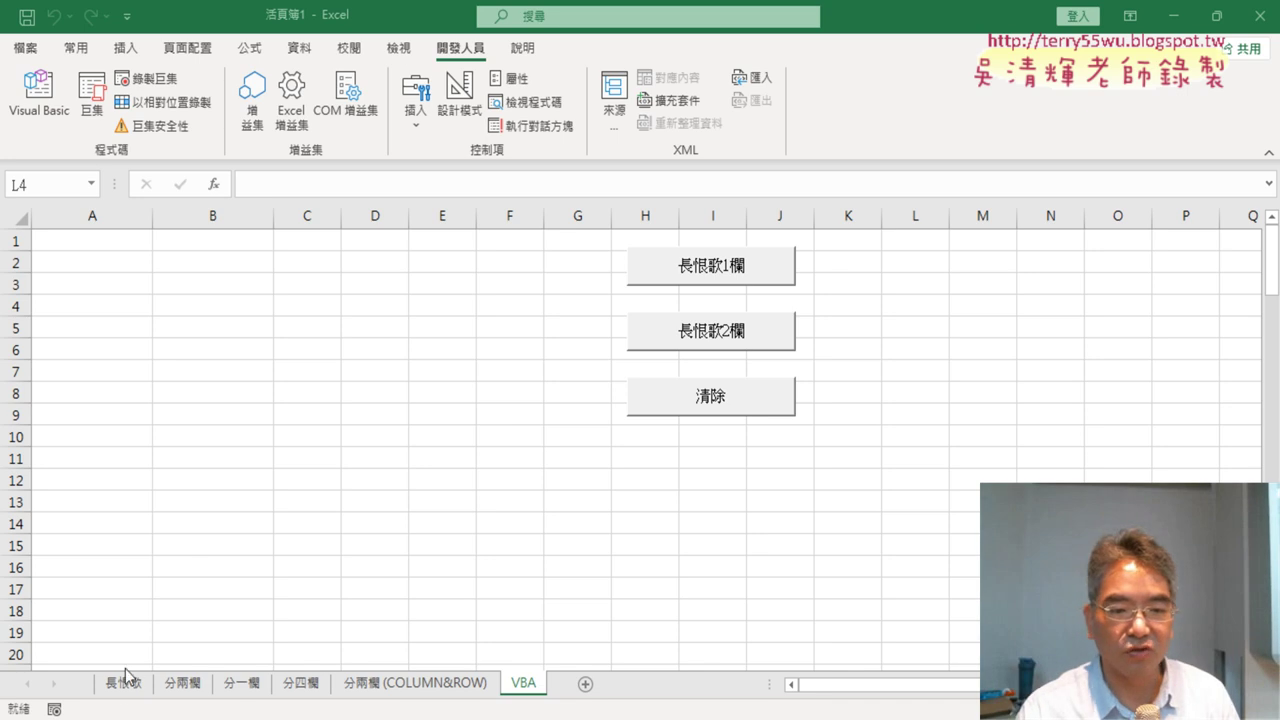
Step: Test the VBA sheet's macro buttons, listing the poem in one and two columns, then clearing it
click(128, 688)
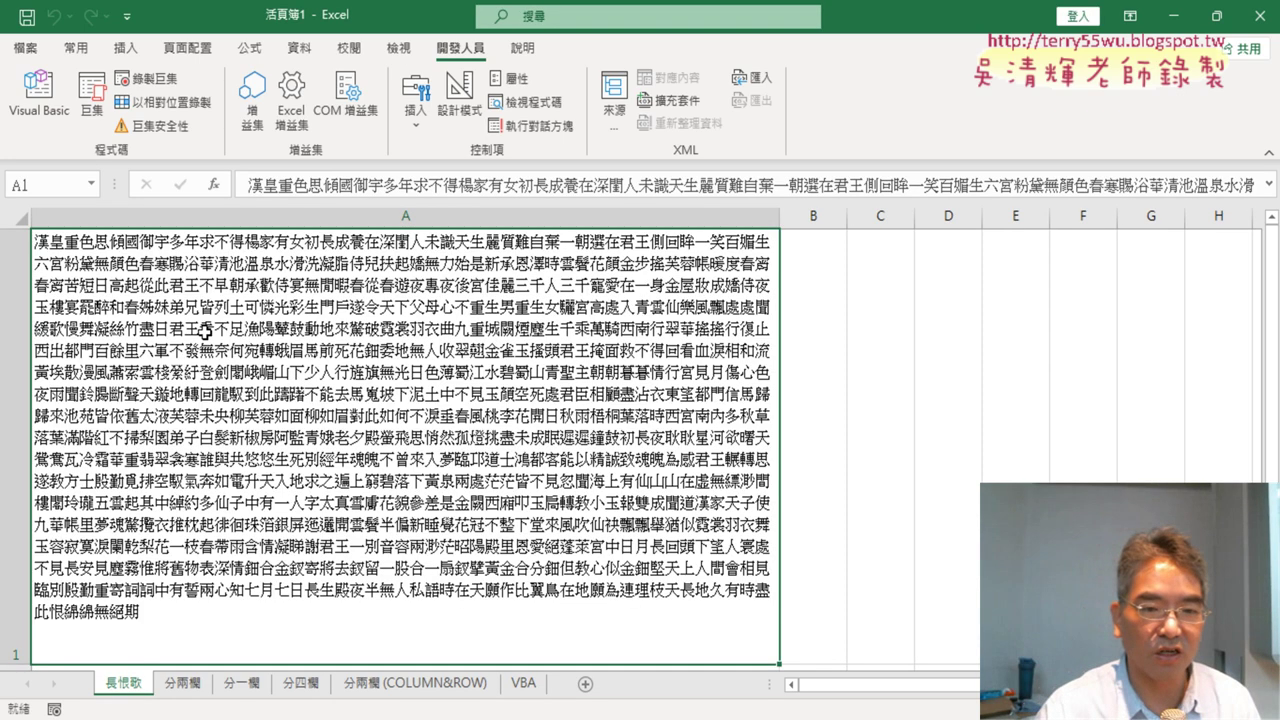
click(526, 694)
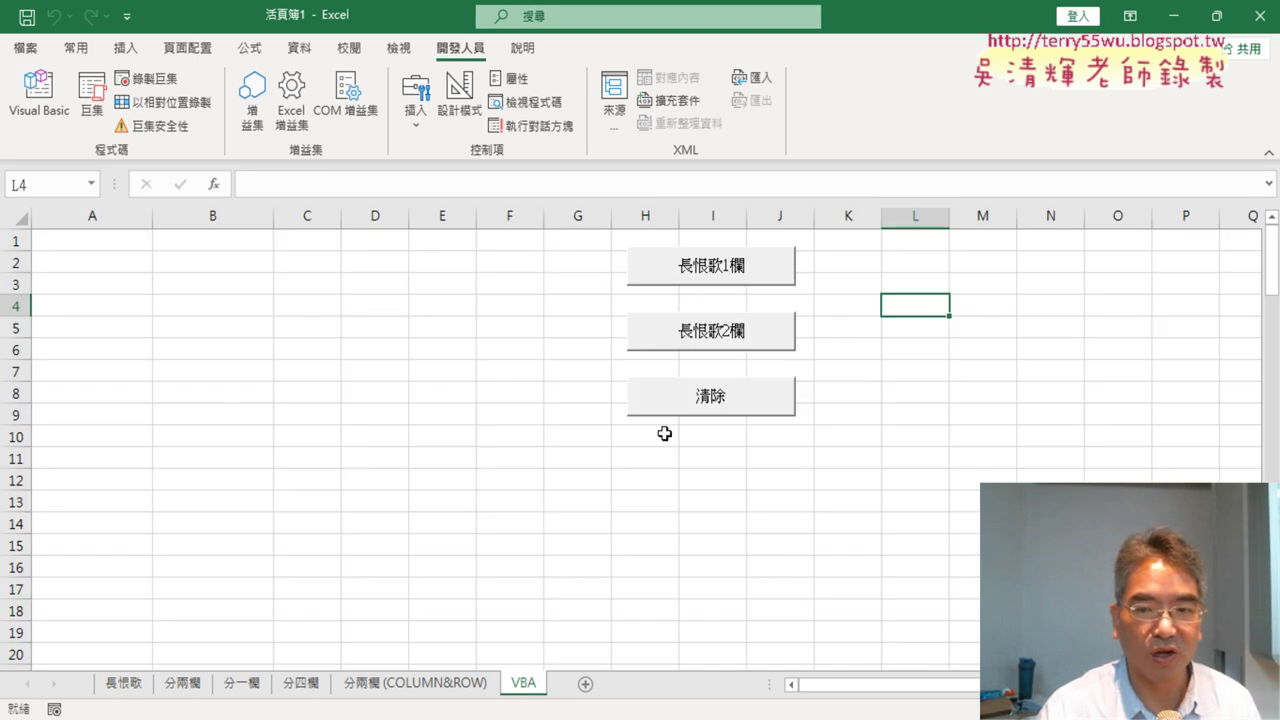
click(716, 270)
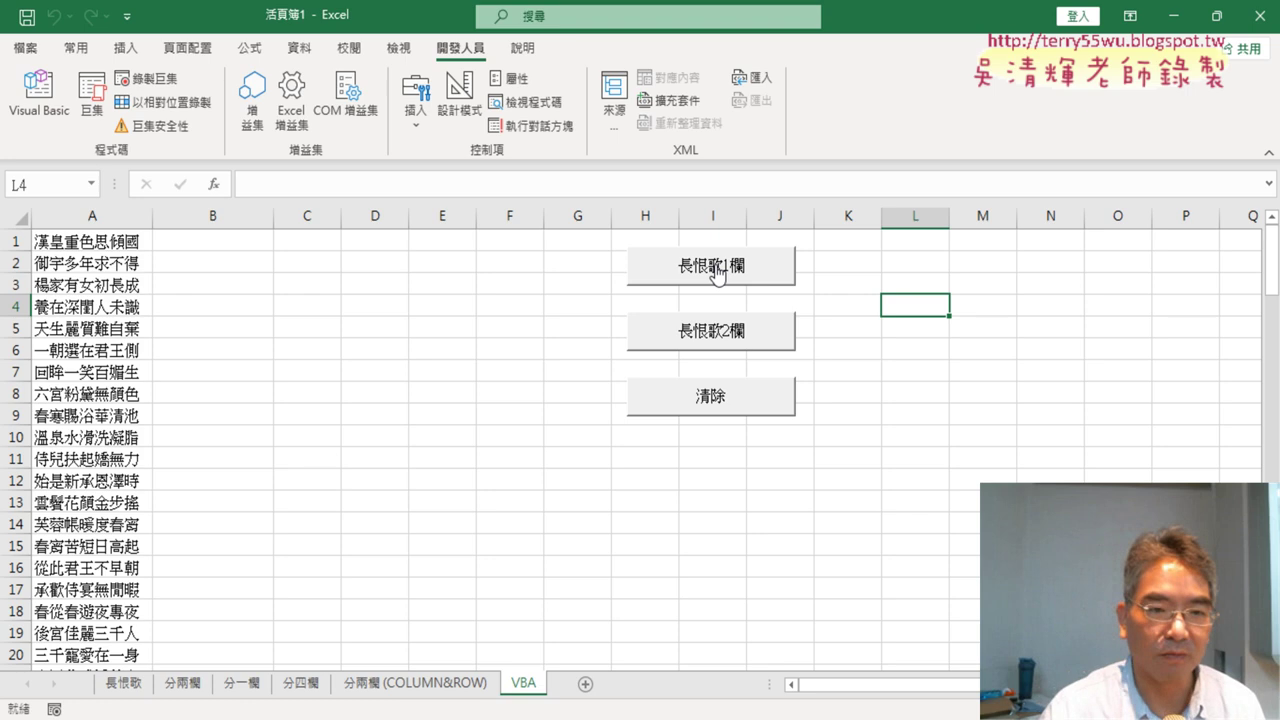
click(718, 392)
click(724, 342)
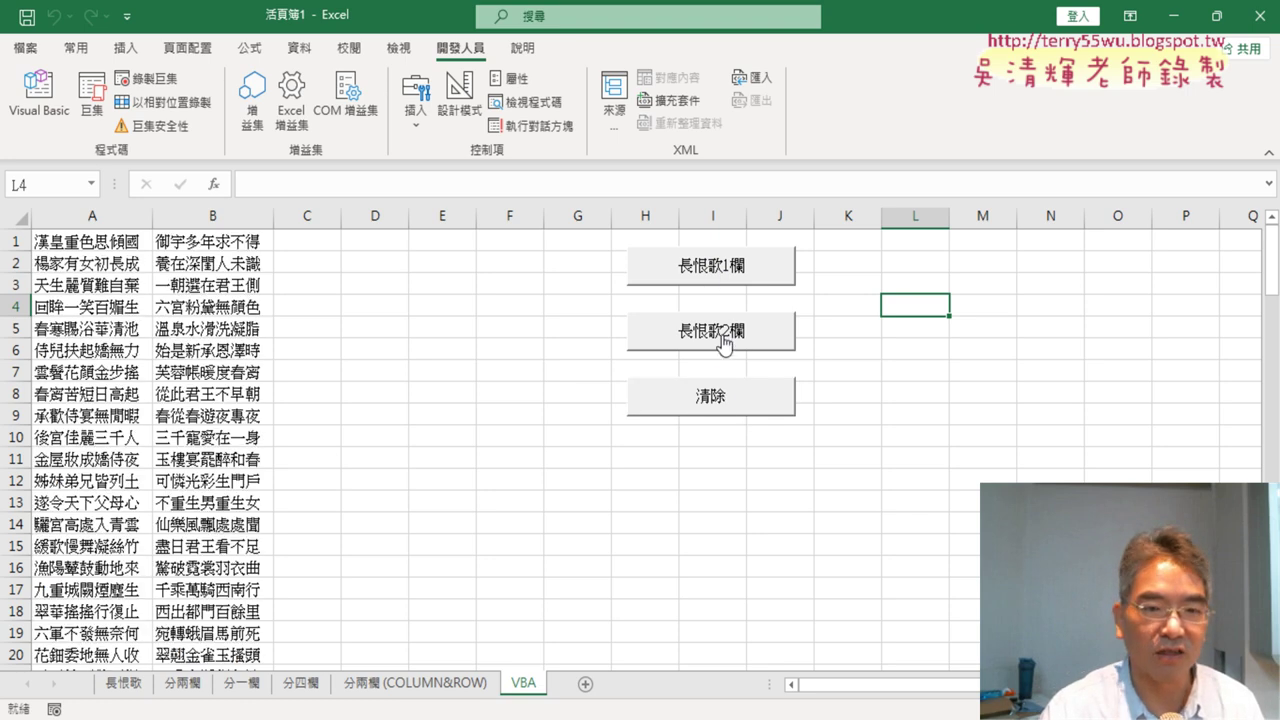
click(722, 398)
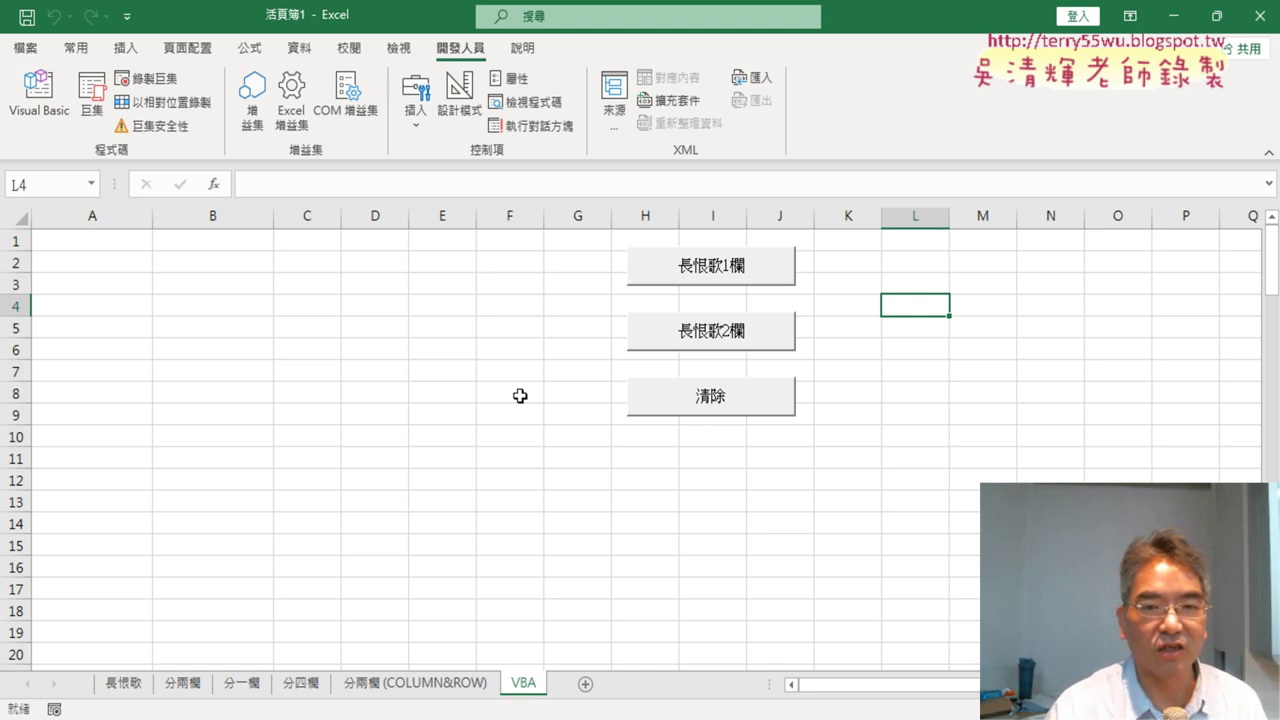
click(721, 409)
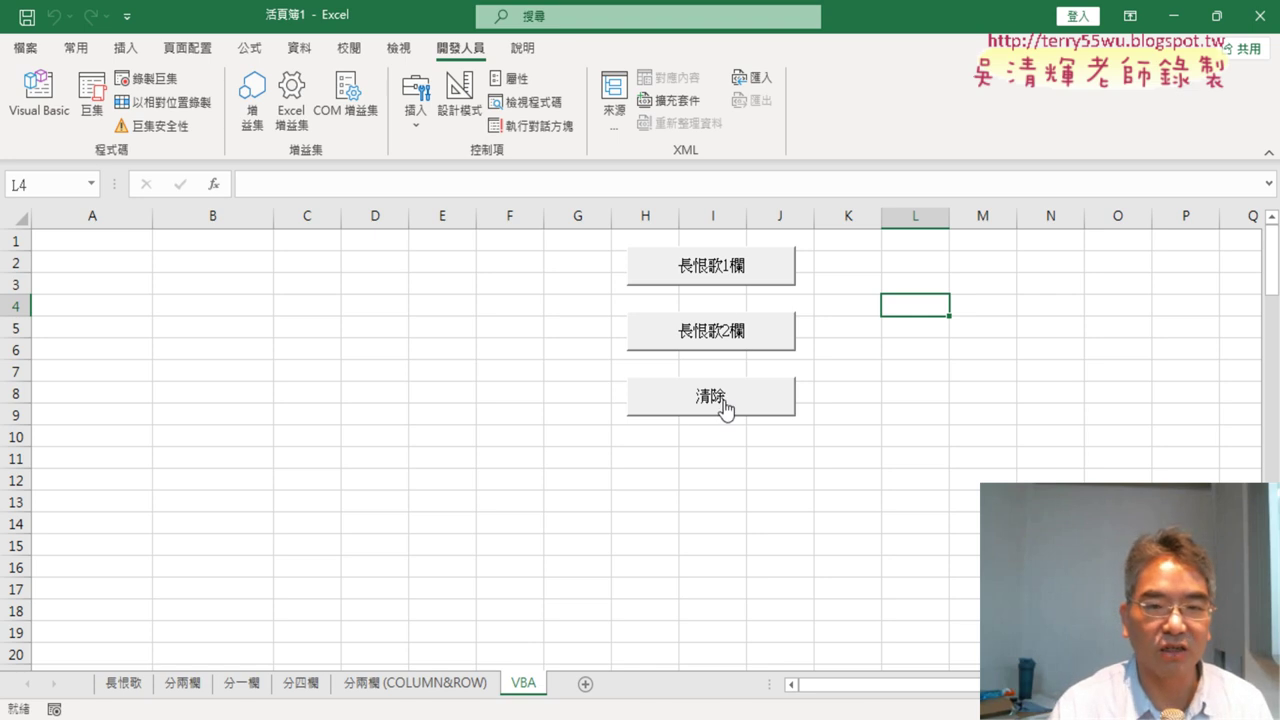
click(727, 287)
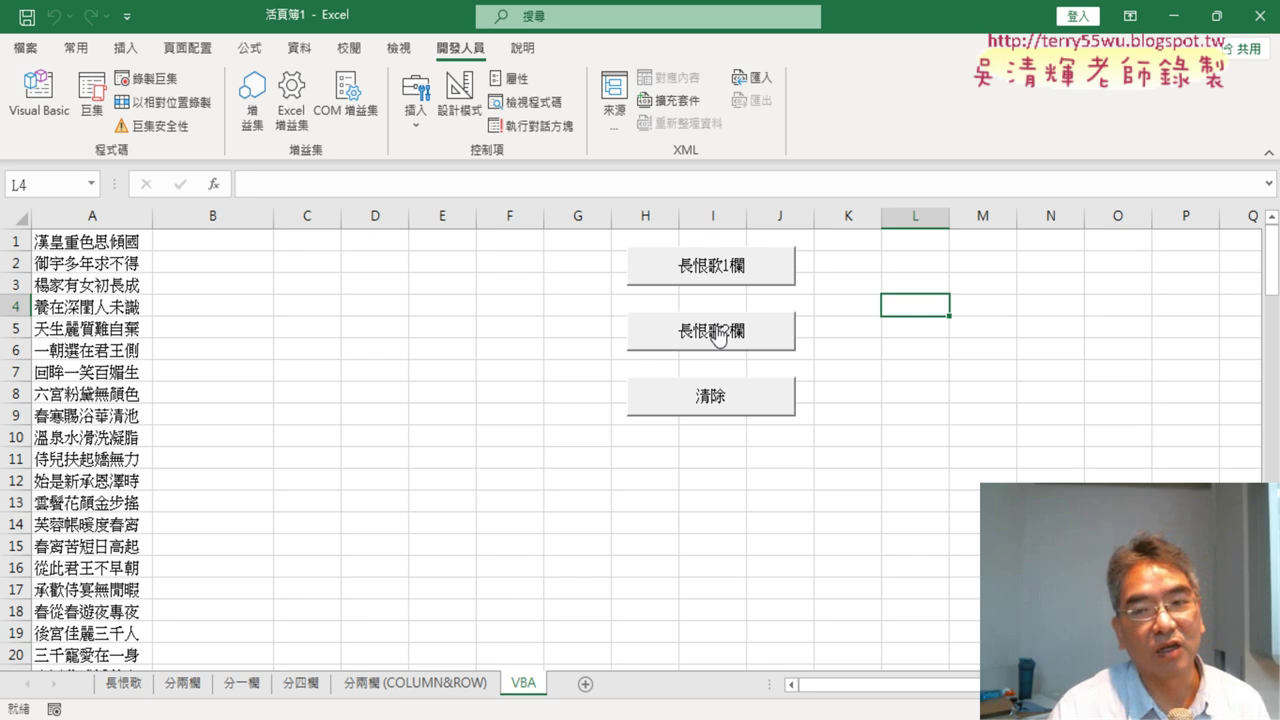
click(718, 337)
click(722, 404)
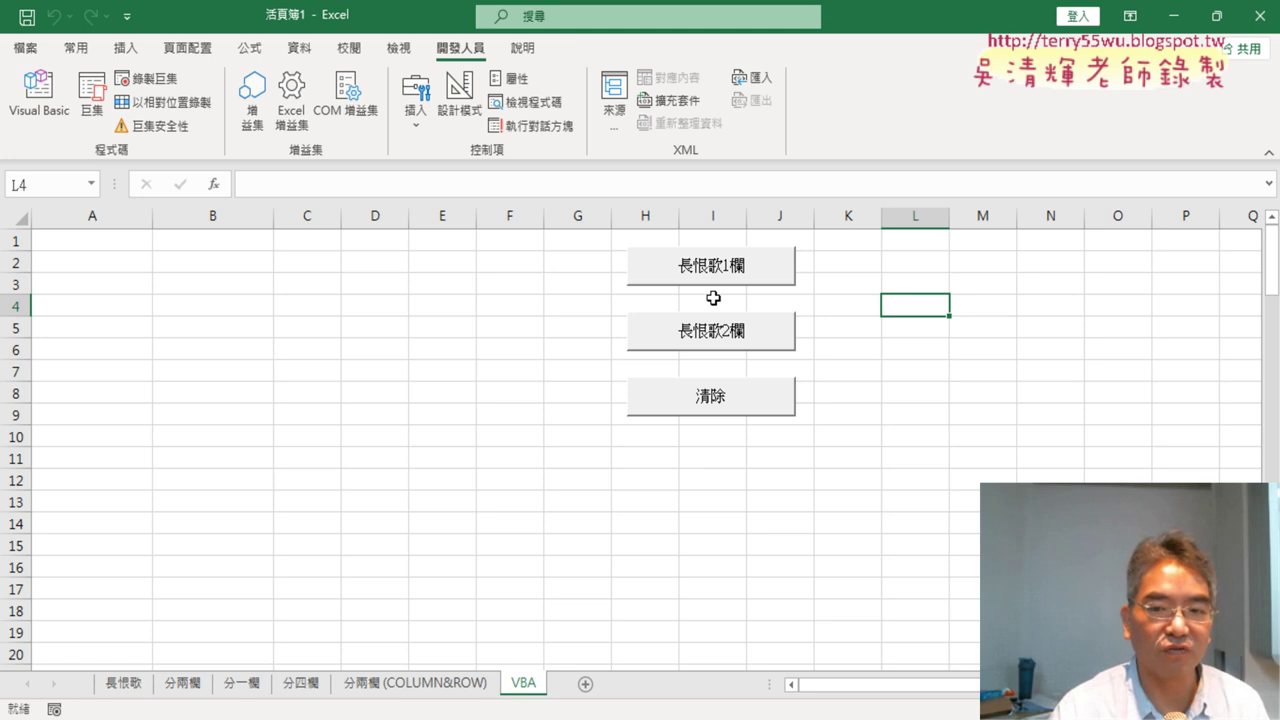
Step: Delete the old VBA sheet
right_click(531, 694)
click(610, 440)
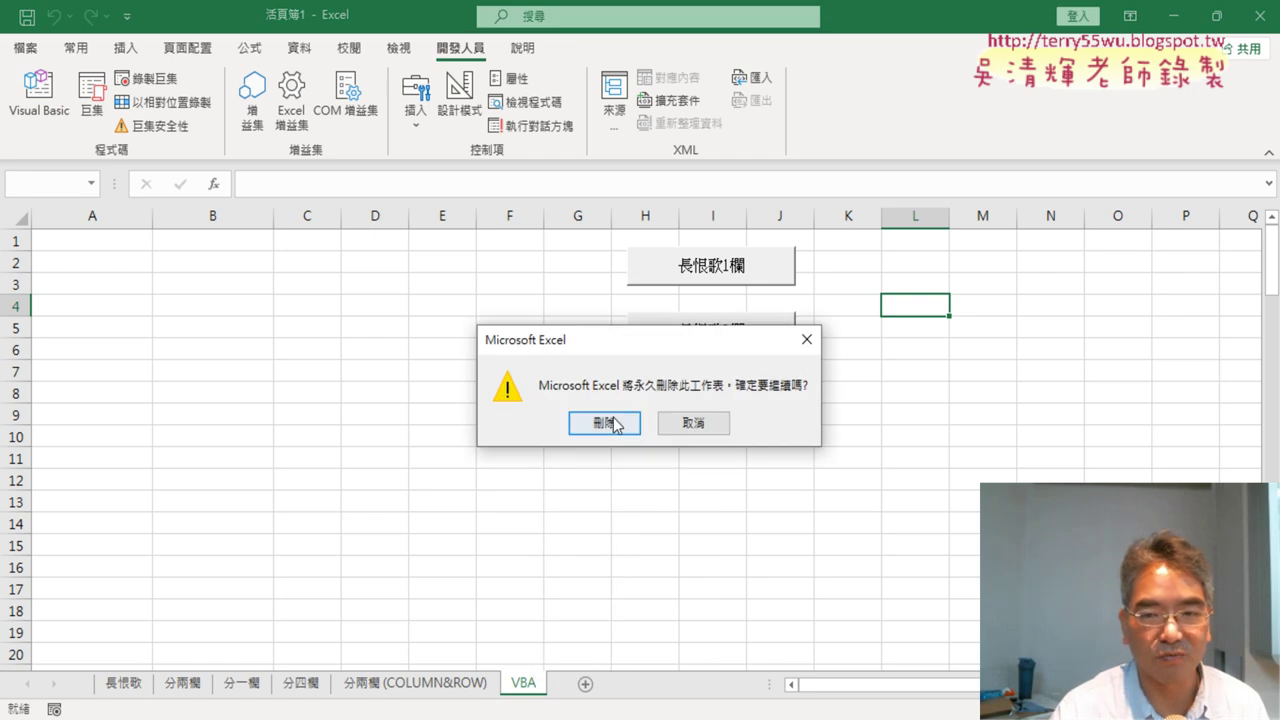
click(605, 423)
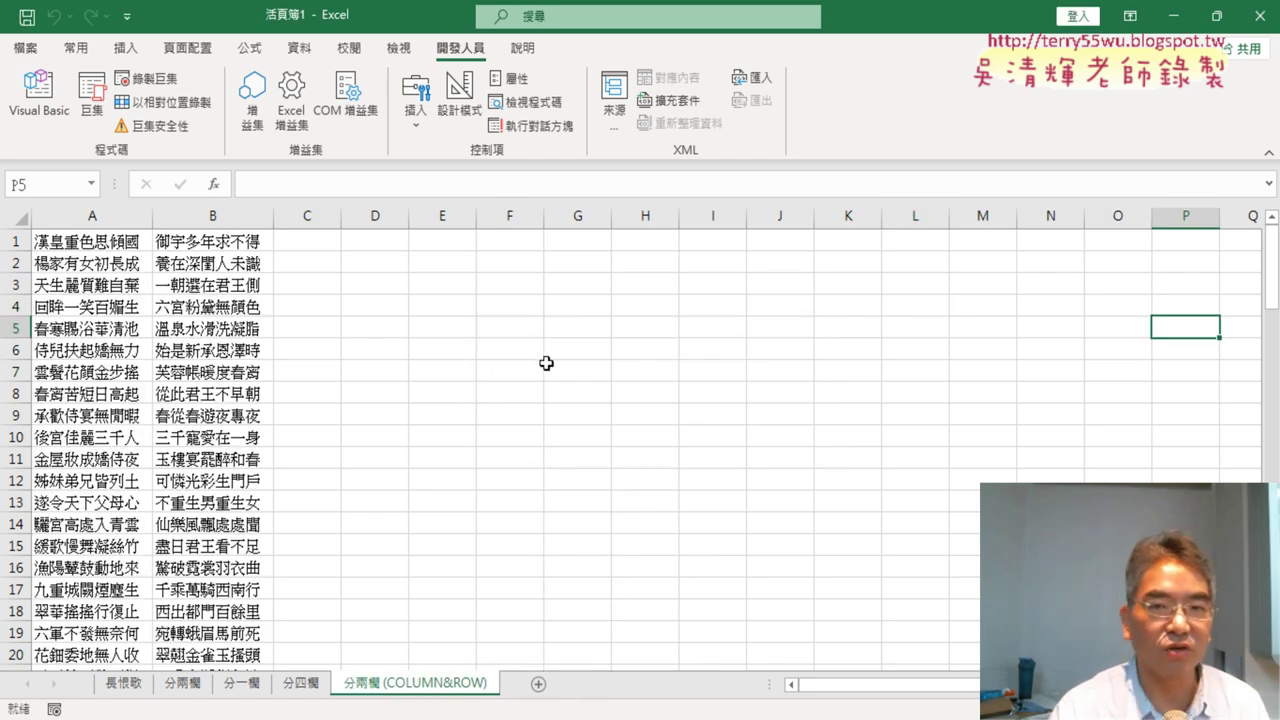
Step: Add a new blank sheet named VBA
click(538, 688)
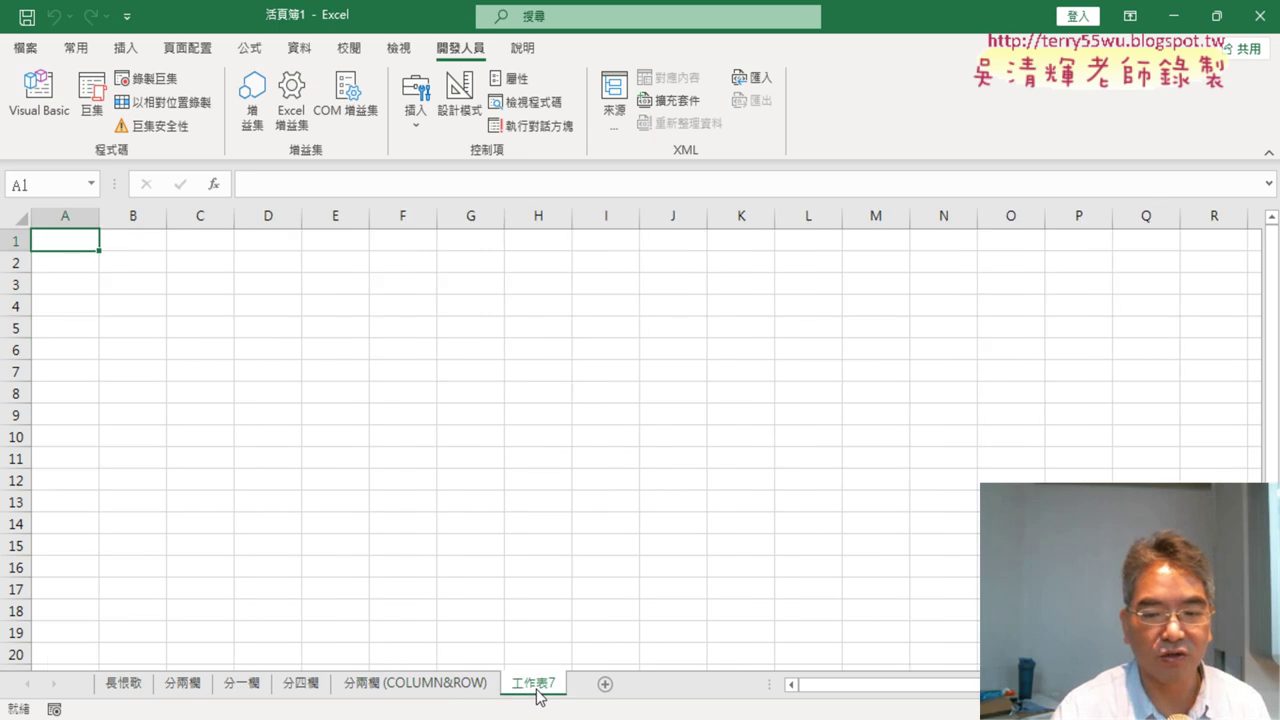
double_click(536, 688)
text(VBA)
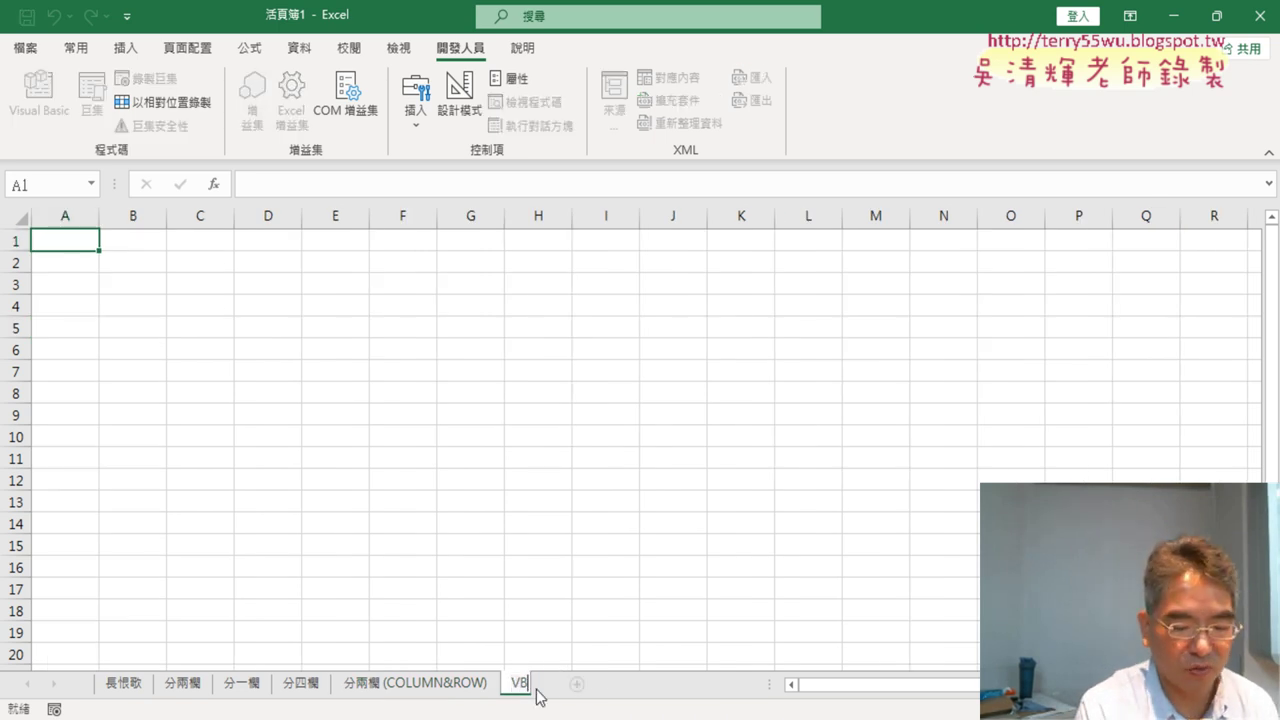
key(Return)
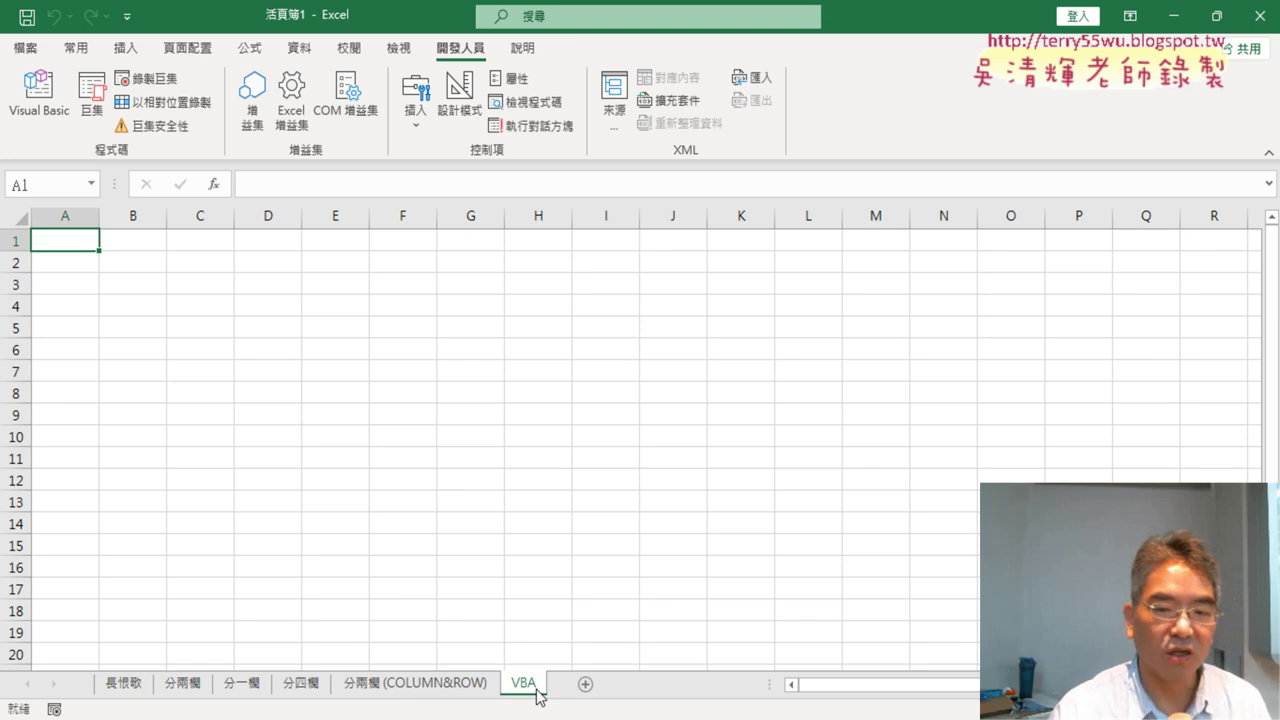
click(634, 321)
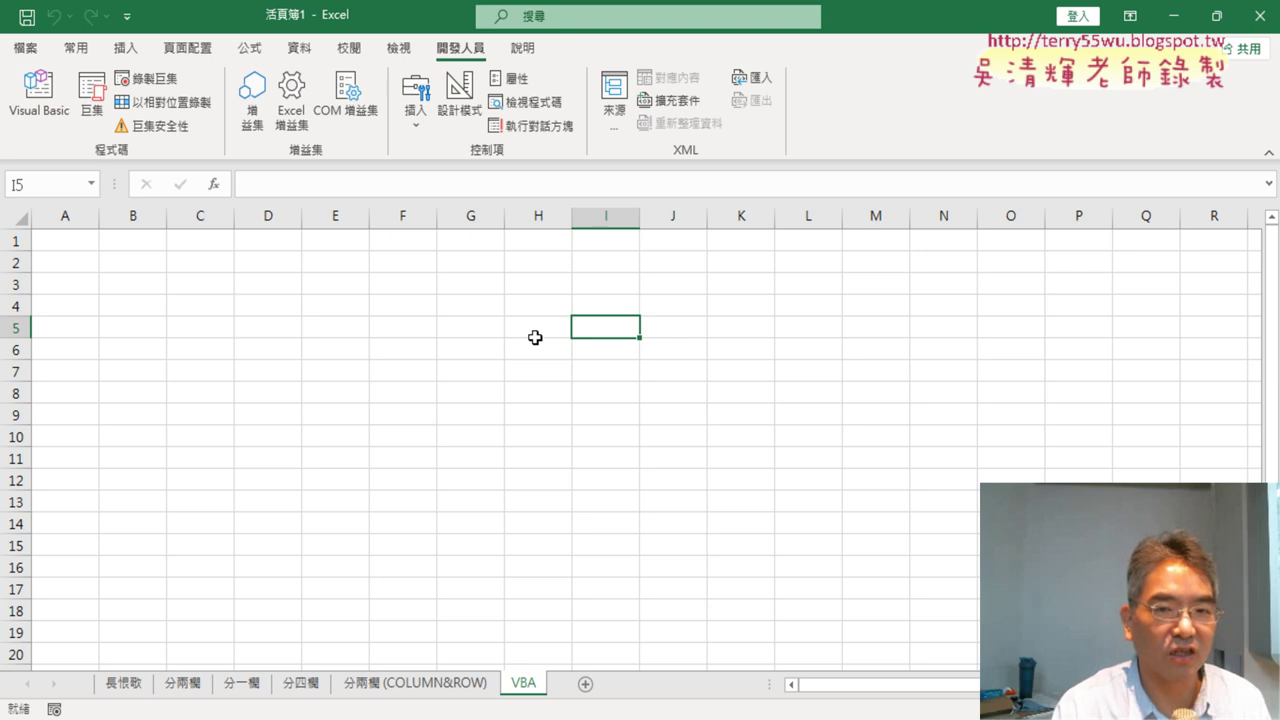
Step: In the Visual Basic editor, copy the macro name 長恨歌1欄 from the code
click(51, 117)
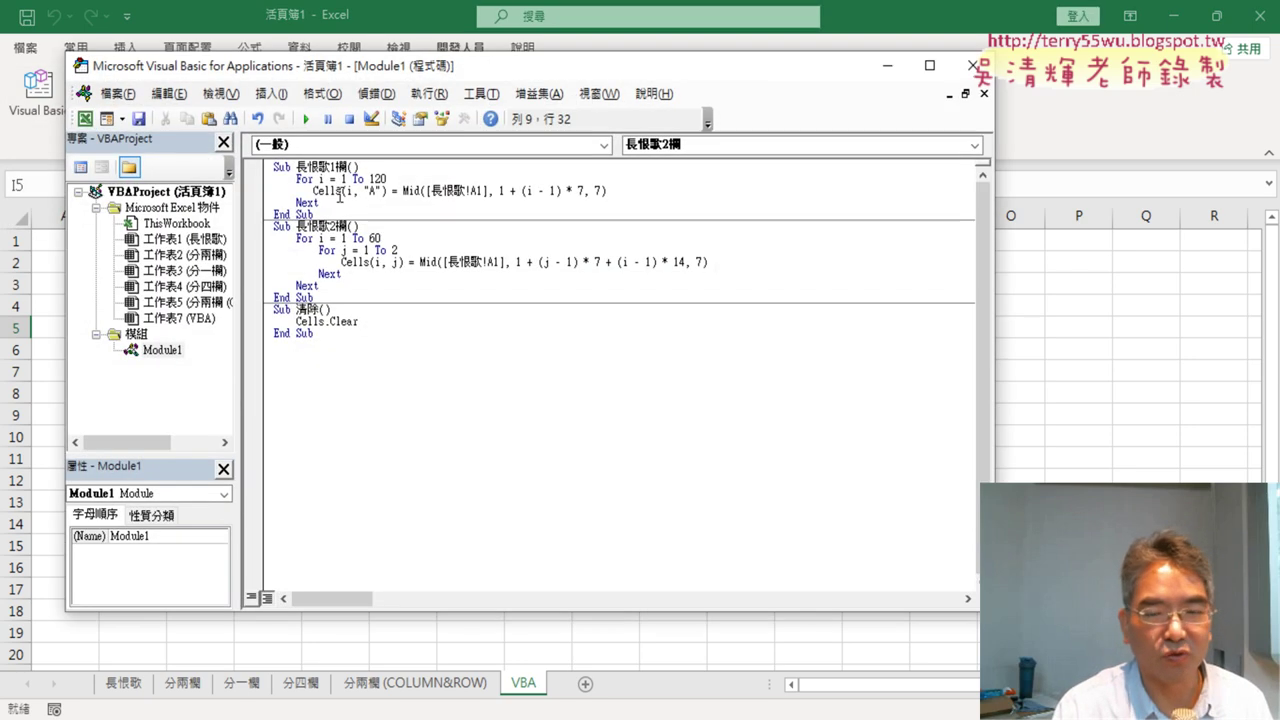
drag(495, 66, 618, 61)
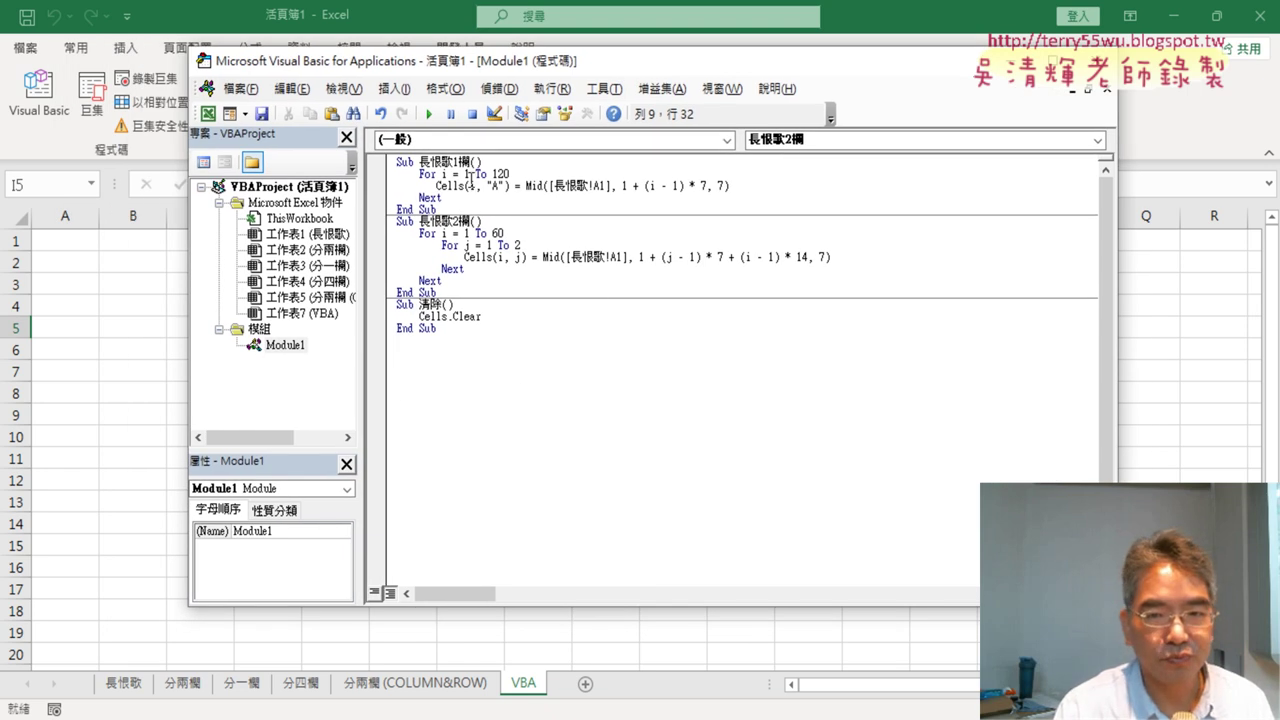
drag(478, 162, 419, 163)
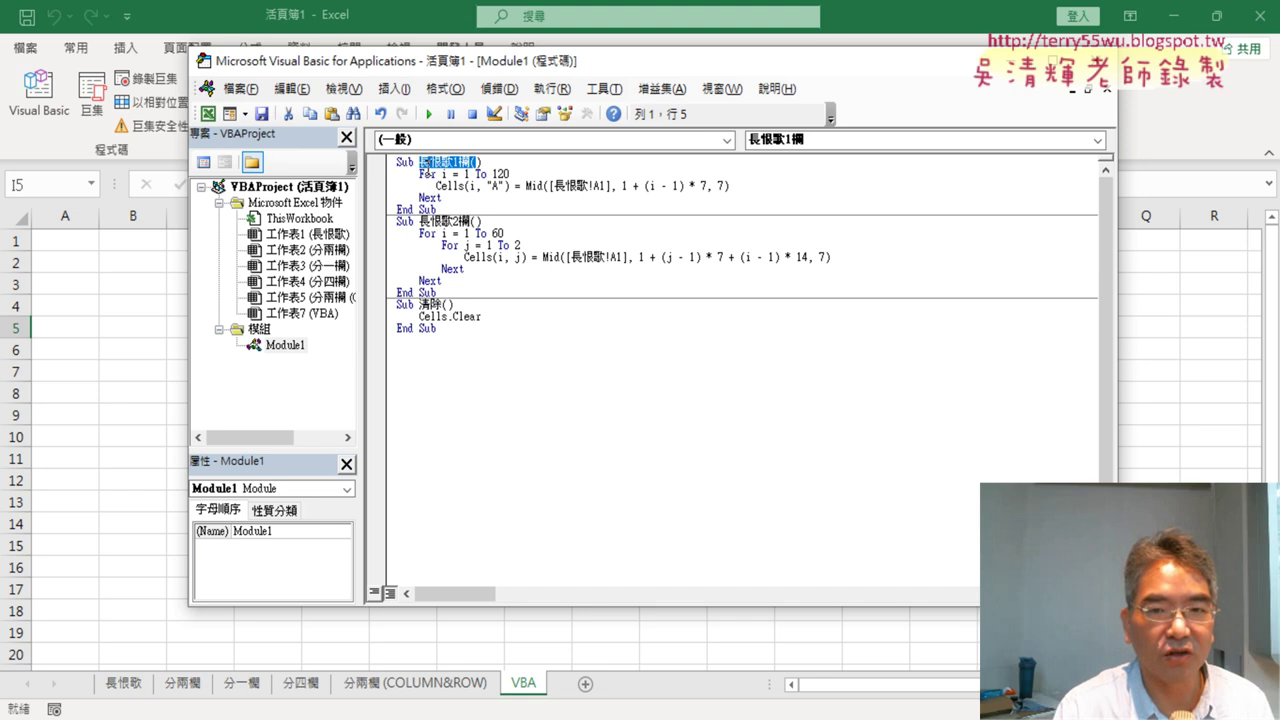
right_click(463, 165)
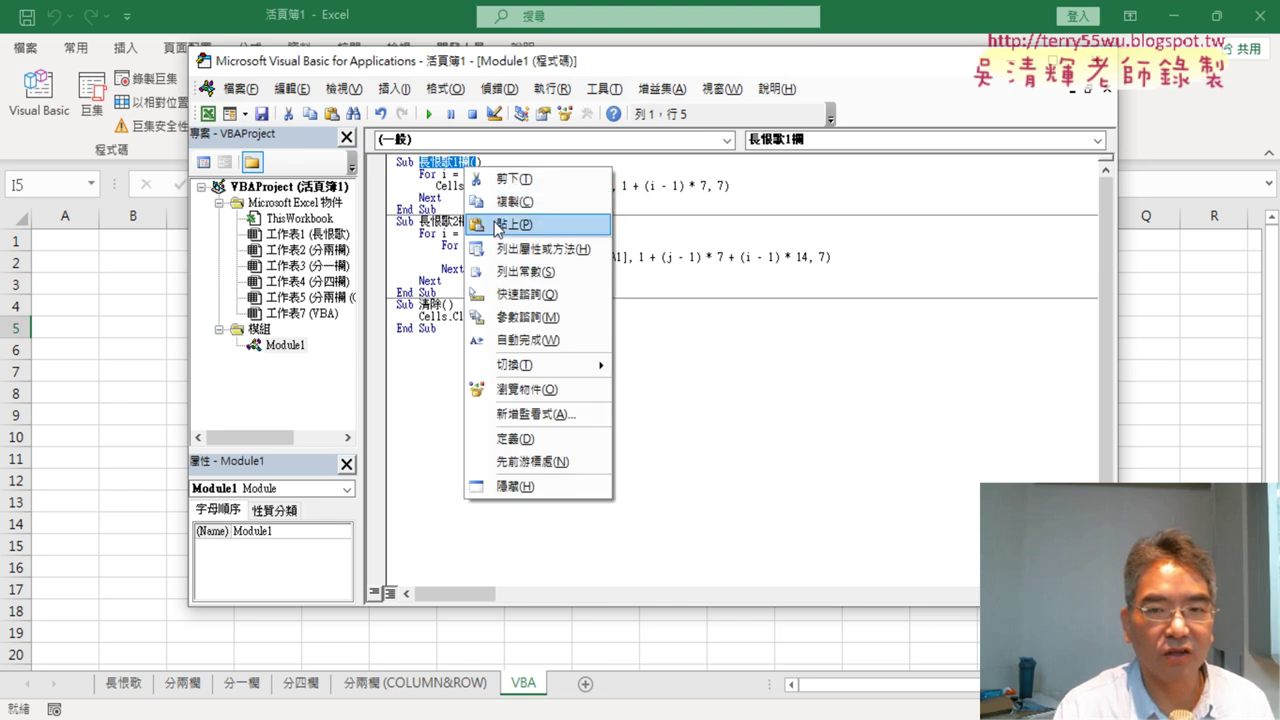
click(506, 202)
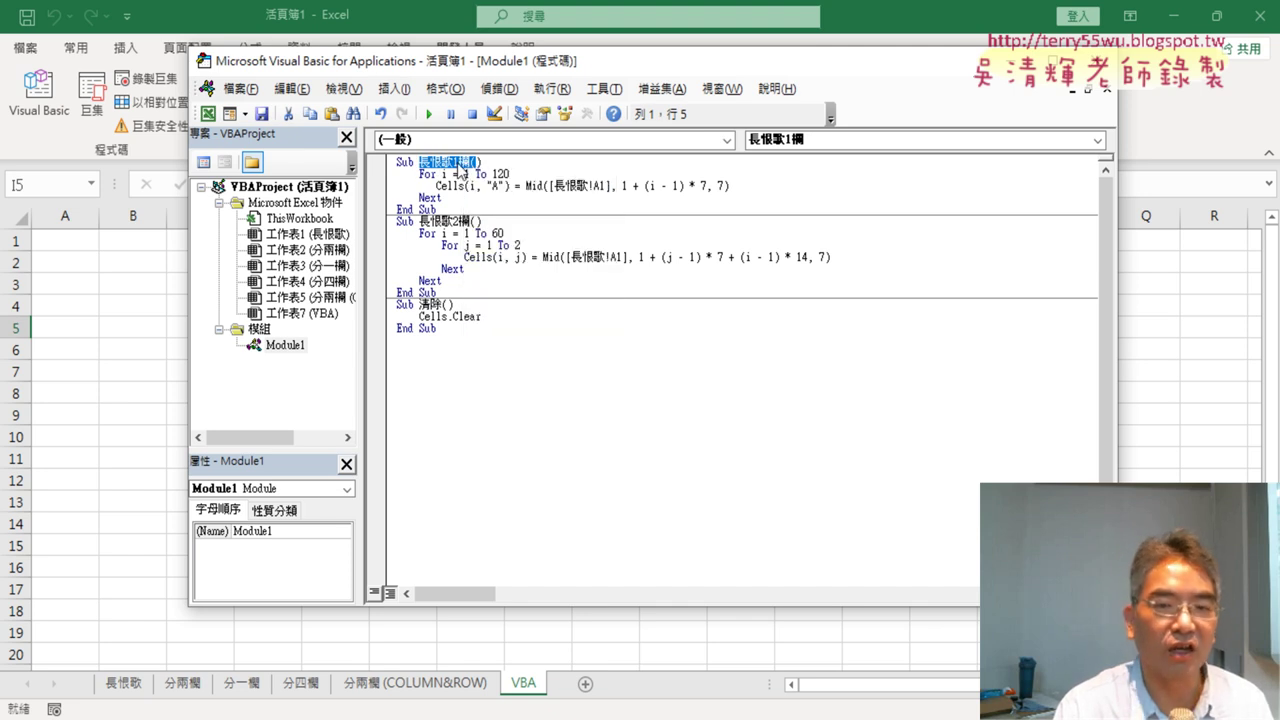
Step: Remove Module1 from the project without exporting it
right_click(285, 347)
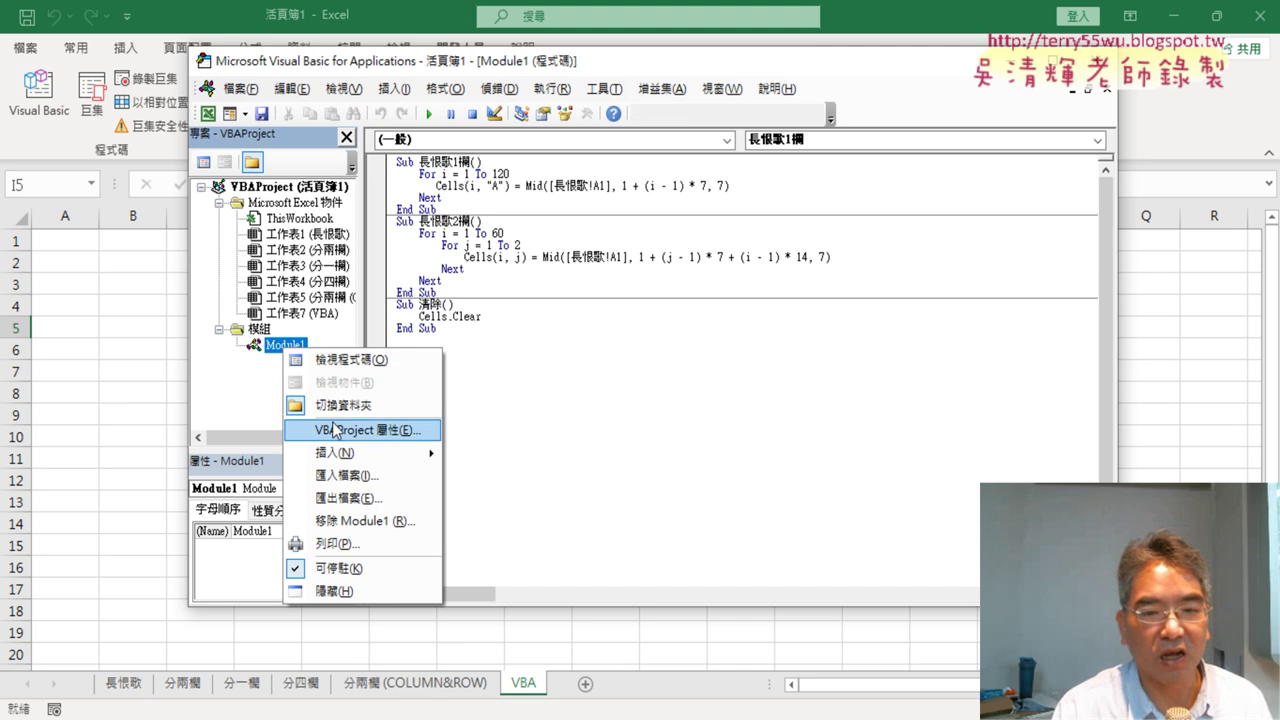
click(366, 521)
click(597, 449)
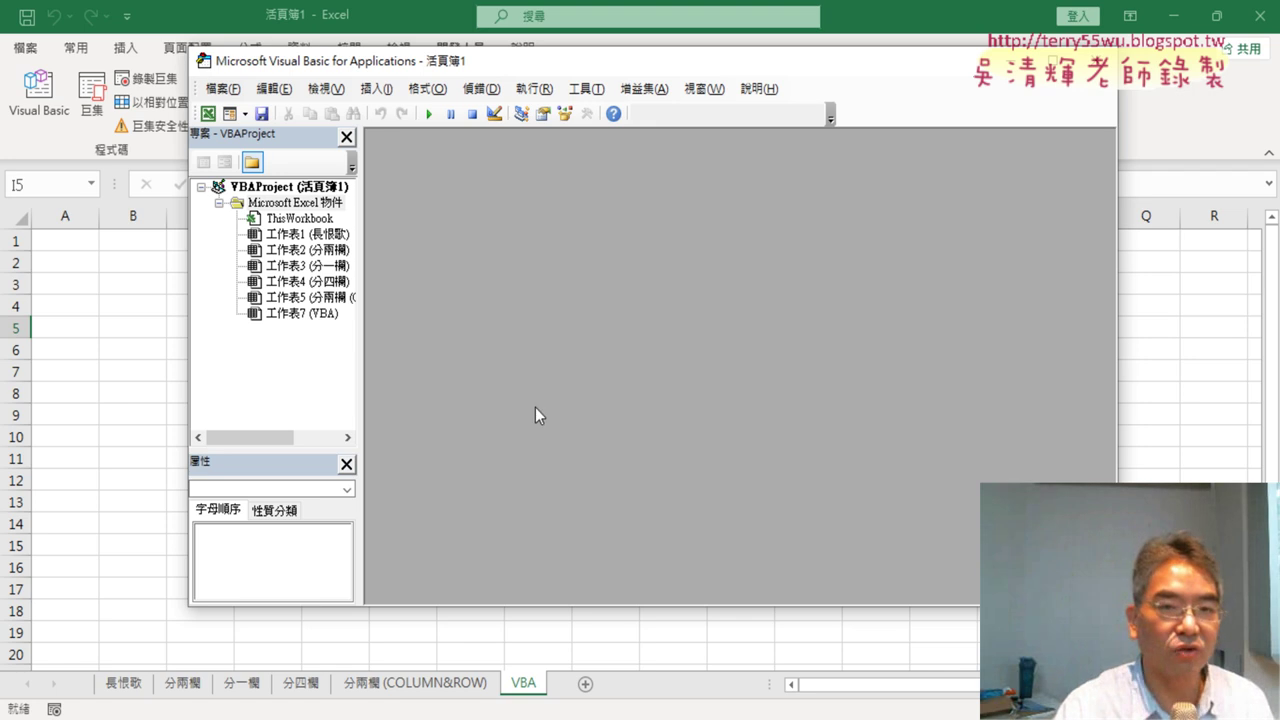
Step: Resize and reposition the editor window, widening the project pane to show full sheet names
drag(344, 62, 253, 53)
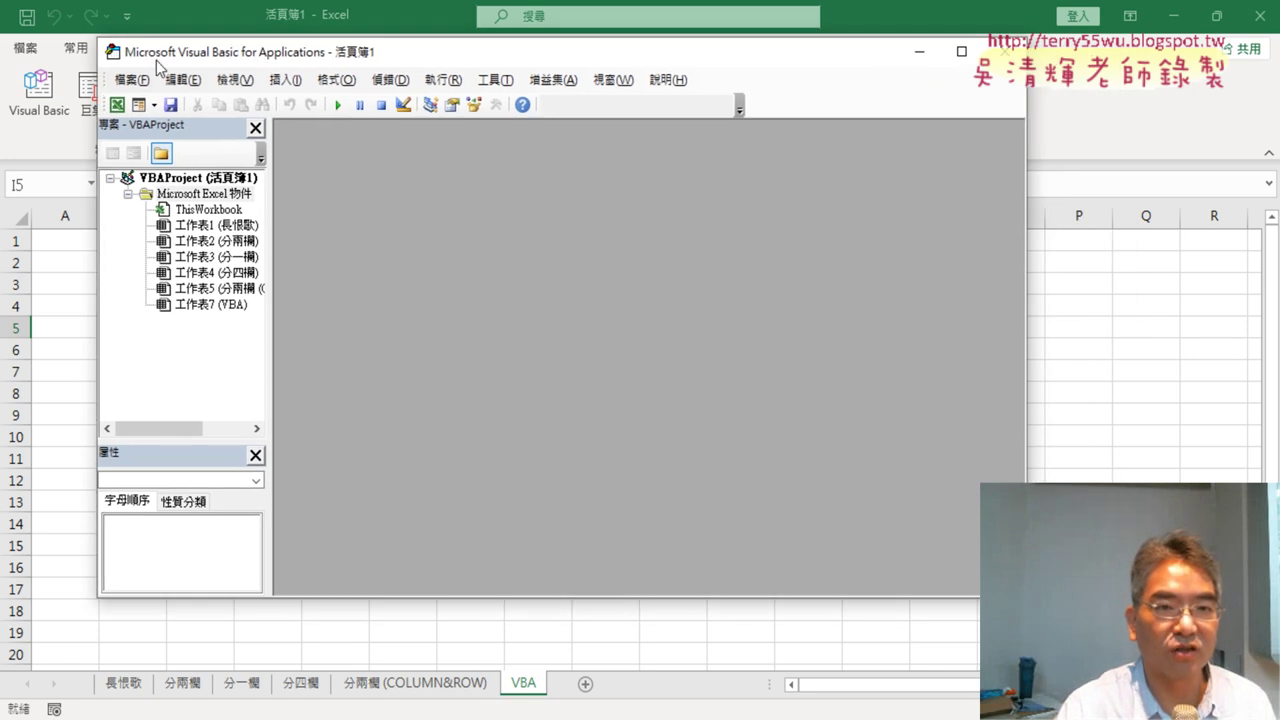
drag(100, 38, 229, 131)
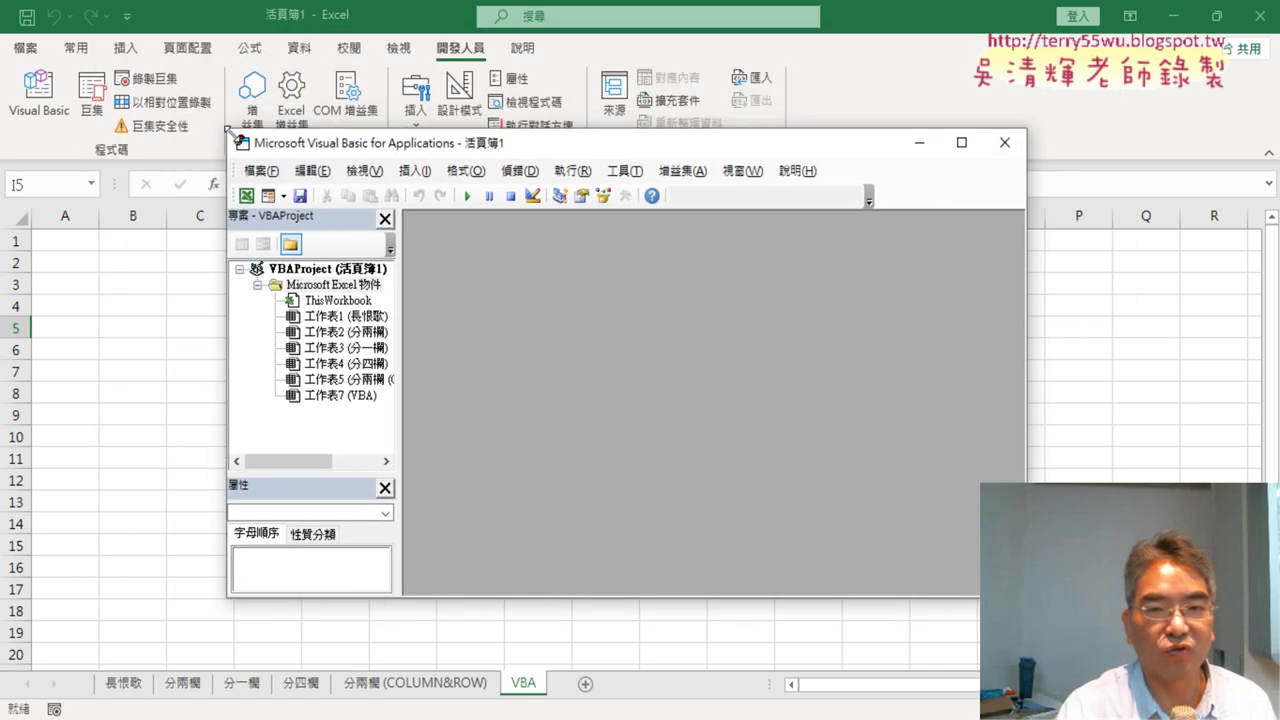
drag(1026, 597, 1124, 642)
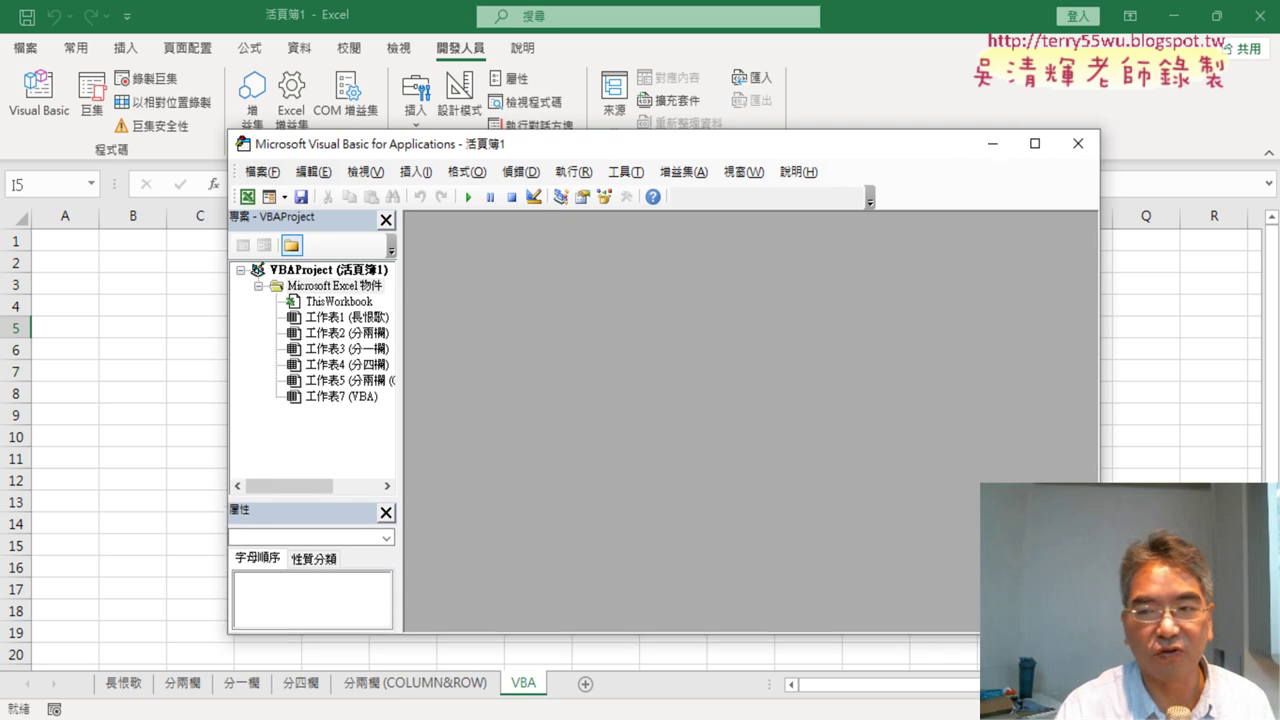
drag(564, 143, 710, 126)
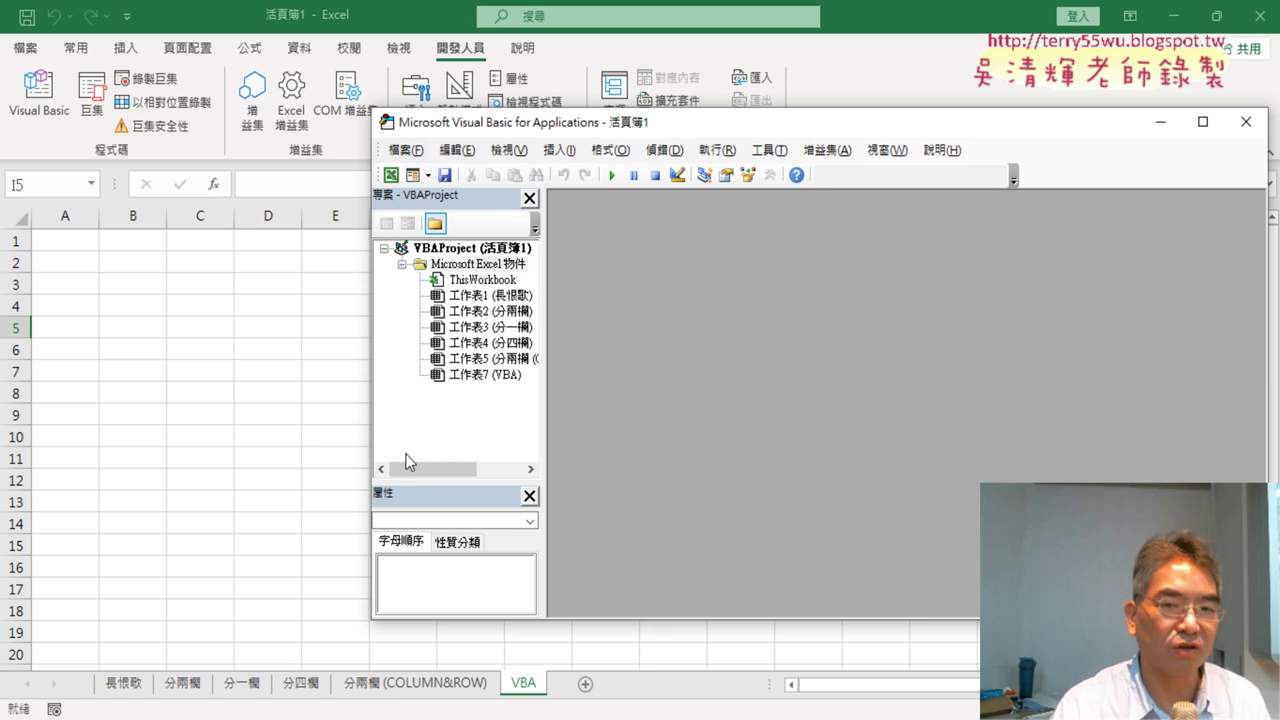
drag(545, 326, 609, 323)
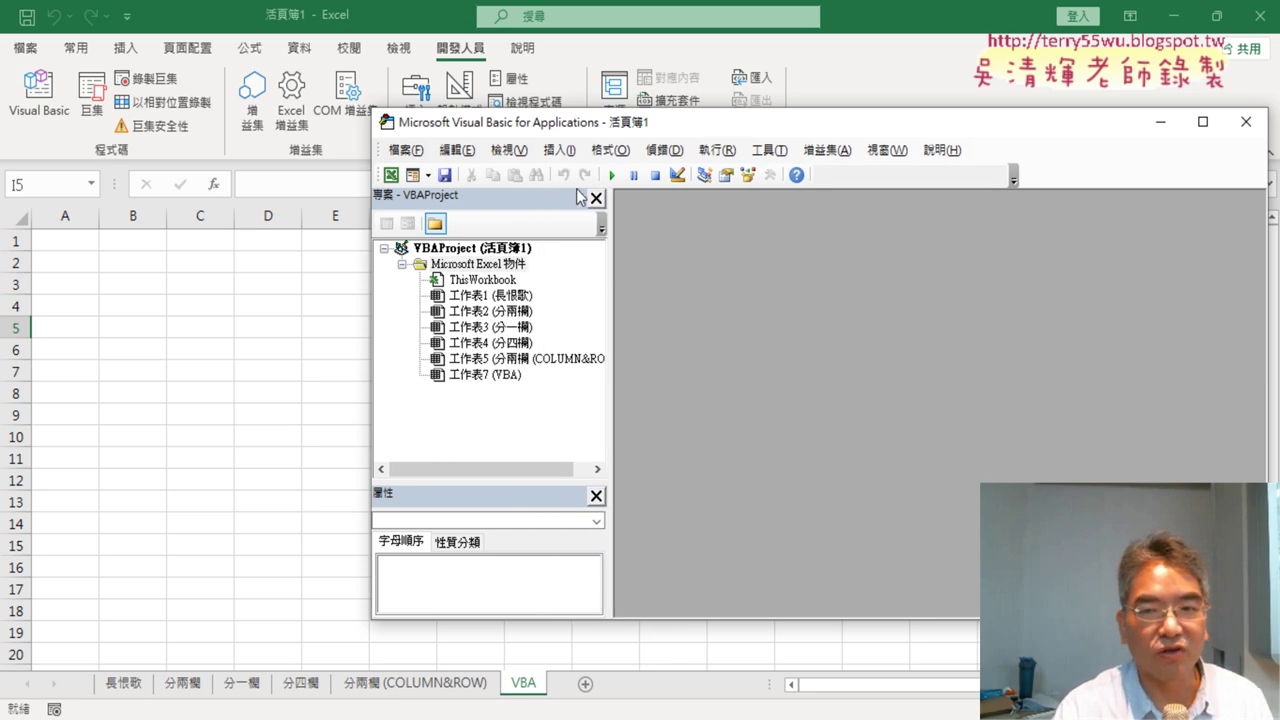
Step: Insert a new module and create an empty Sub 長恨歌1欄() procedure
click(559, 150)
click(581, 218)
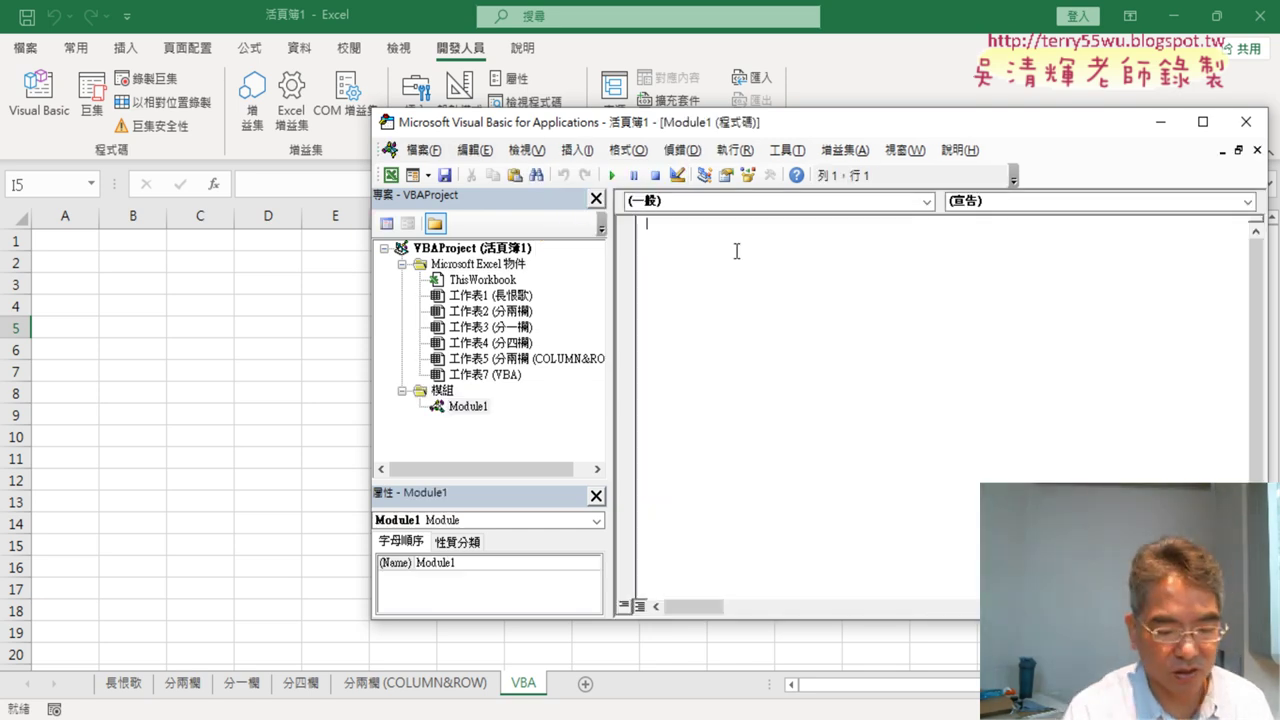
text(su)
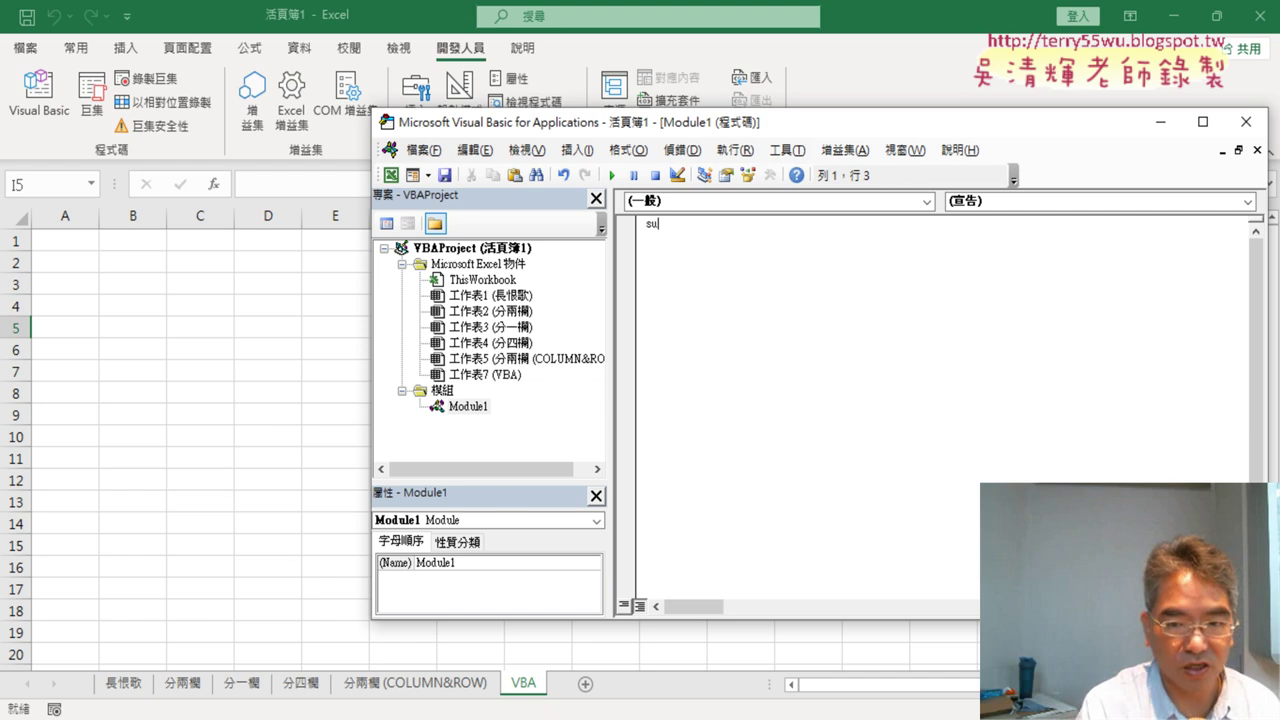
text(b )
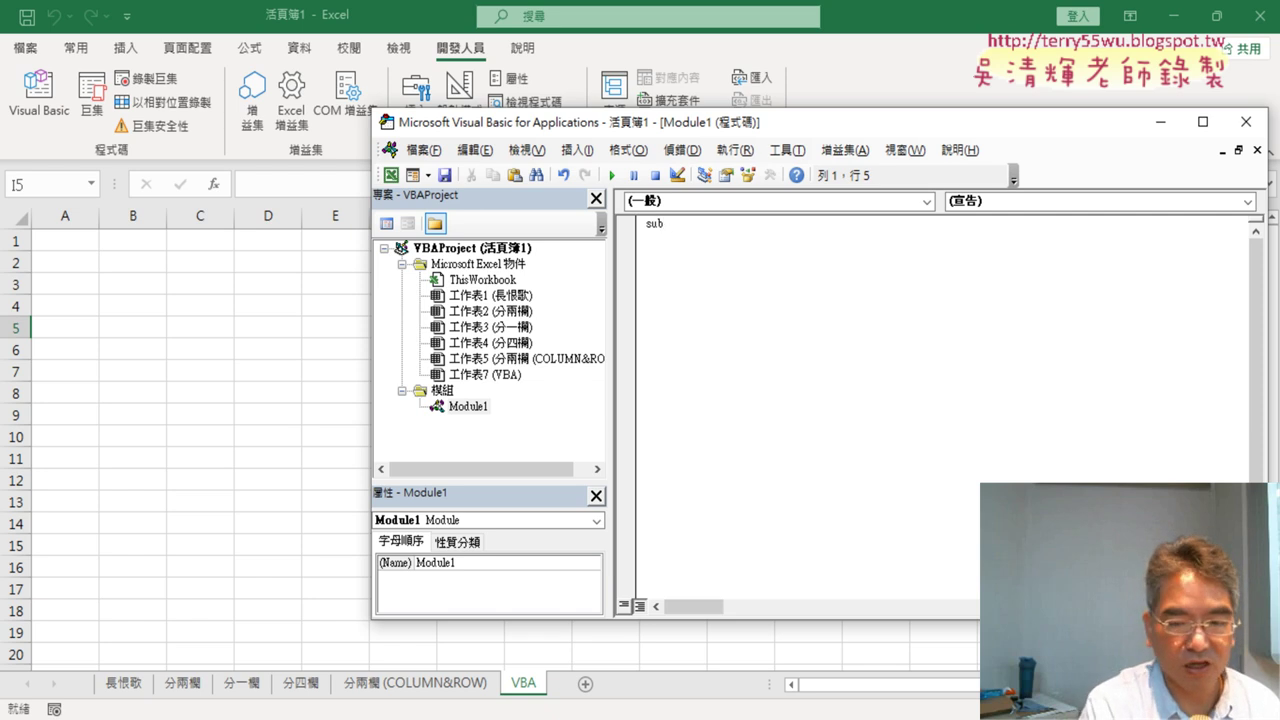
text(長恨歌1欄()
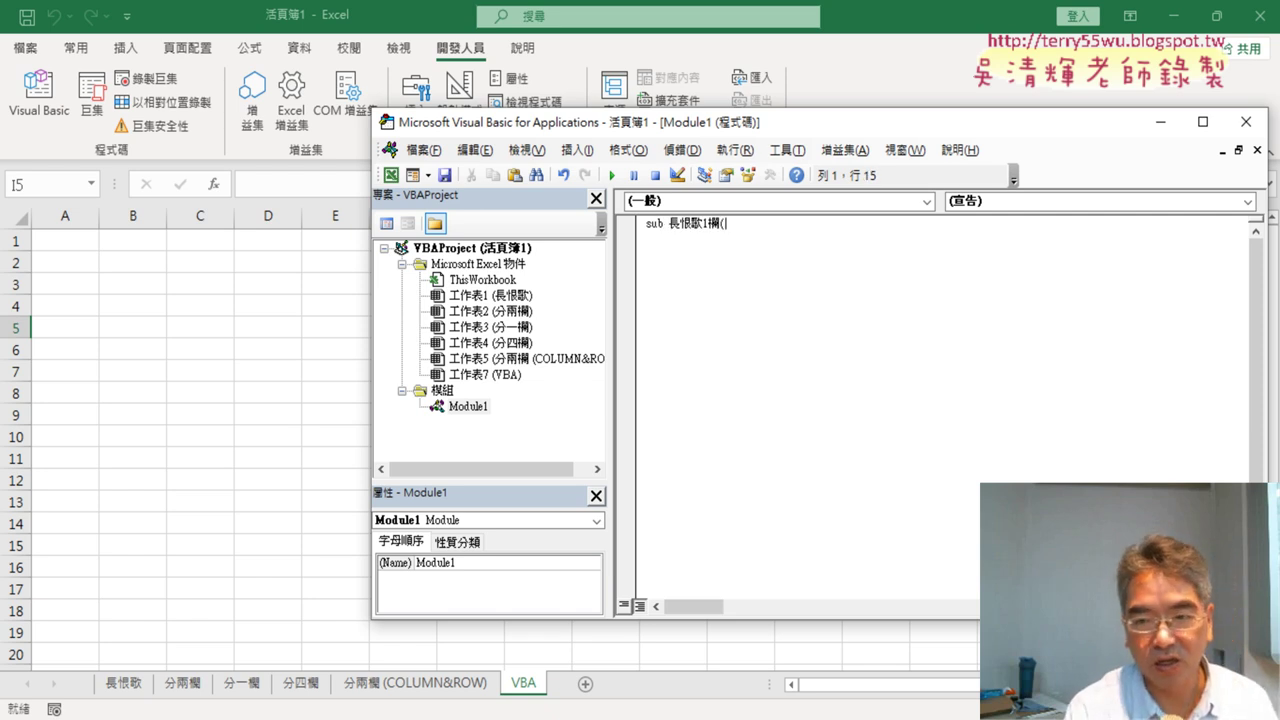
key(BackSpace)
key(Return)
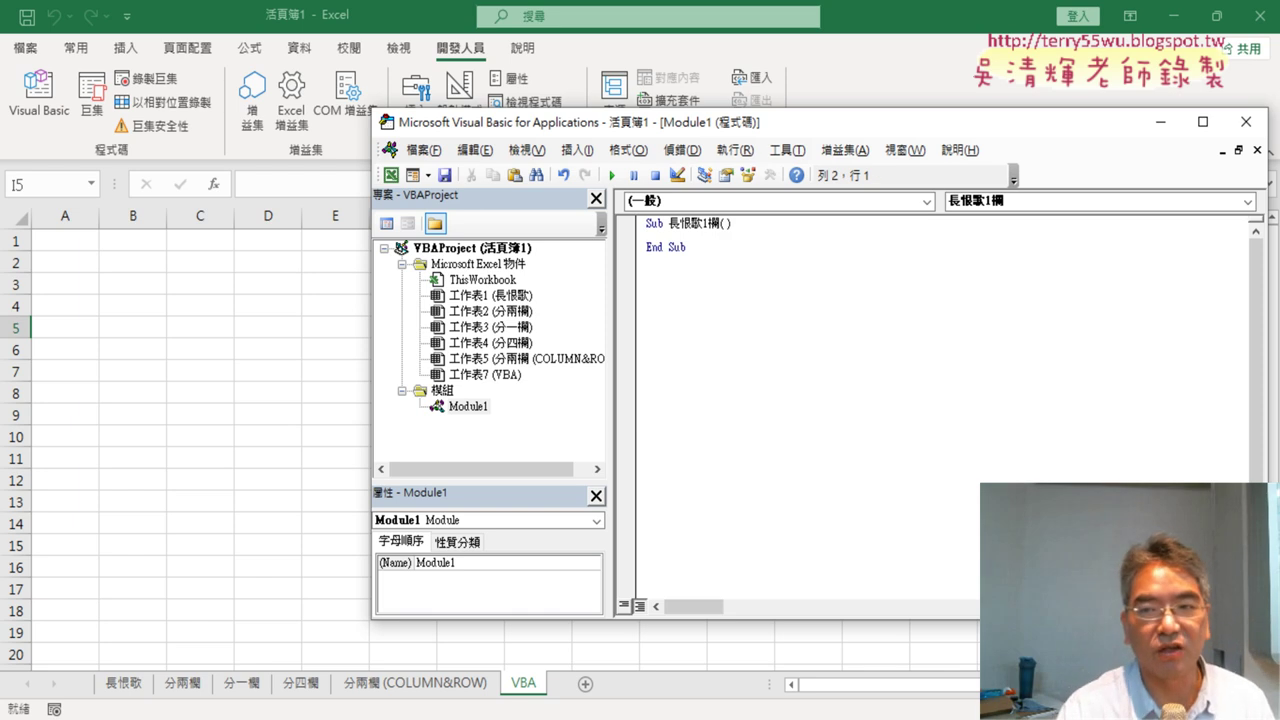
Step: Set the code font size to 12 on the Editor Format tab of the editor's Options
click(787, 150)
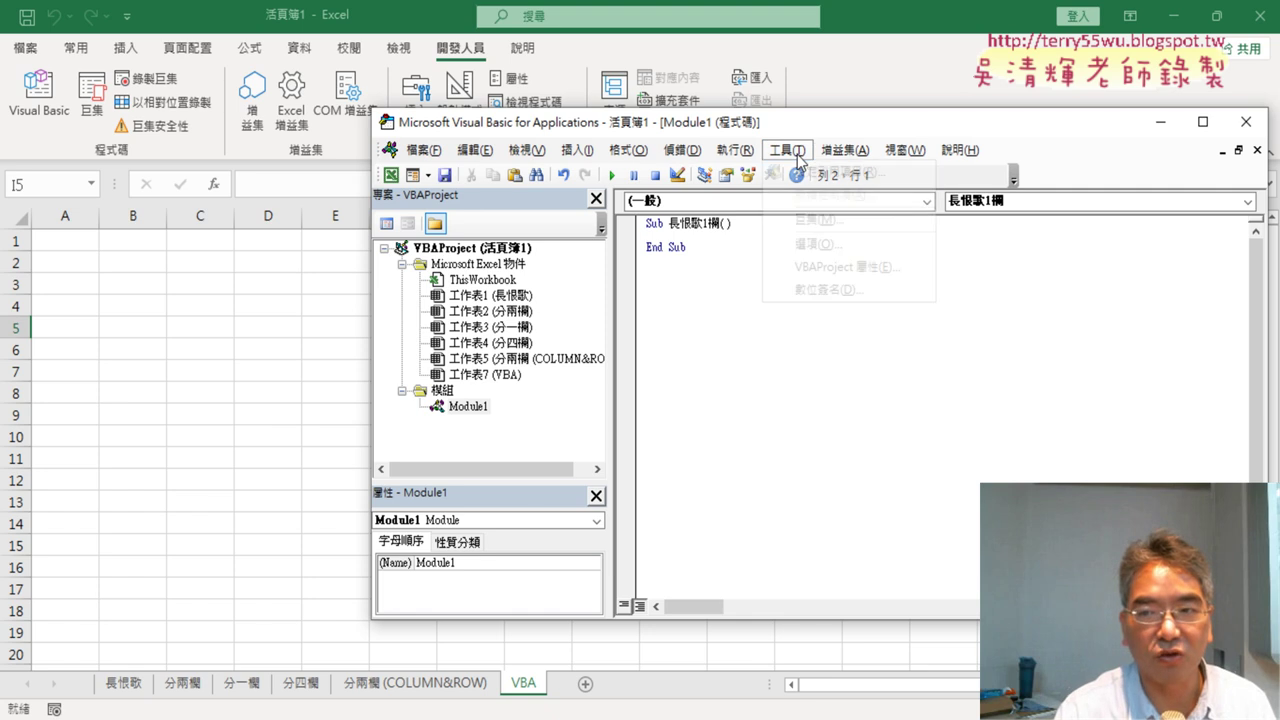
click(812, 244)
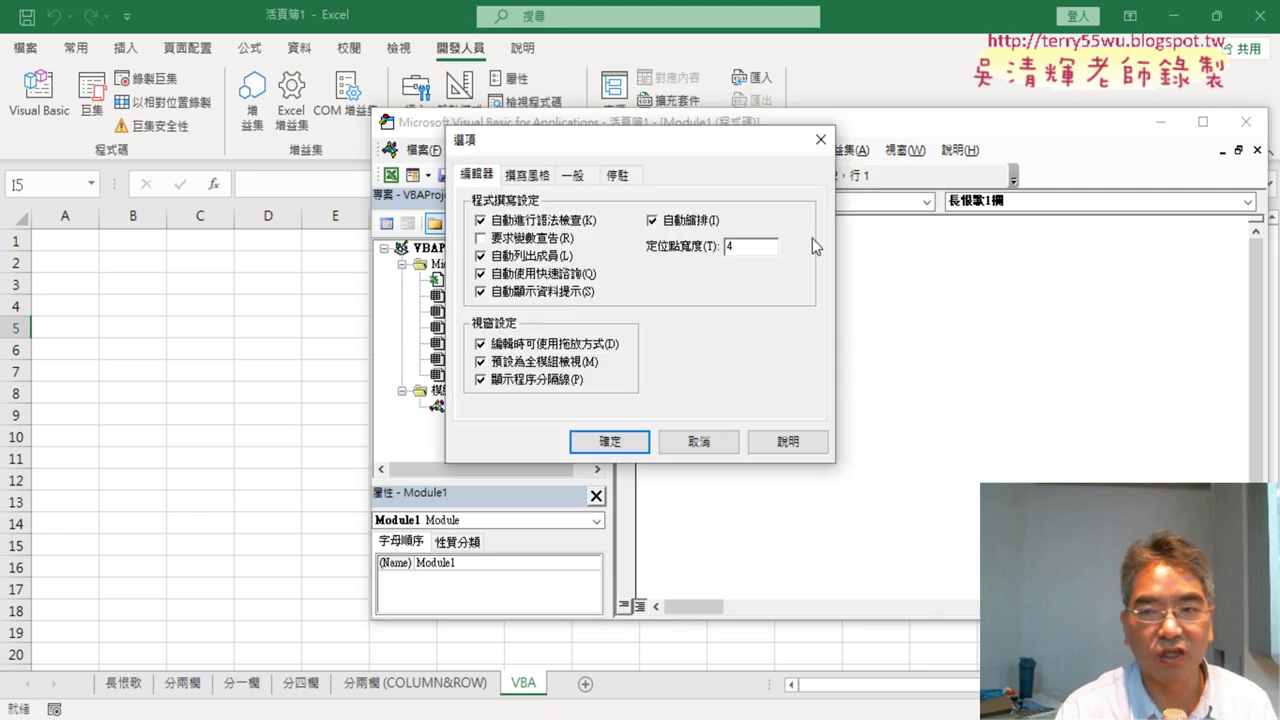
click(525, 176)
click(729, 264)
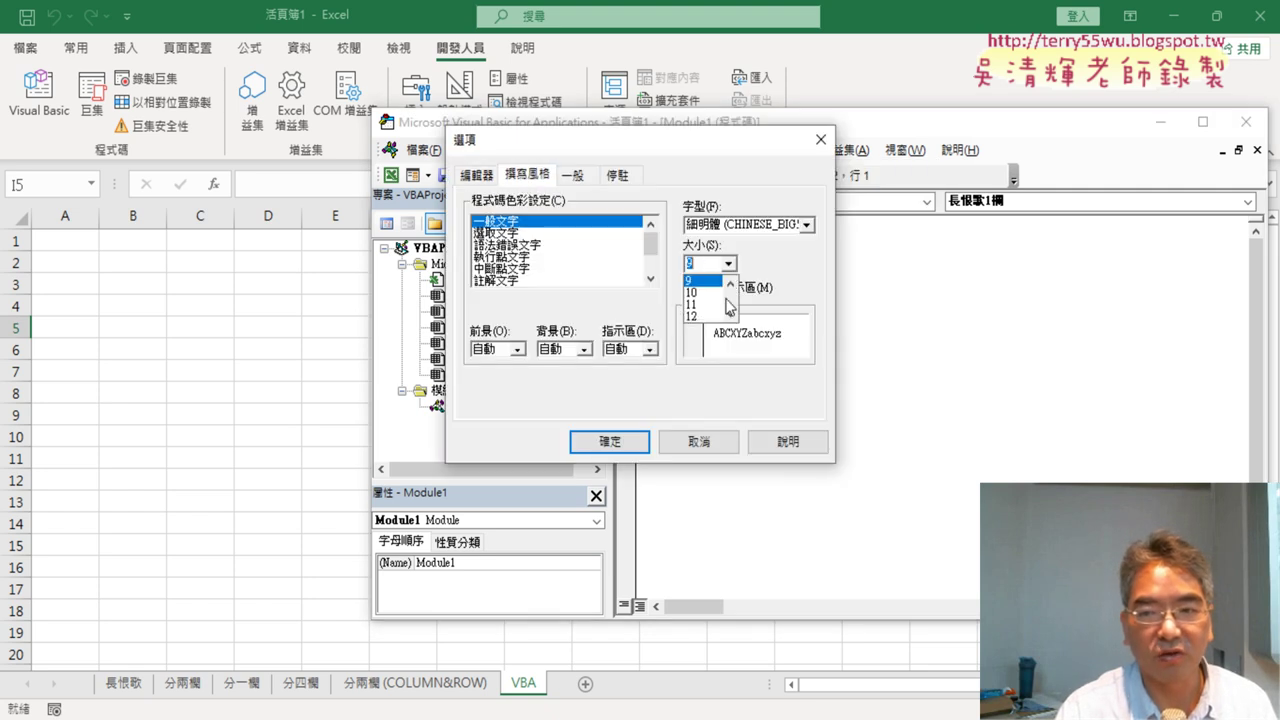
click(718, 314)
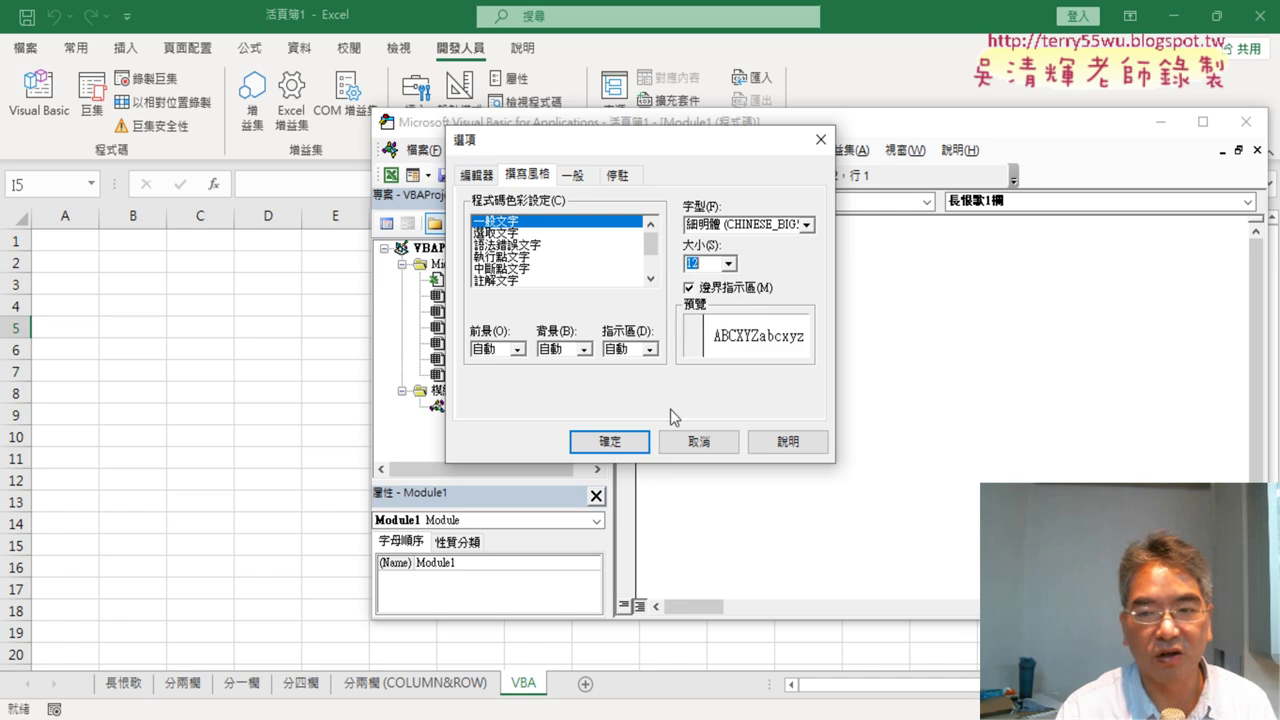
click(632, 446)
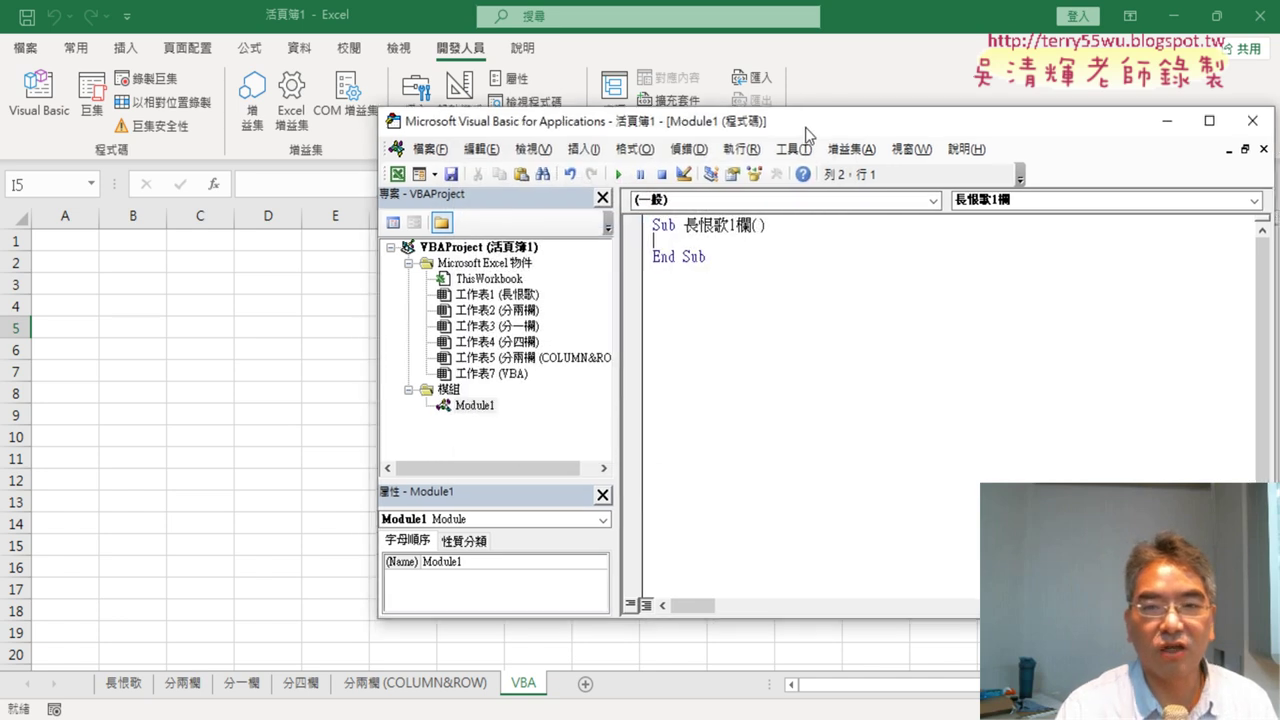
drag(799, 127, 887, 112)
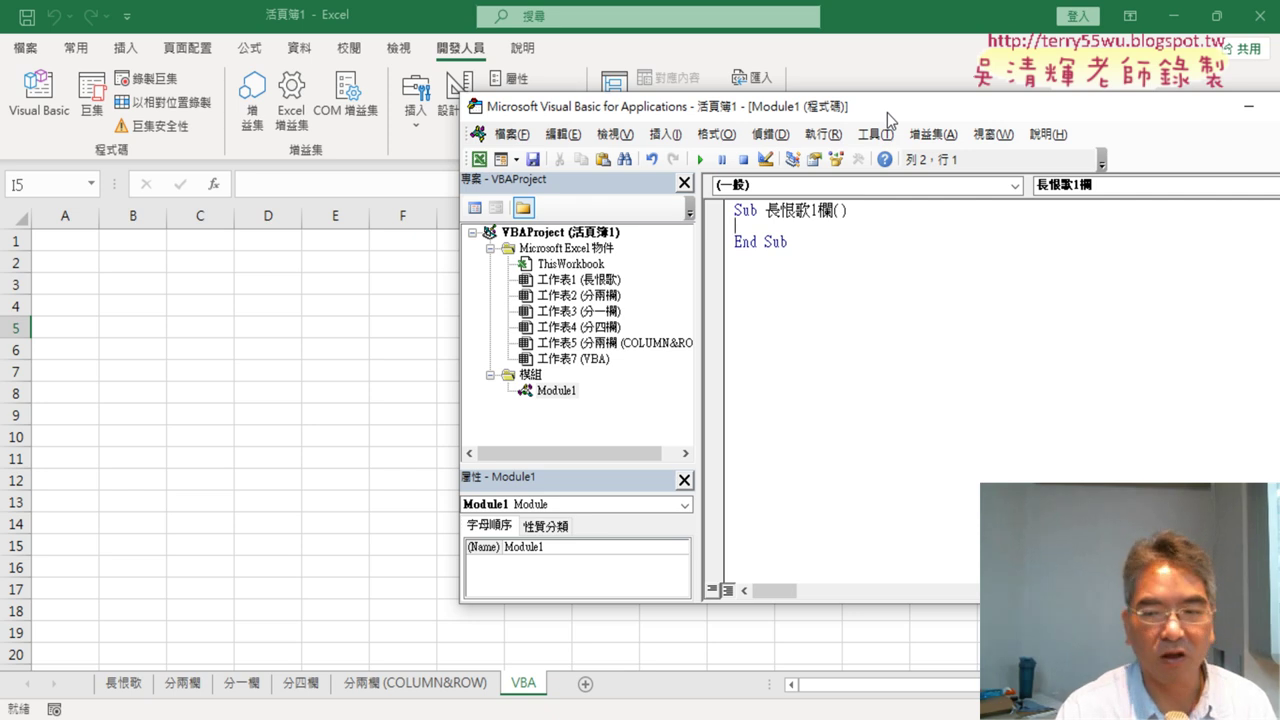
Step: Copy the 分一欄 sheet and rename the copy 分一欄 (ROW)
click(241, 684)
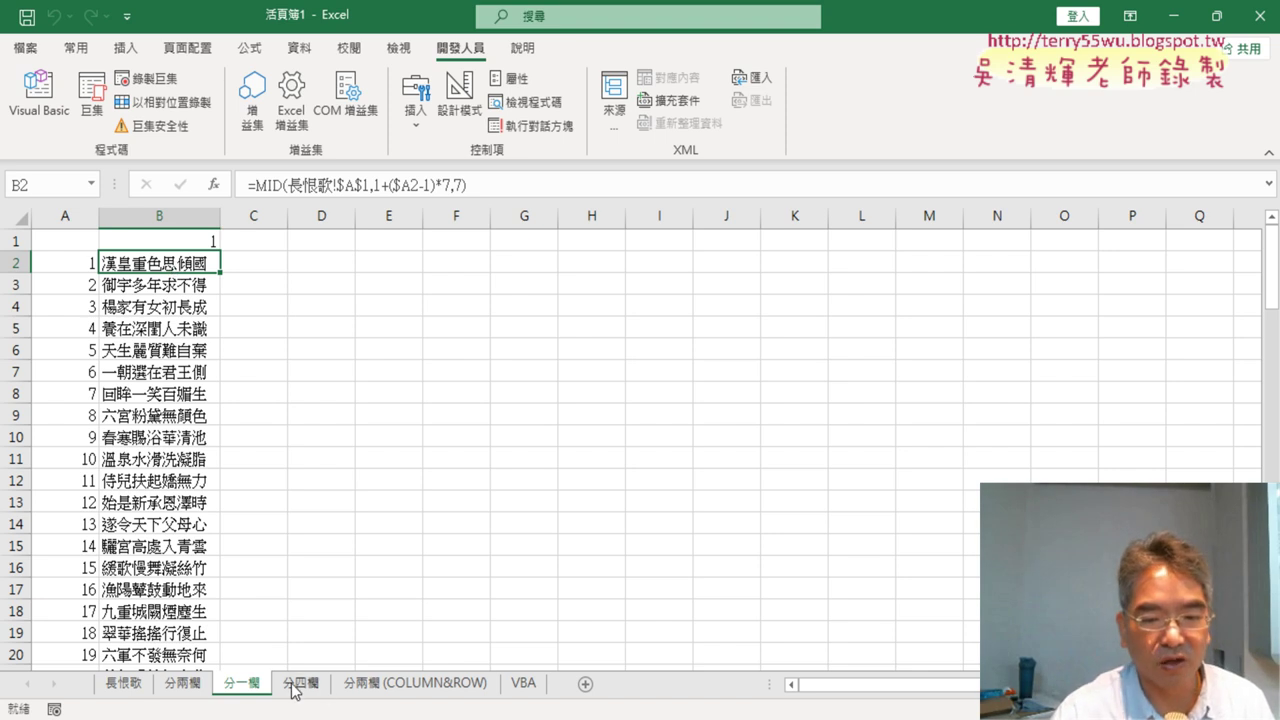
drag(250, 688, 284, 683)
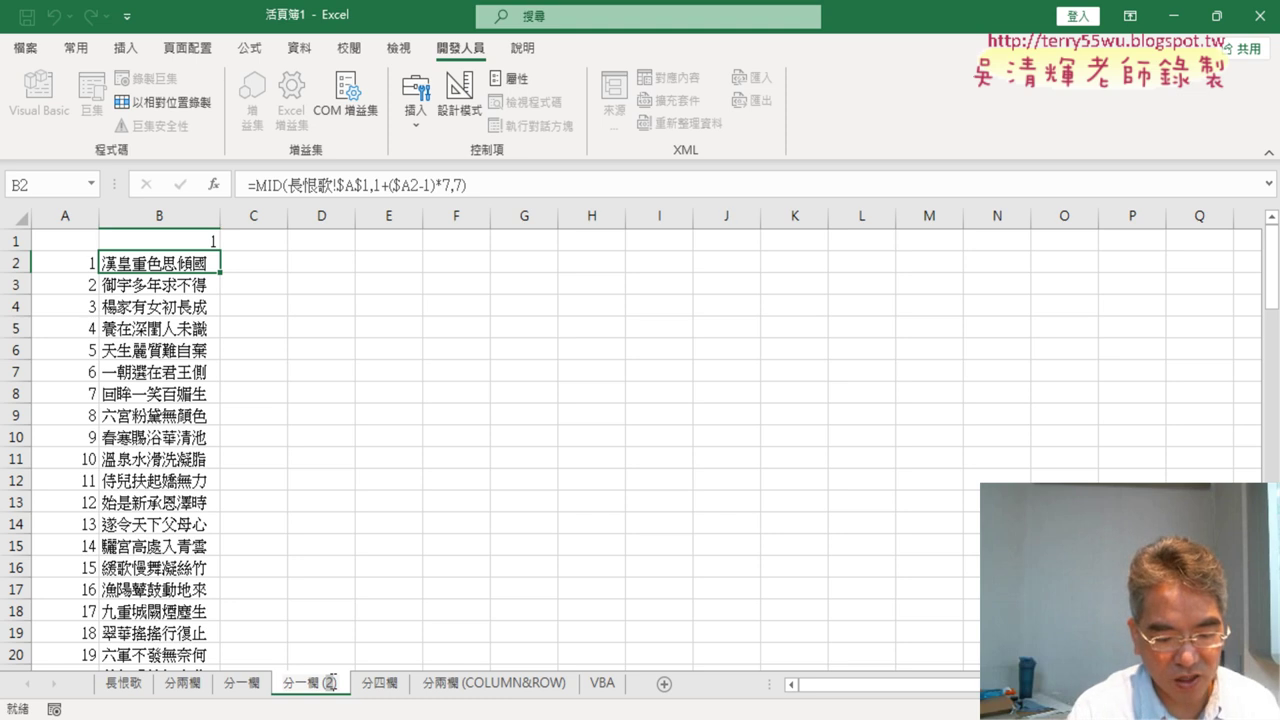
text(COL)
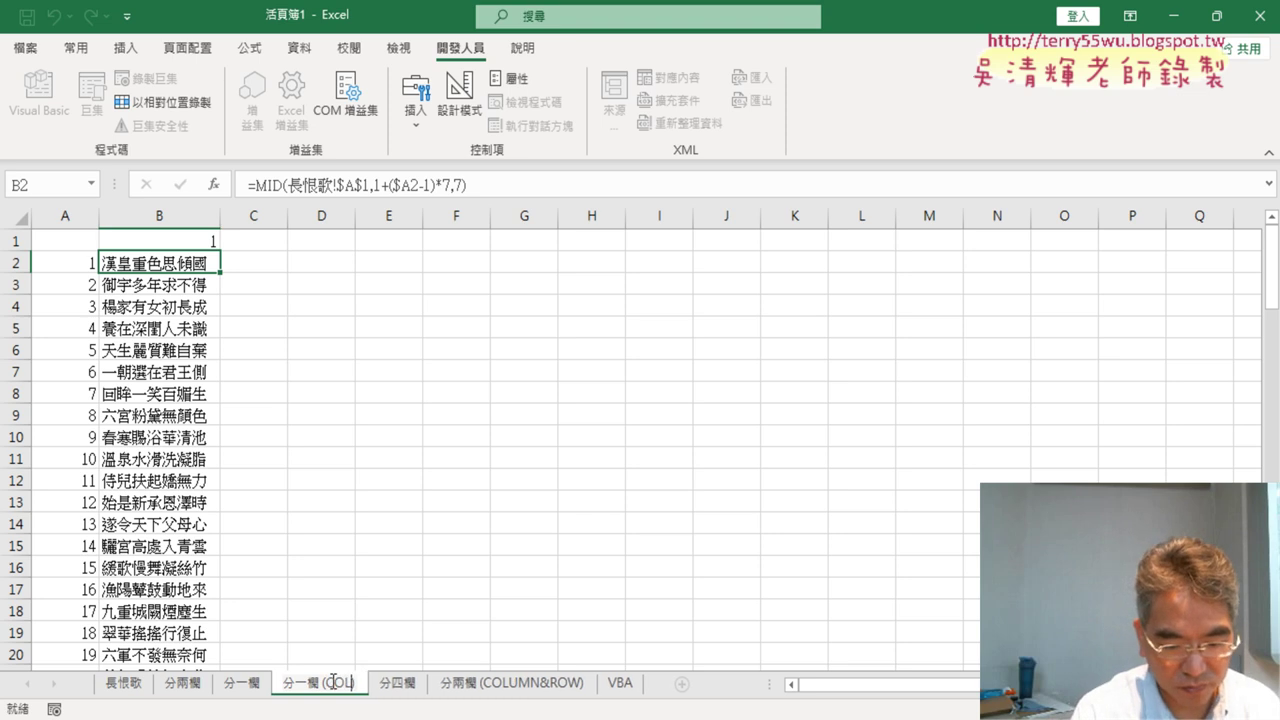
text(UMNS)
key(BackSpace)
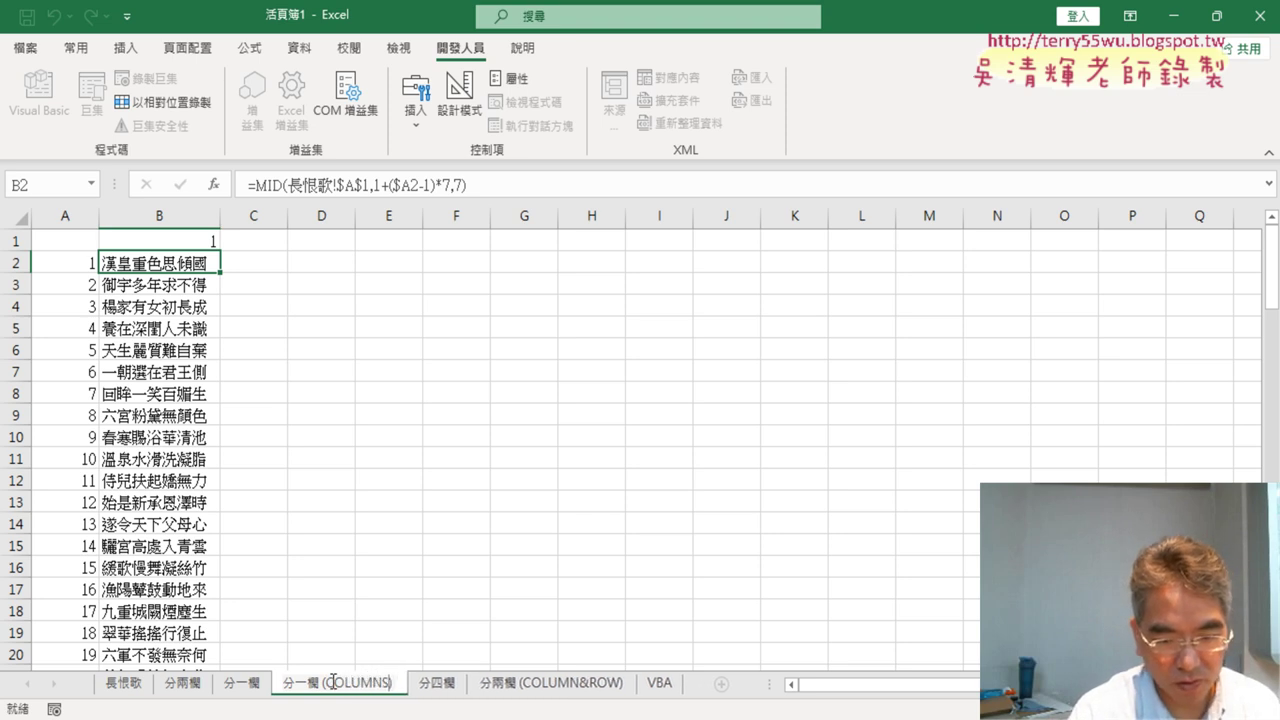
text(&R)
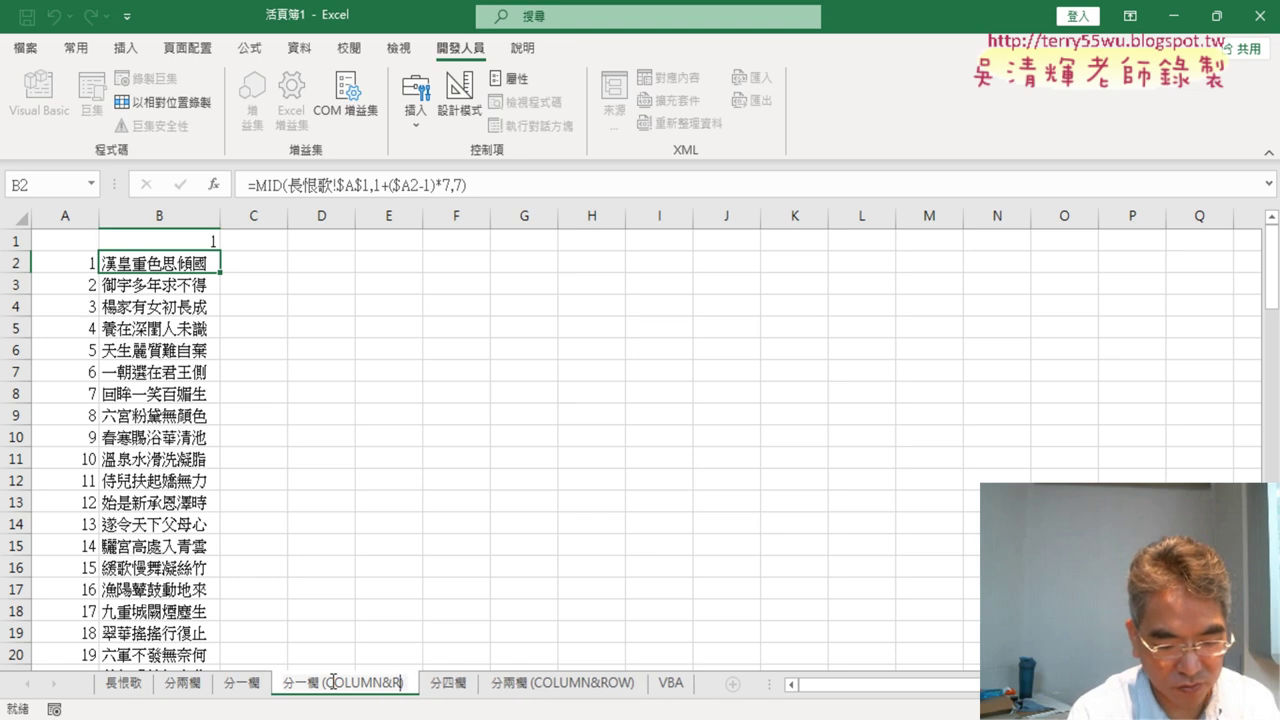
text(OW))
key(Return)
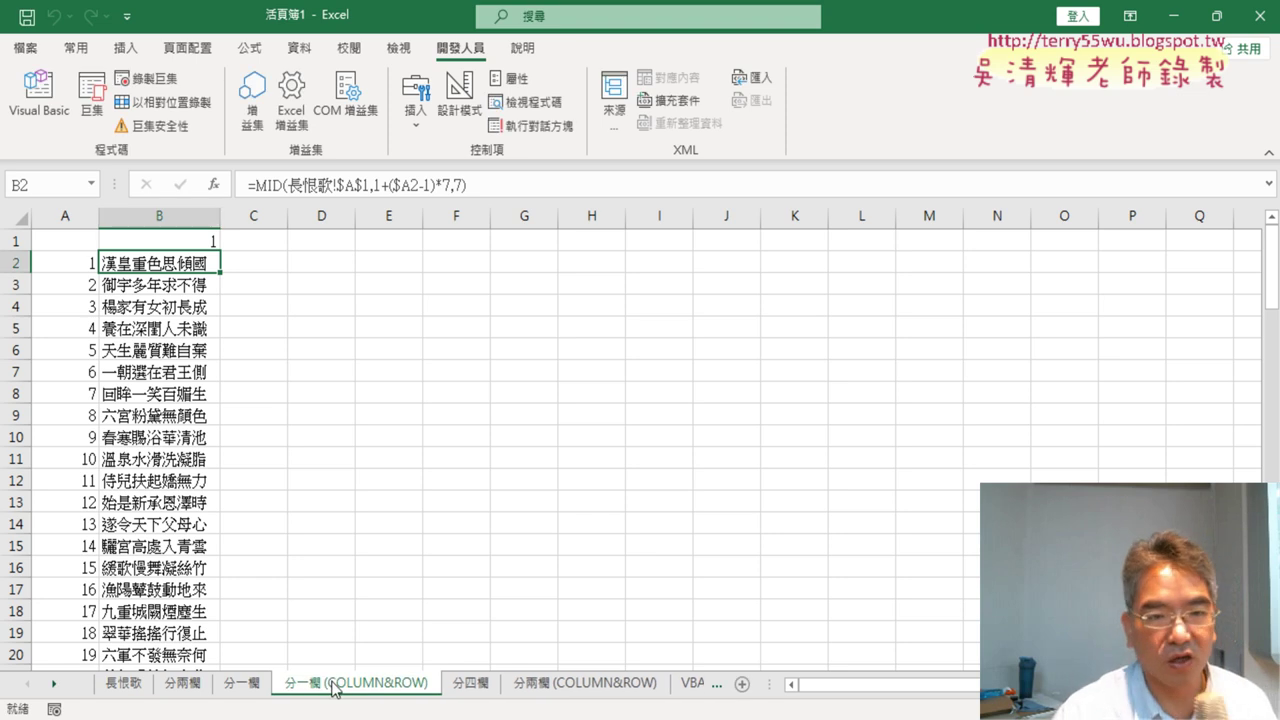
double_click(346, 683)
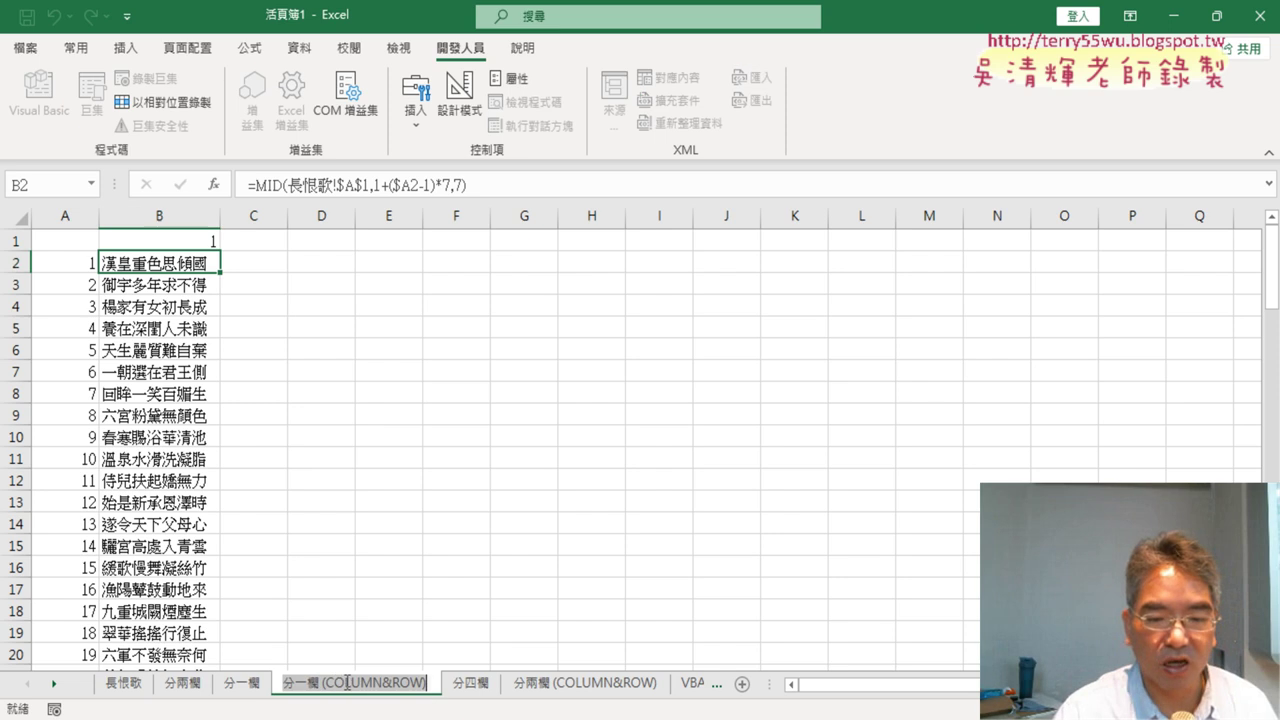
click(329, 683)
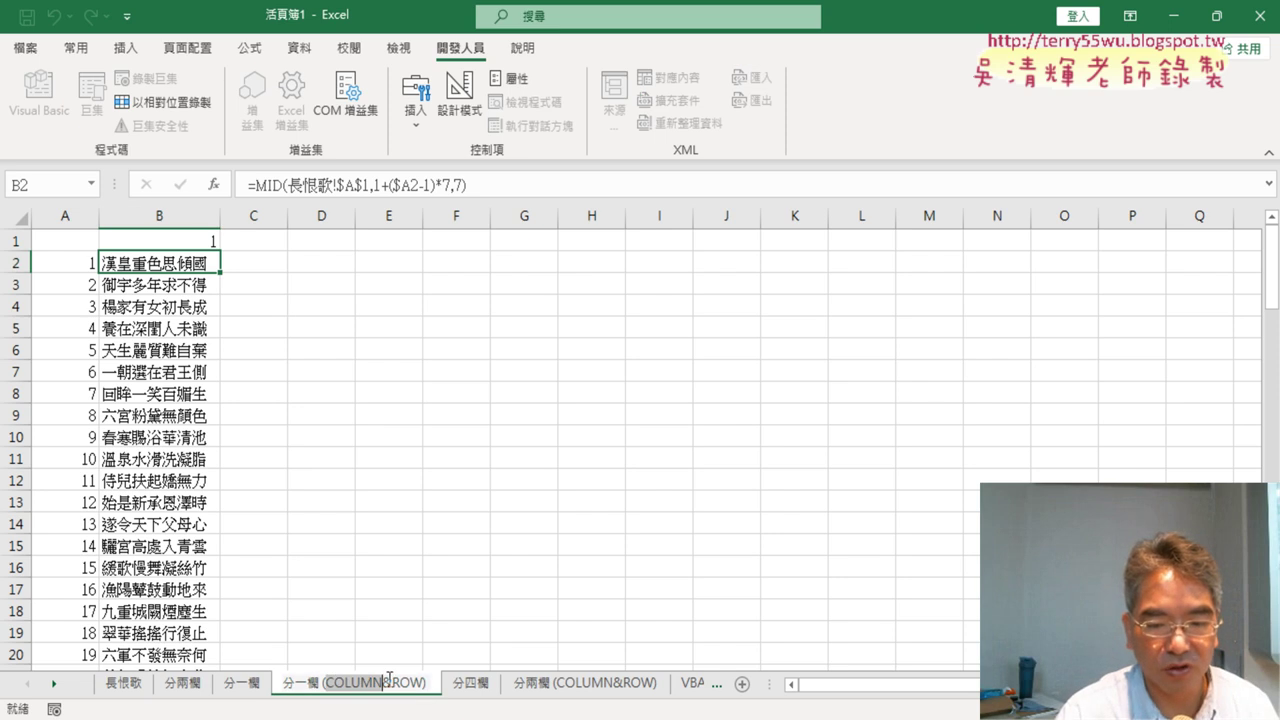
key(Delete)
key(Return)
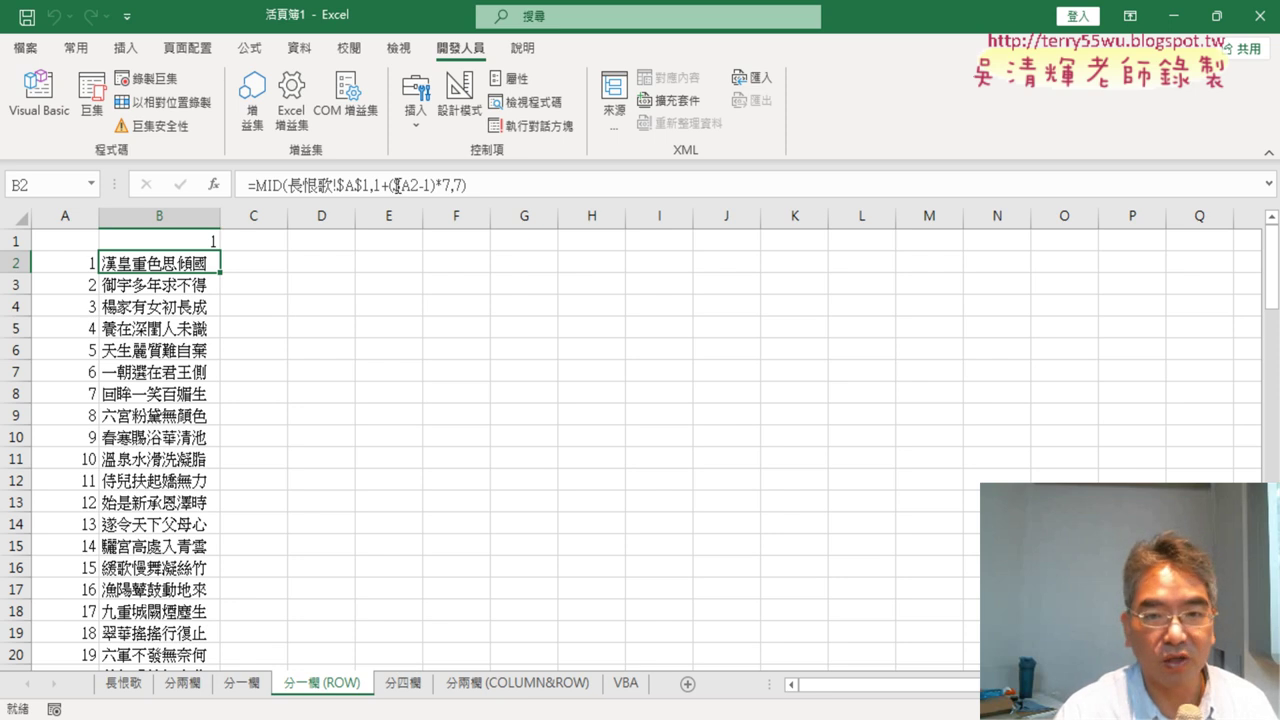
Step: Replace $A2 with ROW() in B2's MID formula
drag(395, 185, 418, 177)
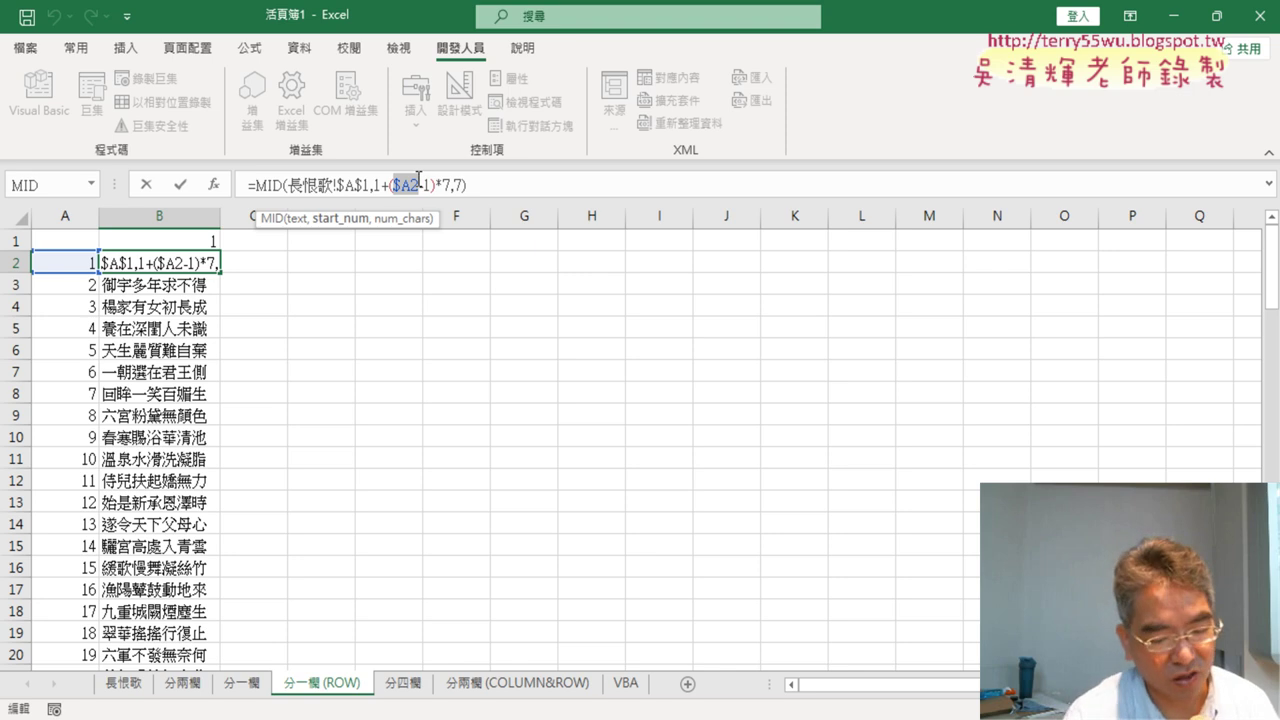
text(row)
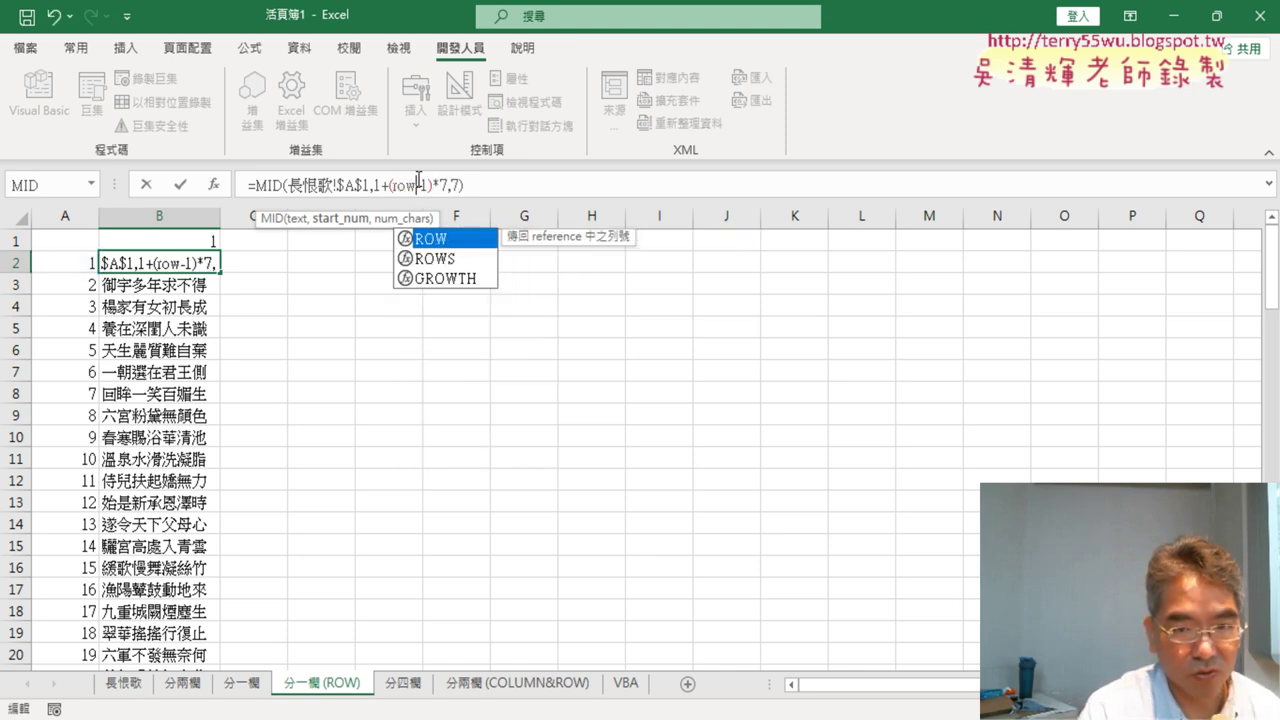
text(())
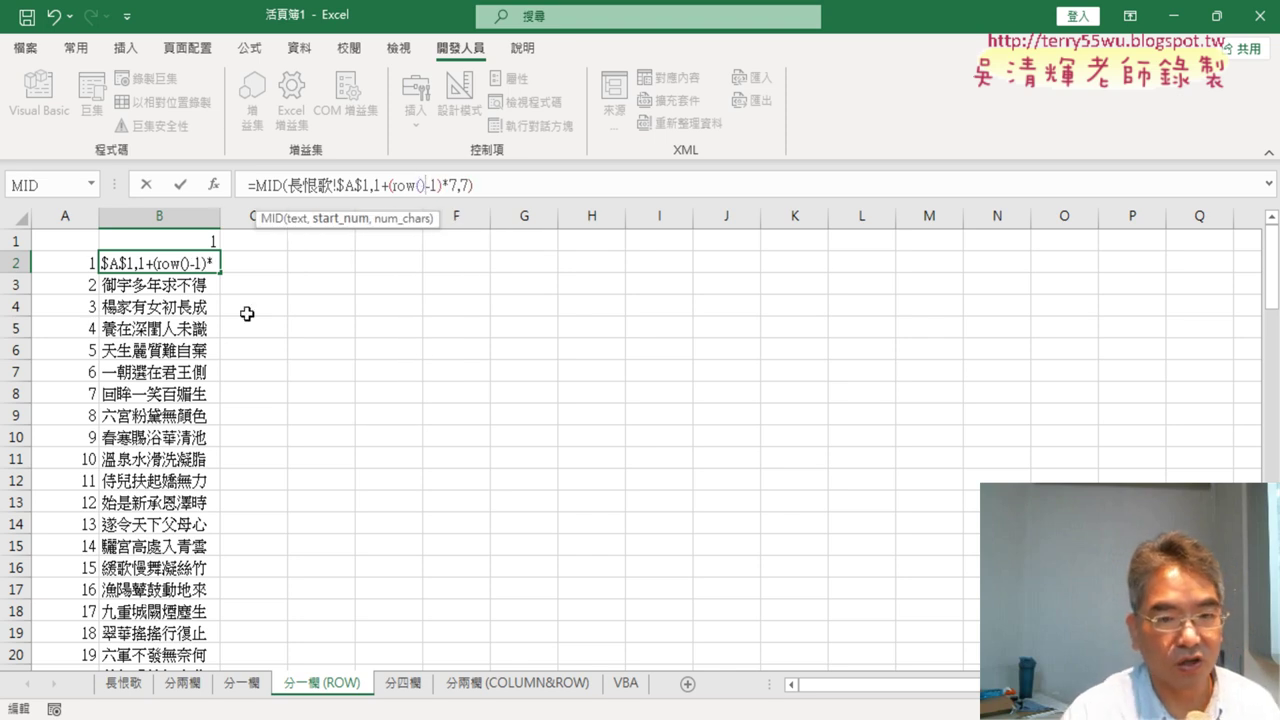
click(180, 184)
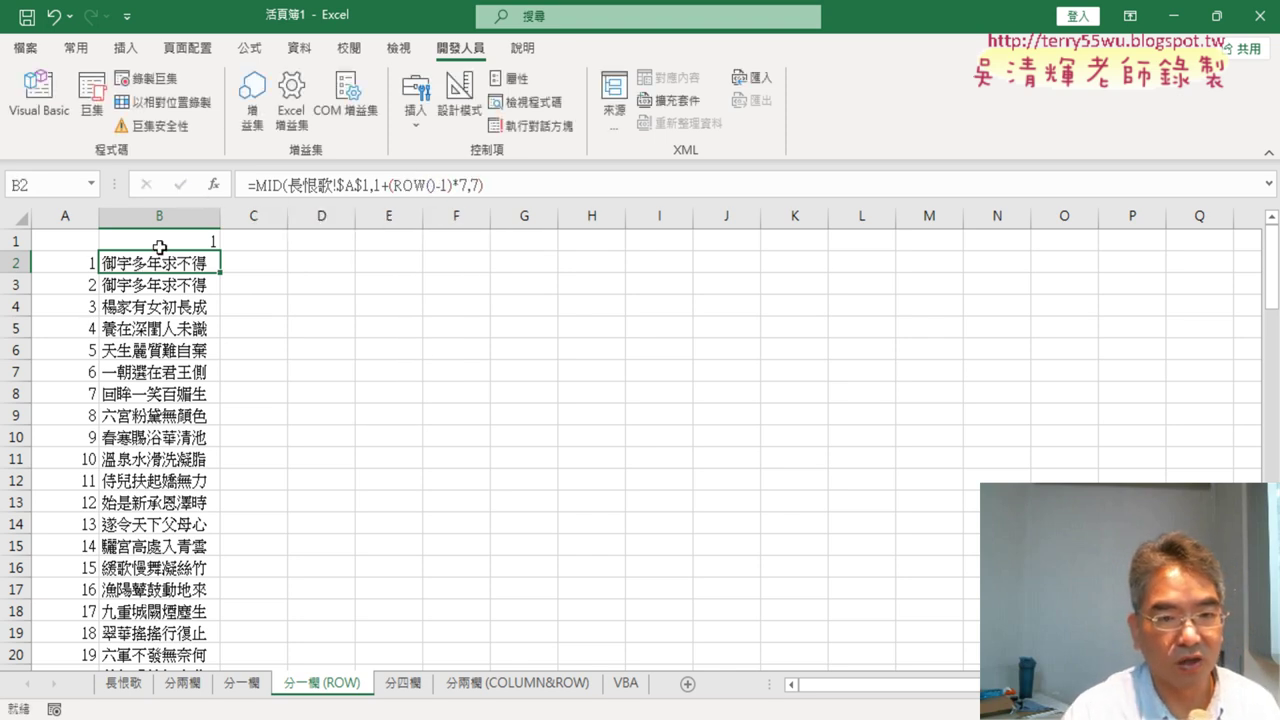
Step: Delete row 1 and the line-number column A so poem lines start at A1
click(16, 241)
click(62, 241)
click(67, 213)
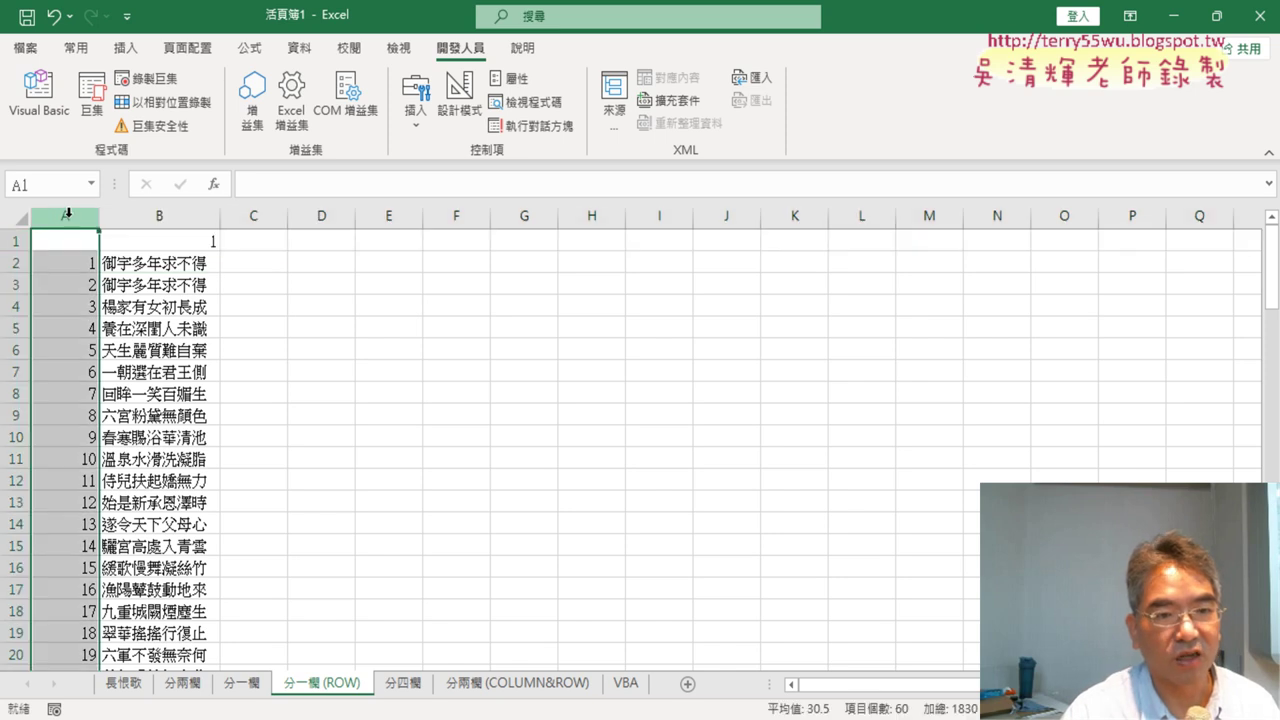
click(16, 241)
right_click(148, 241)
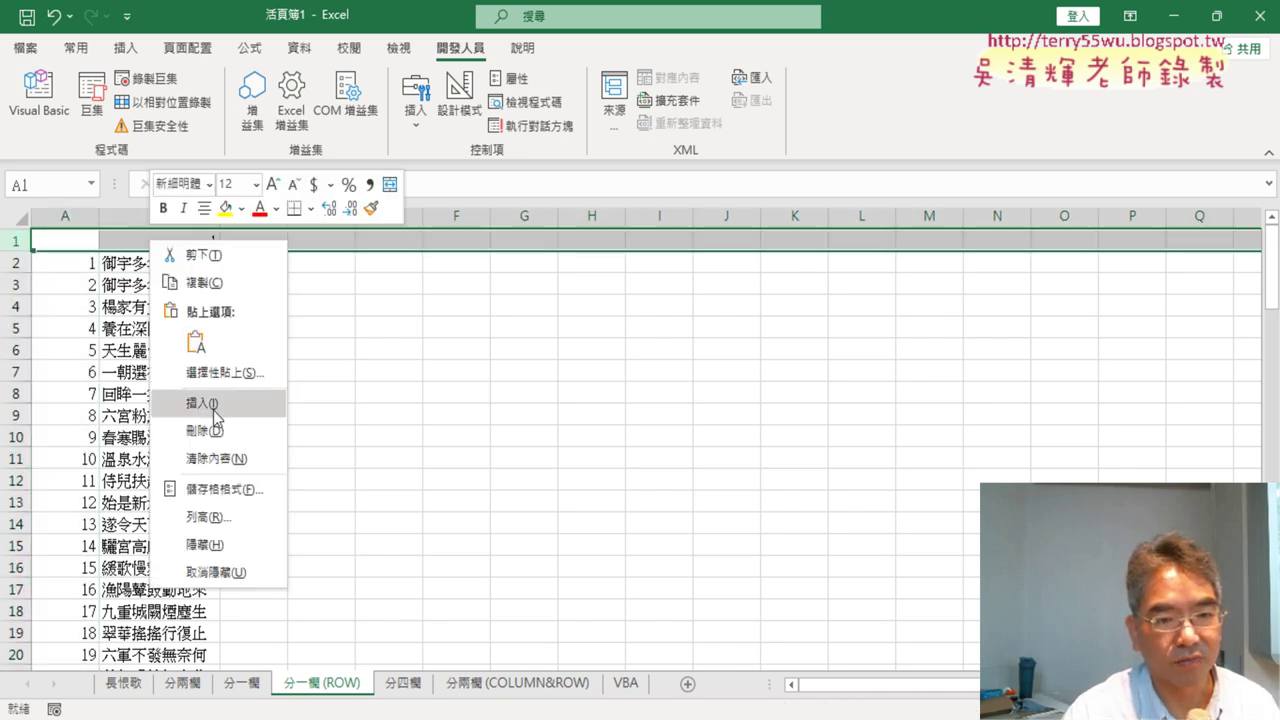
click(203, 403)
click(65, 217)
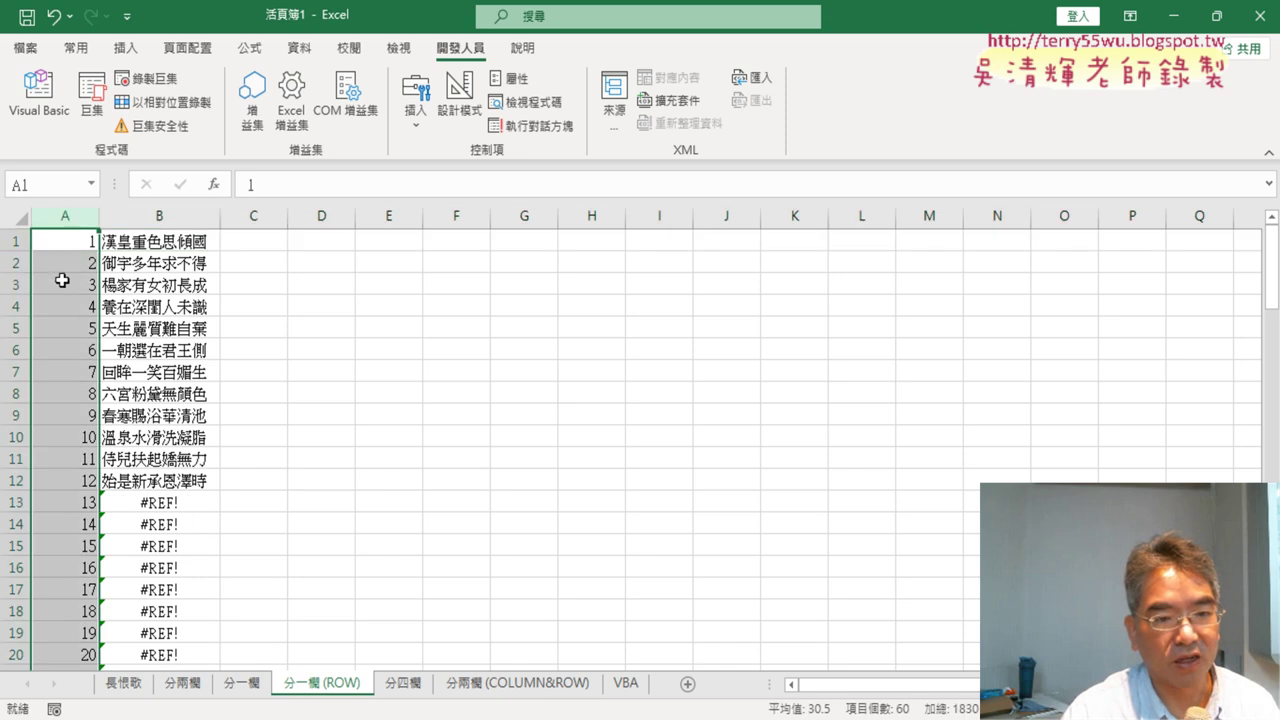
right_click(64, 322)
click(115, 517)
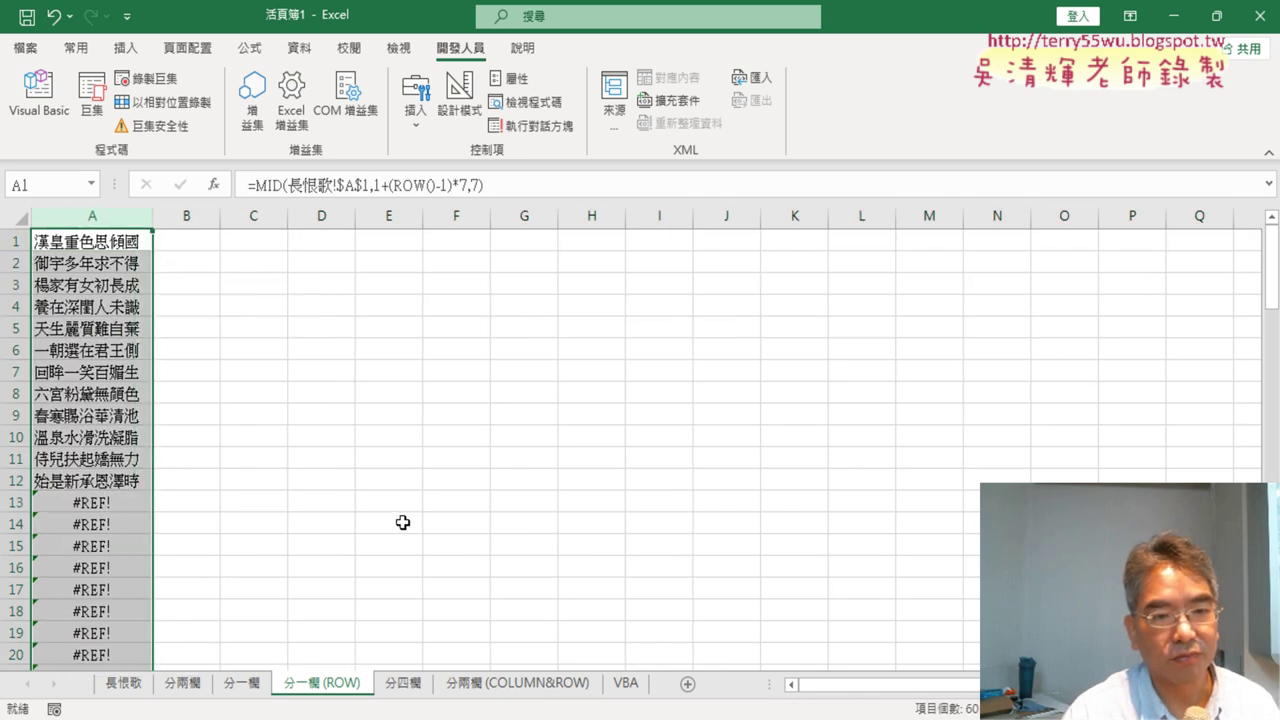
Step: Try replacing A1's MID start 1 with B4, undo it, and fill A1's formula down column A
click(118, 240)
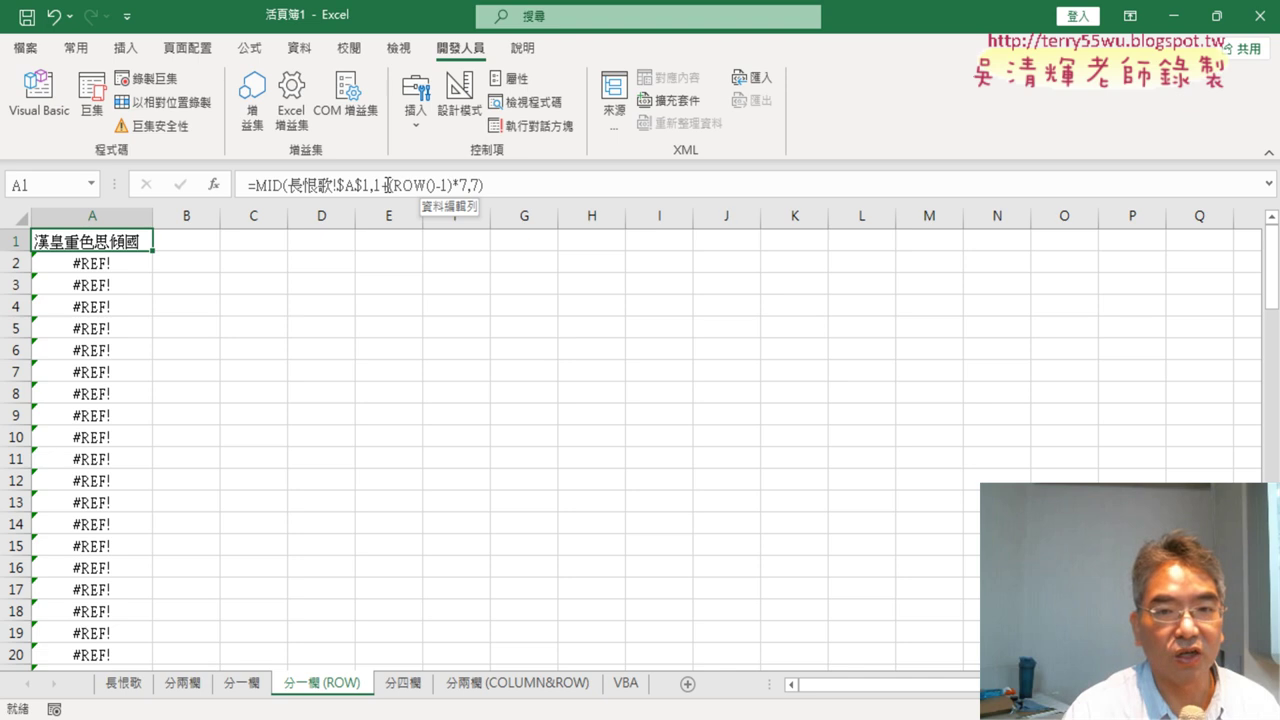
click(386, 185)
double_click(377, 185)
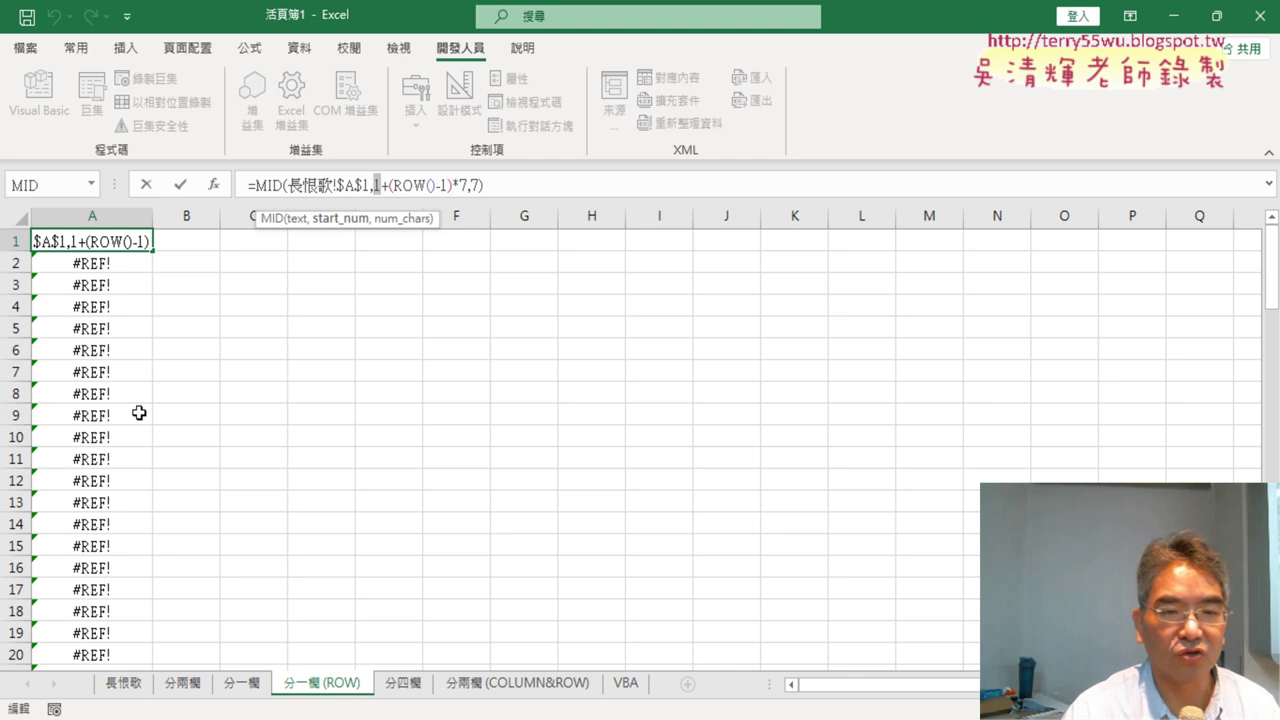
click(212, 310)
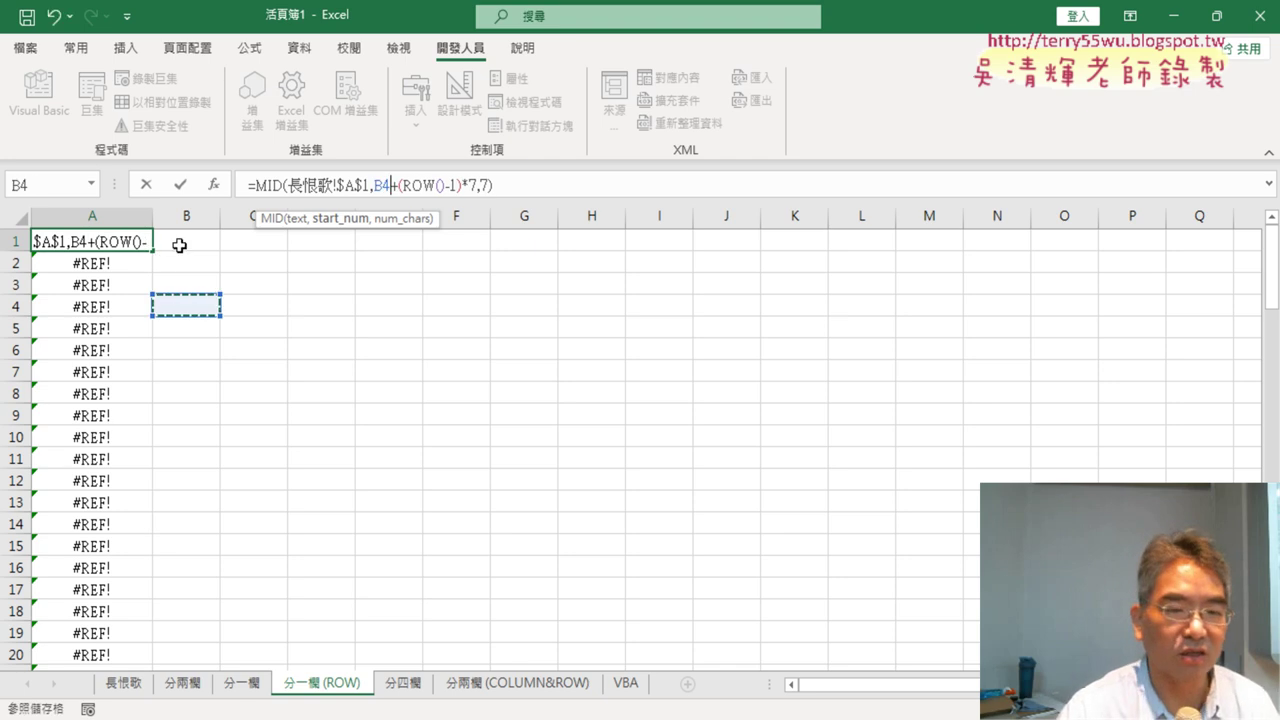
click(186, 185)
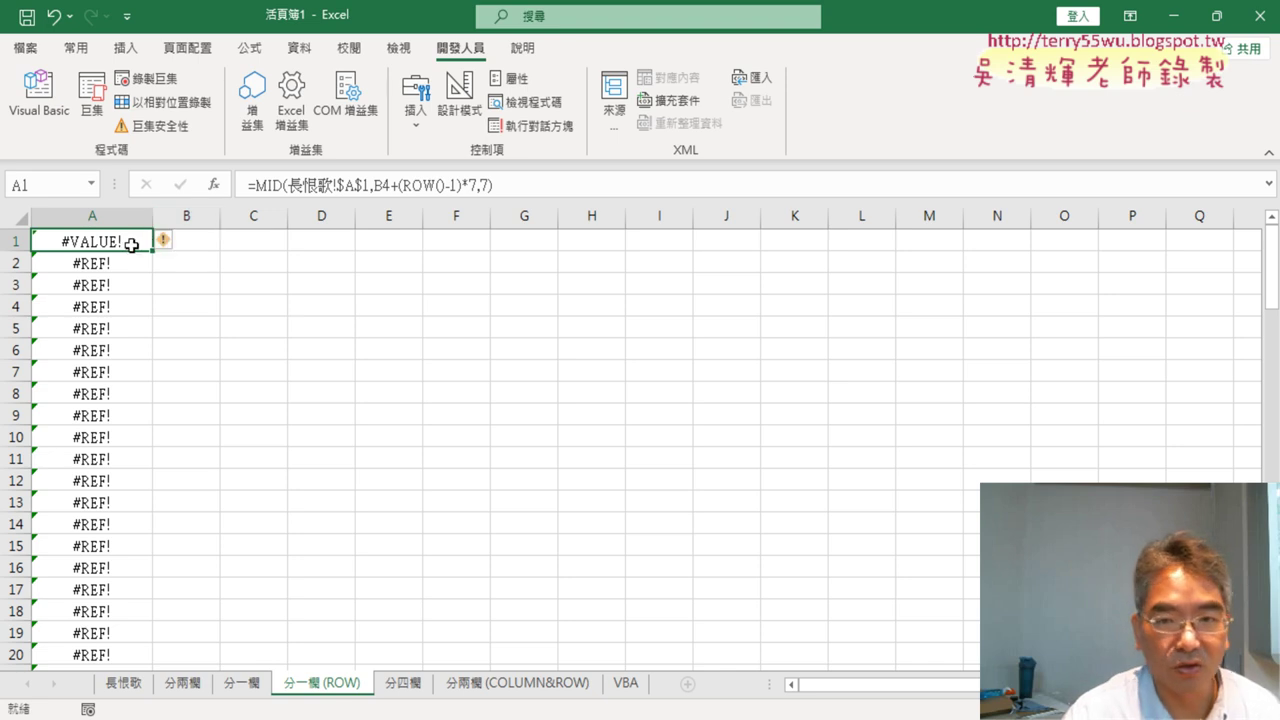
key(ctrl+z)
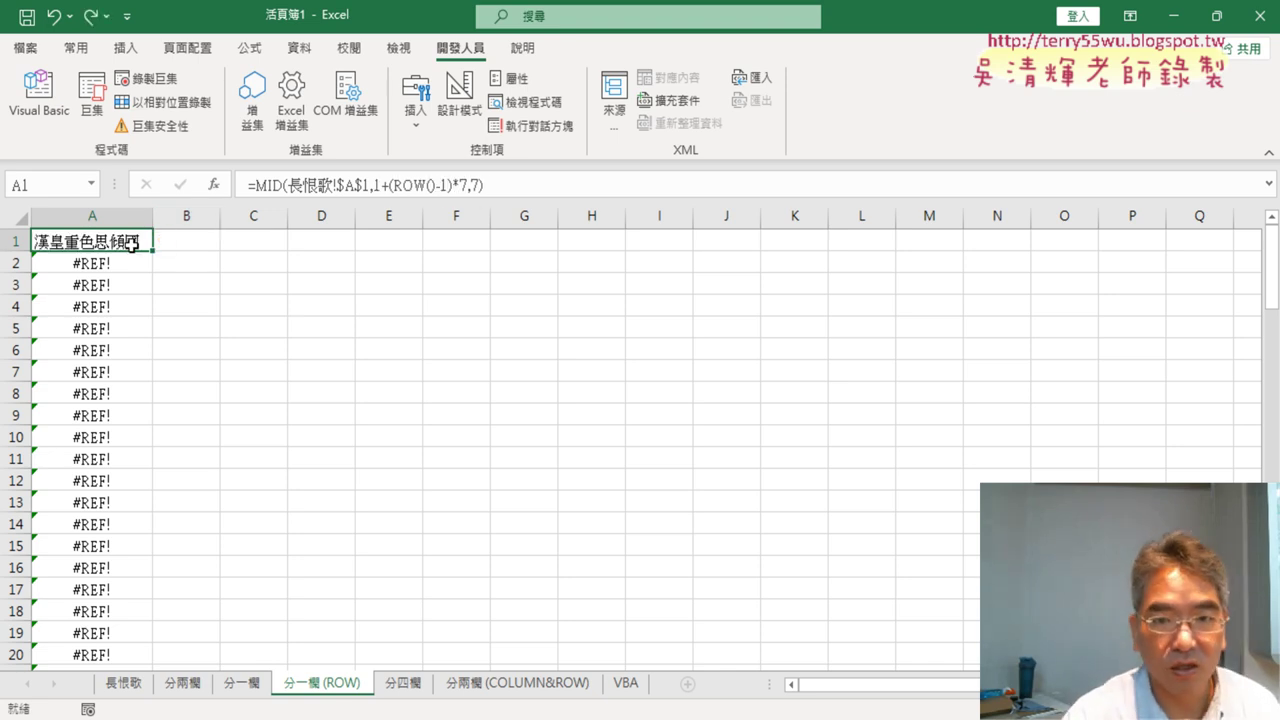
mouse_move(153, 250)
mouse_down()
mouse_move(150, 660)
mouse_move(152, 370)
mouse_move(131, 157)
mouse_move(129, 273)
mouse_up()
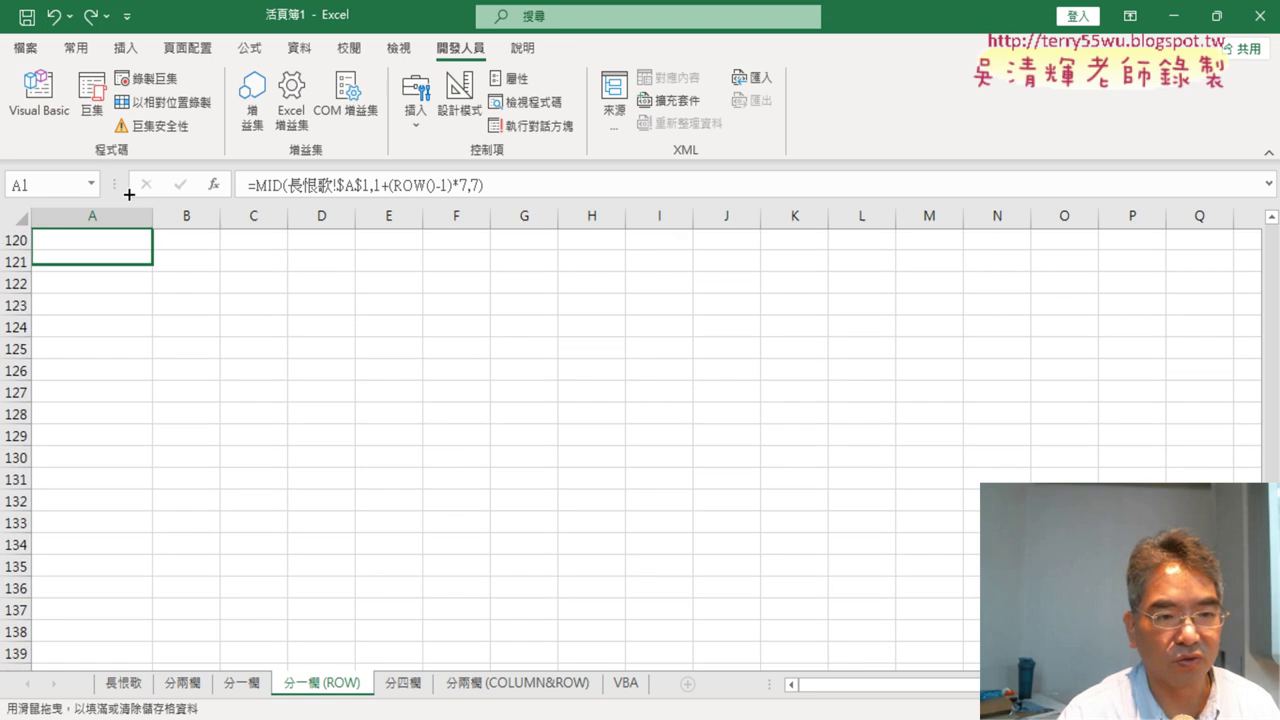
drag(129, 273, 129, 320)
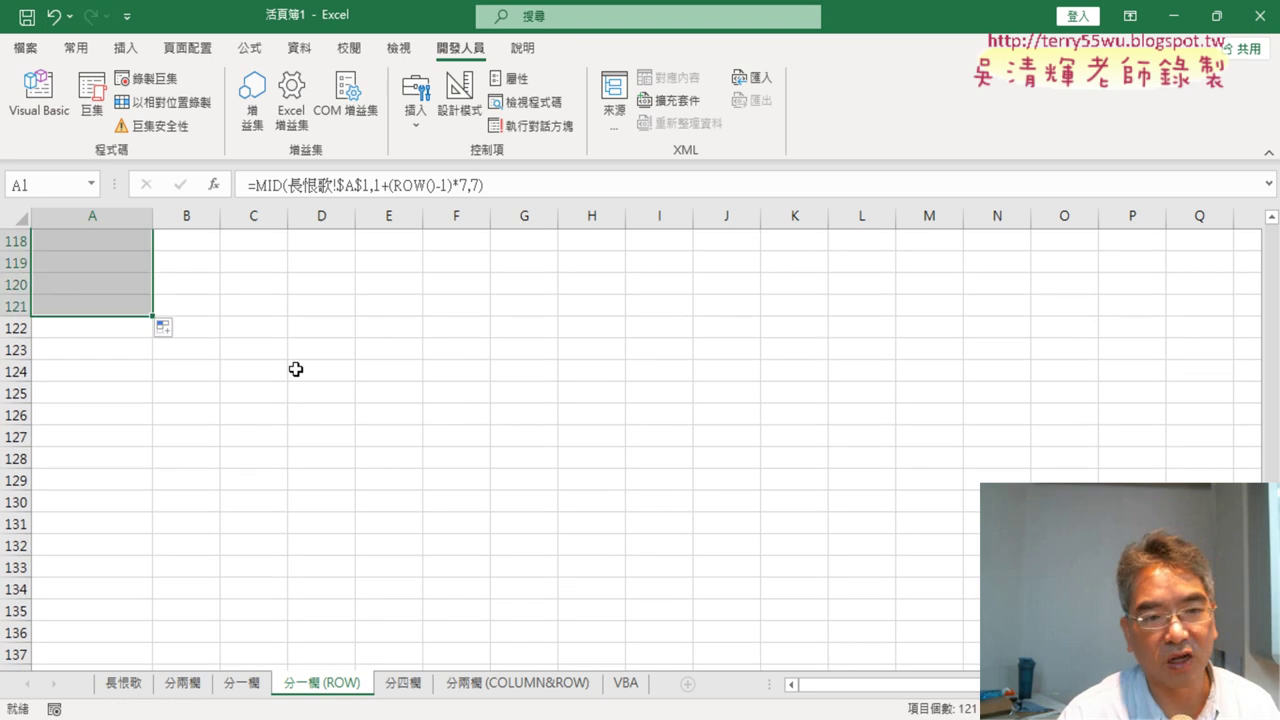
click(72, 305)
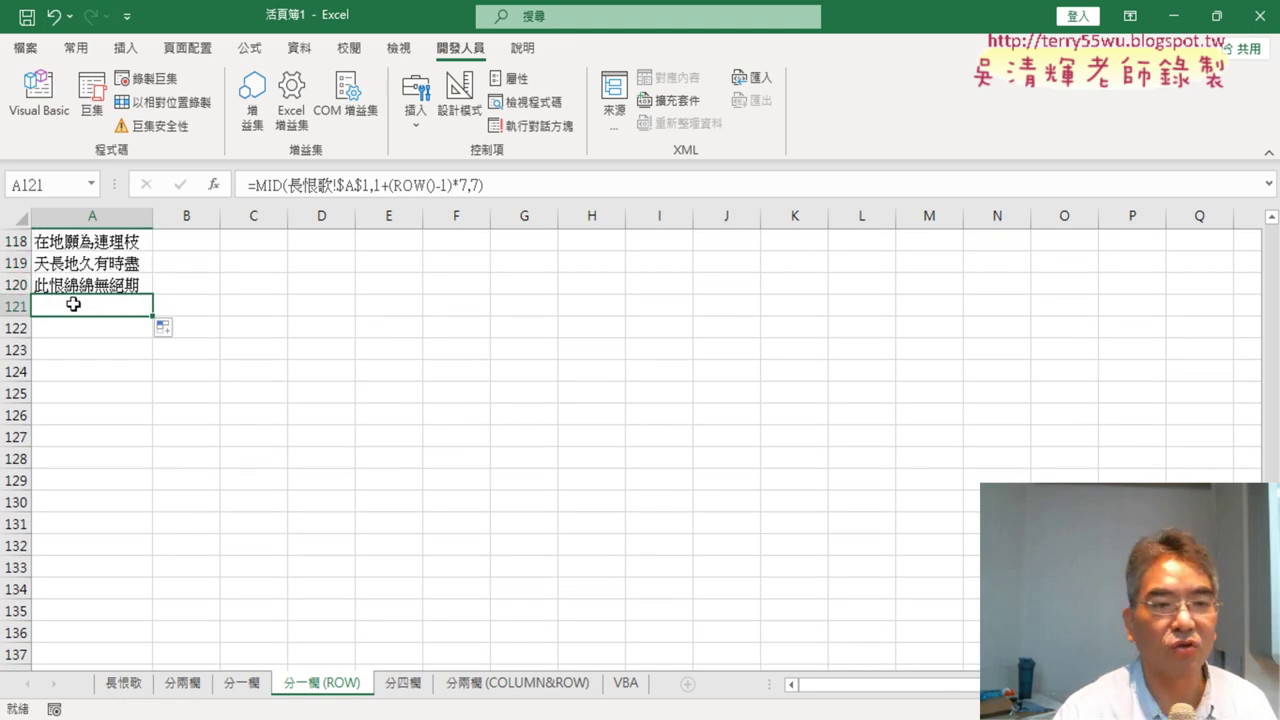
click(111, 285)
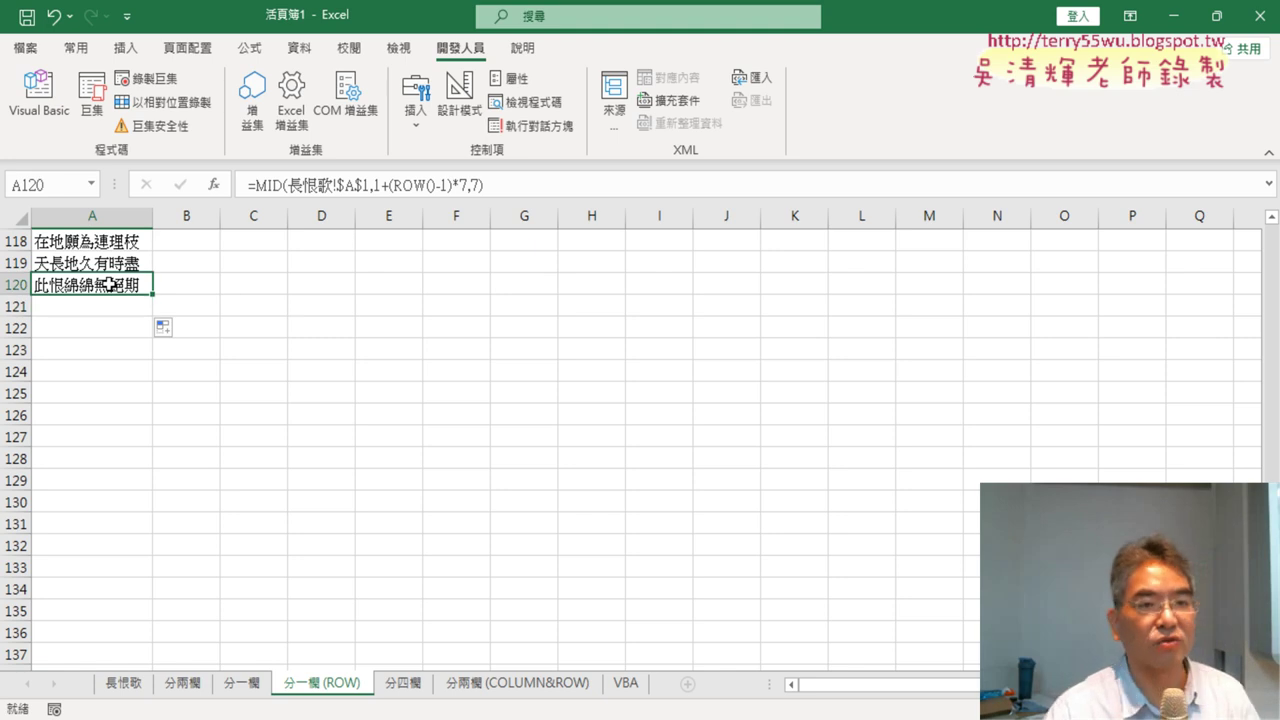
scroll(111, 285, up, 3)
scroll(111, 285, up, 7)
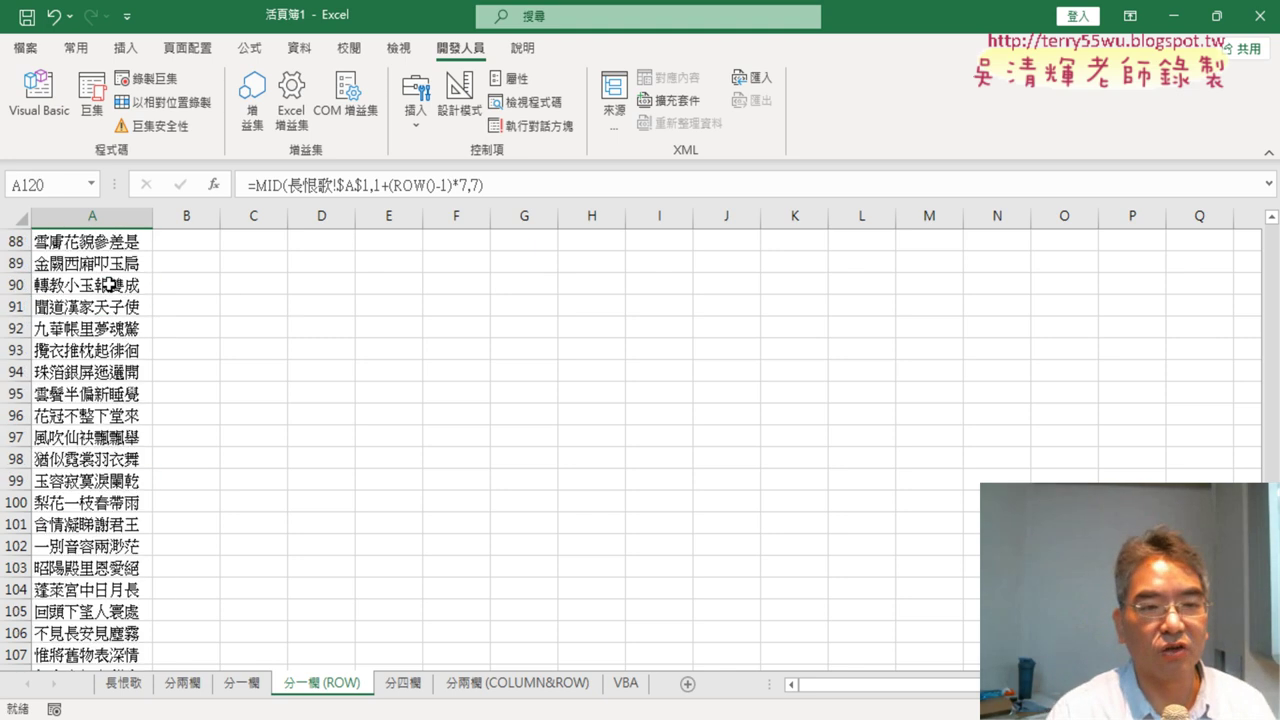
scroll(111, 285, up, 13)
scroll(111, 285, up, 12)
scroll(111, 285, up, 4)
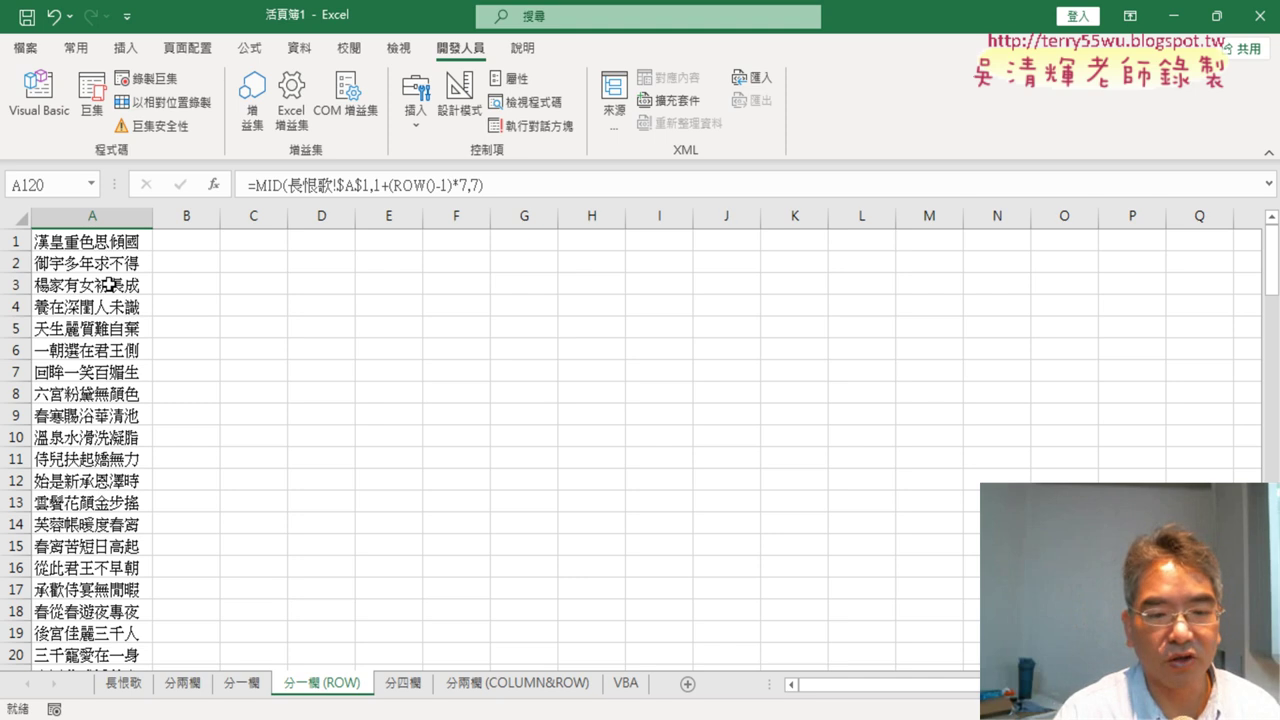
click(127, 238)
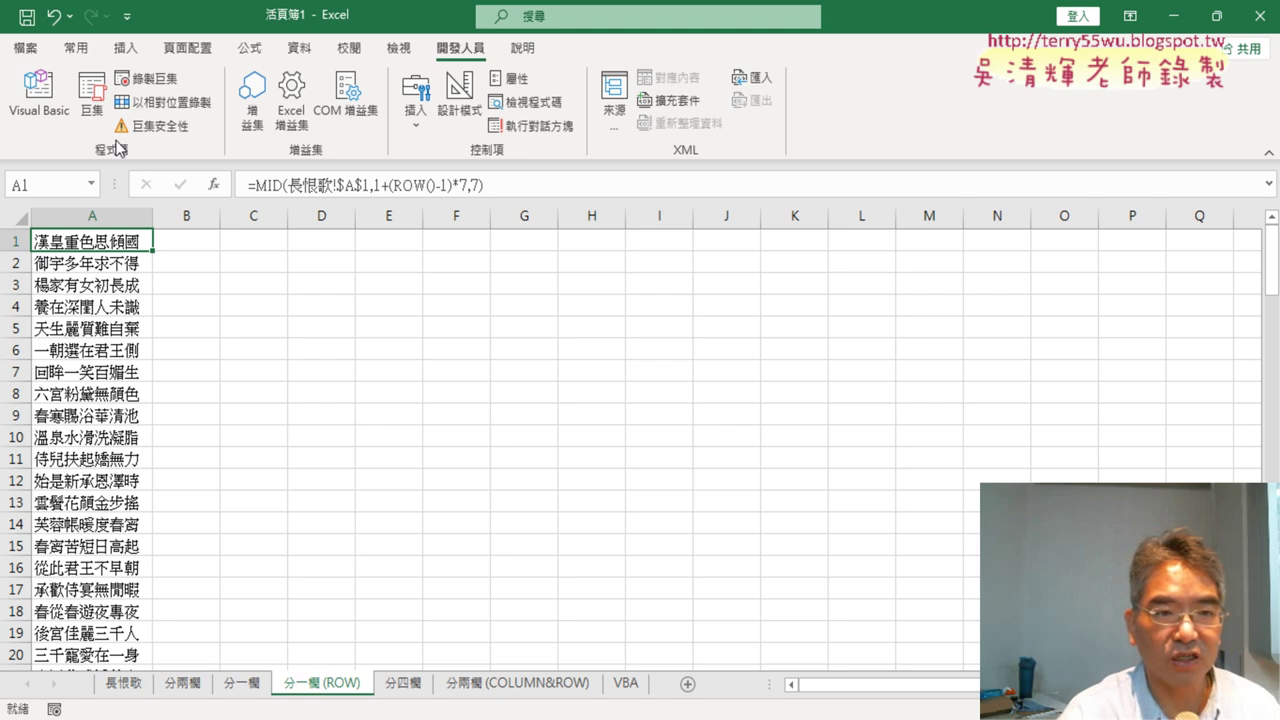
Step: Open the VBA editor, check column A's last poem row, return to A1, and reopen the editor
click(54, 113)
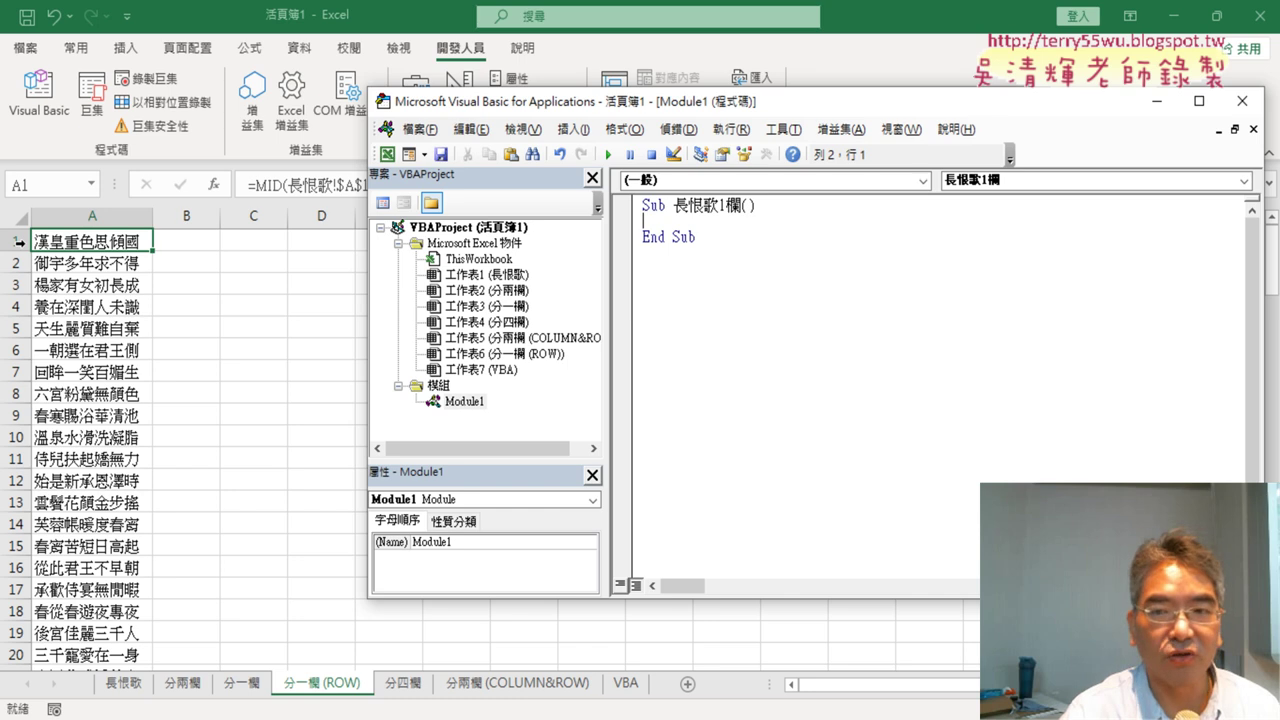
drag(508, 106, 422, 247)
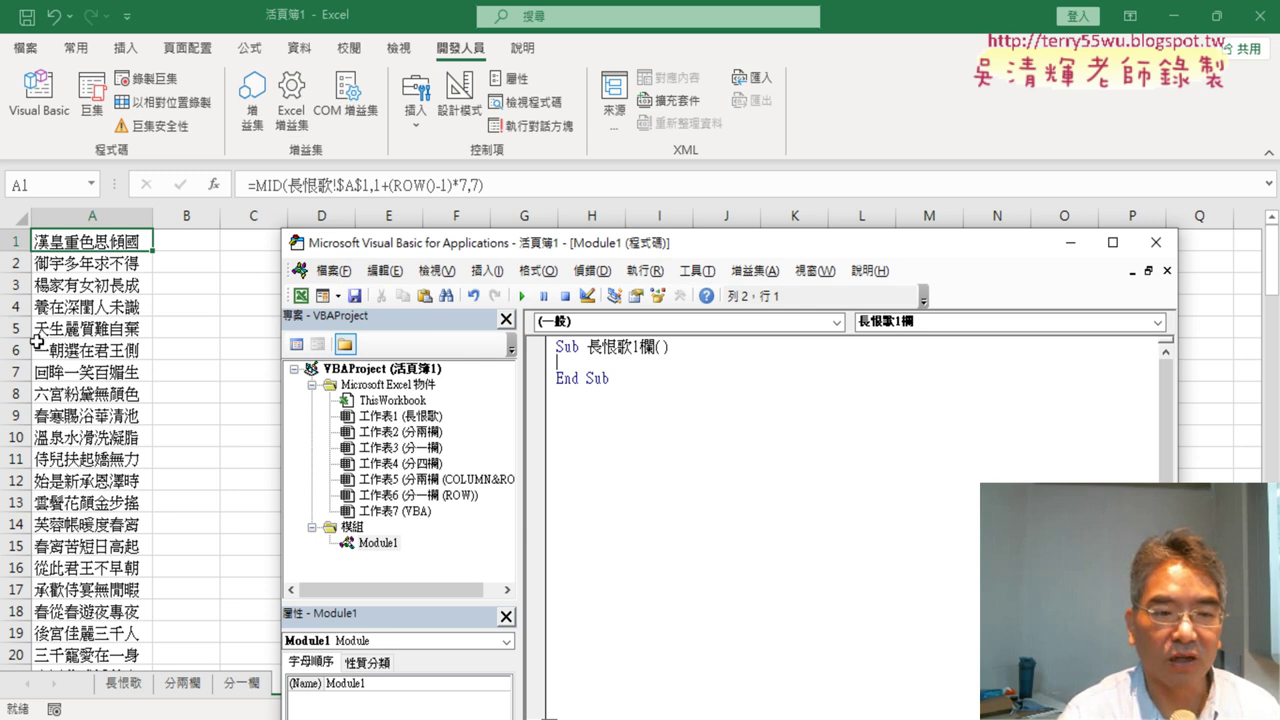
click(96, 241)
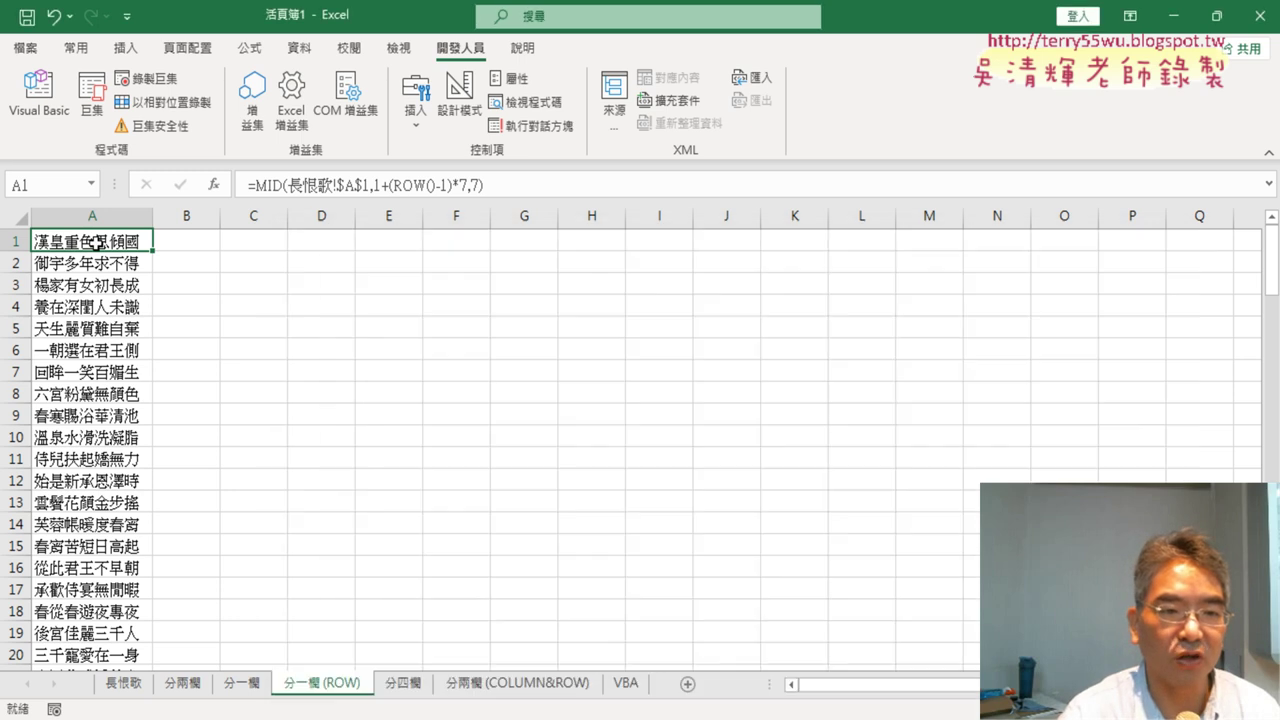
key(ctrl+Down)
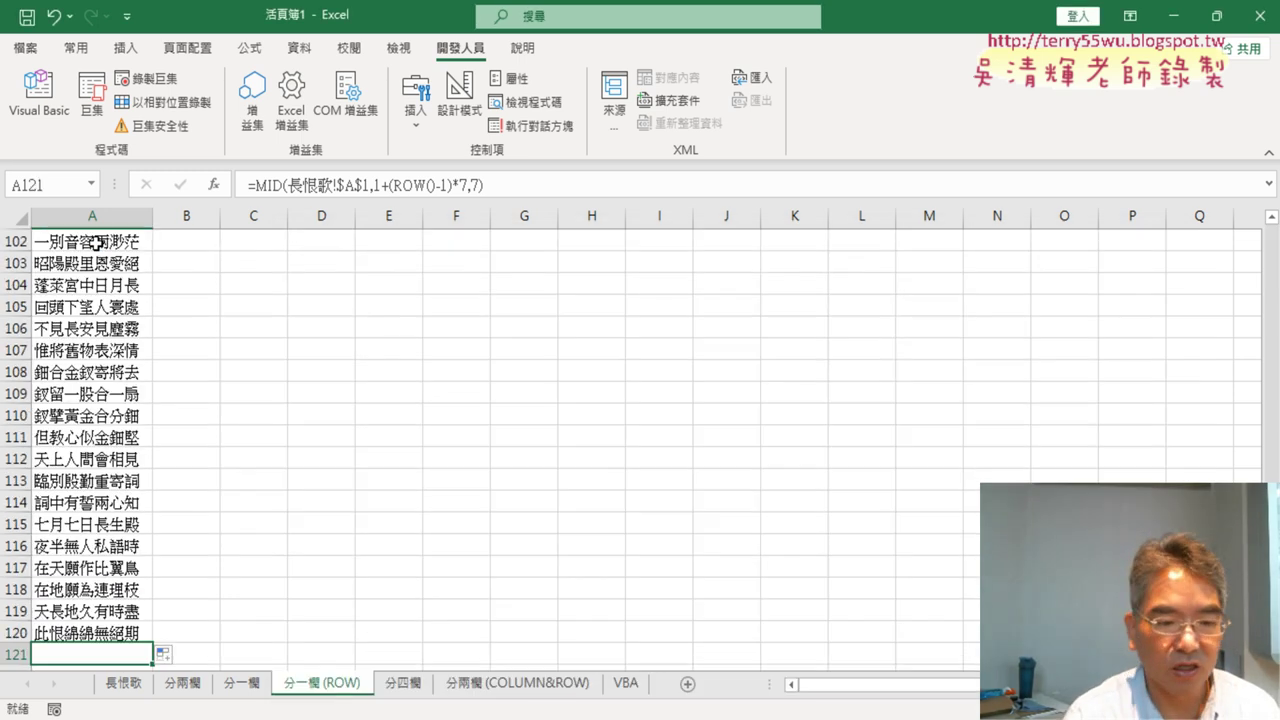
key(ctrl+Up)
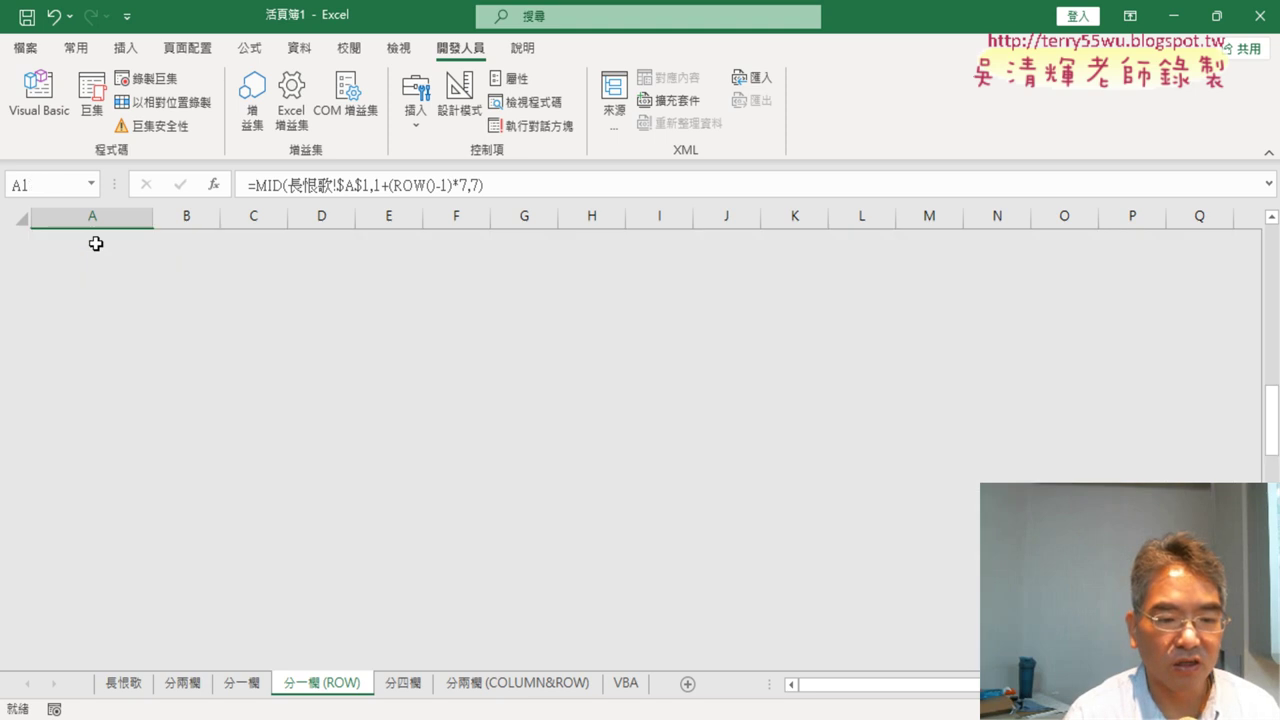
click(38, 95)
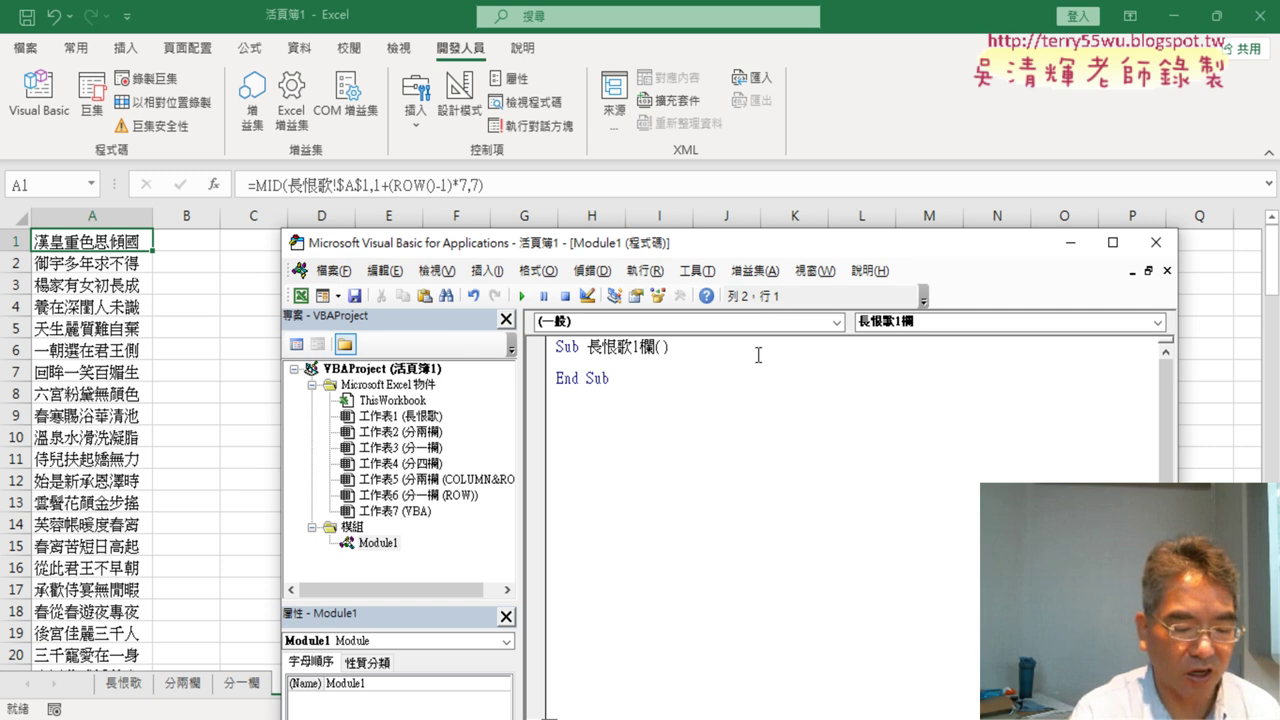
Step: Add an empty For i = 1 To 120 … Next loop inside Sub 長恨歌1欄
key(Tab)
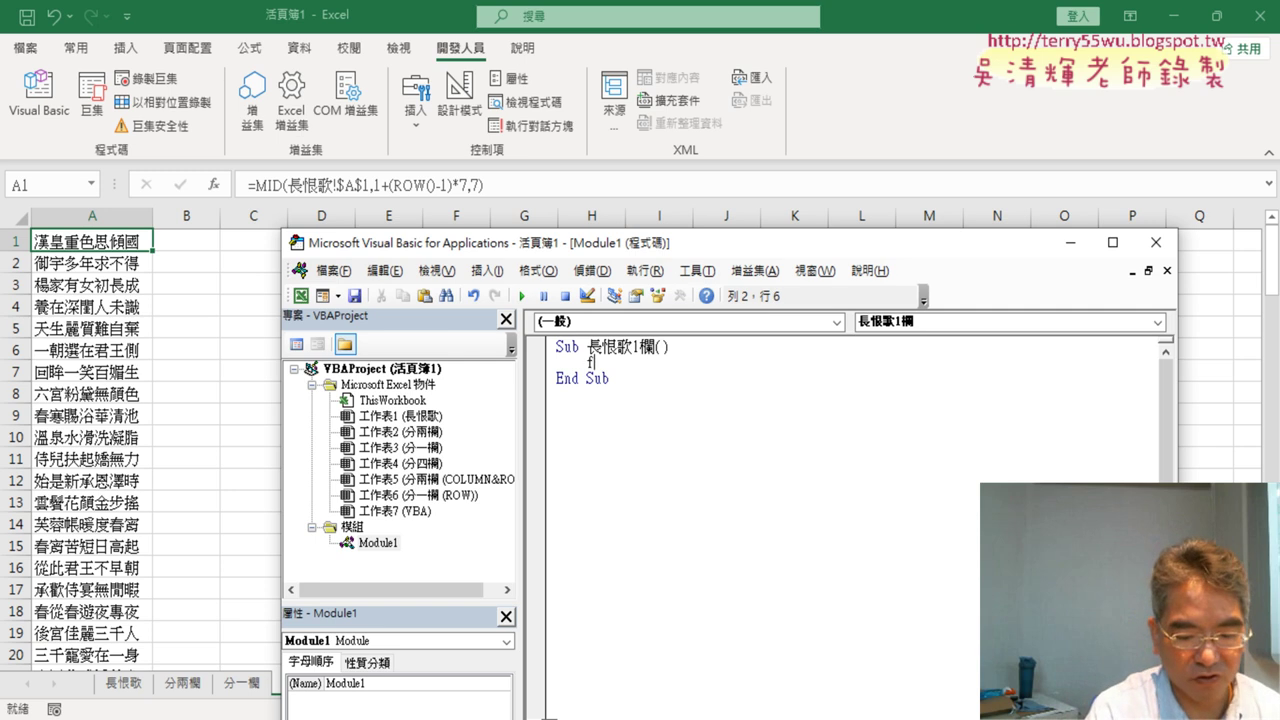
text(i)
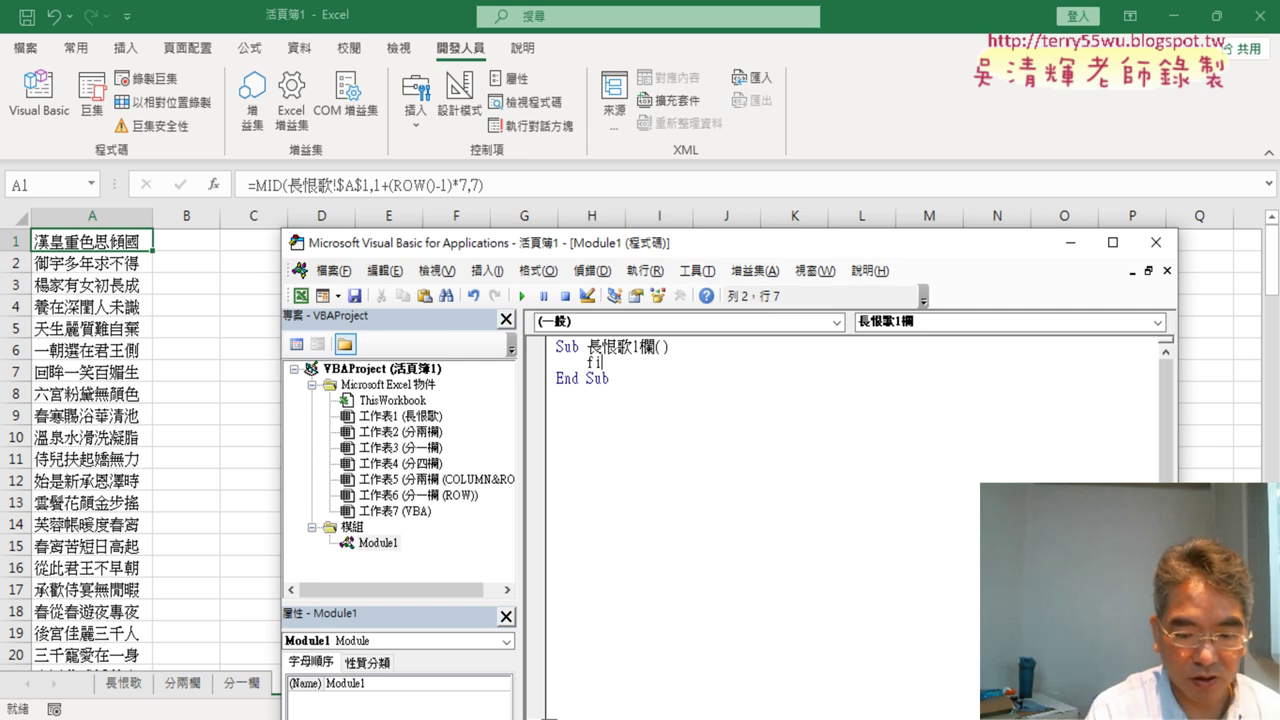
key(BackSpace)
text(or )
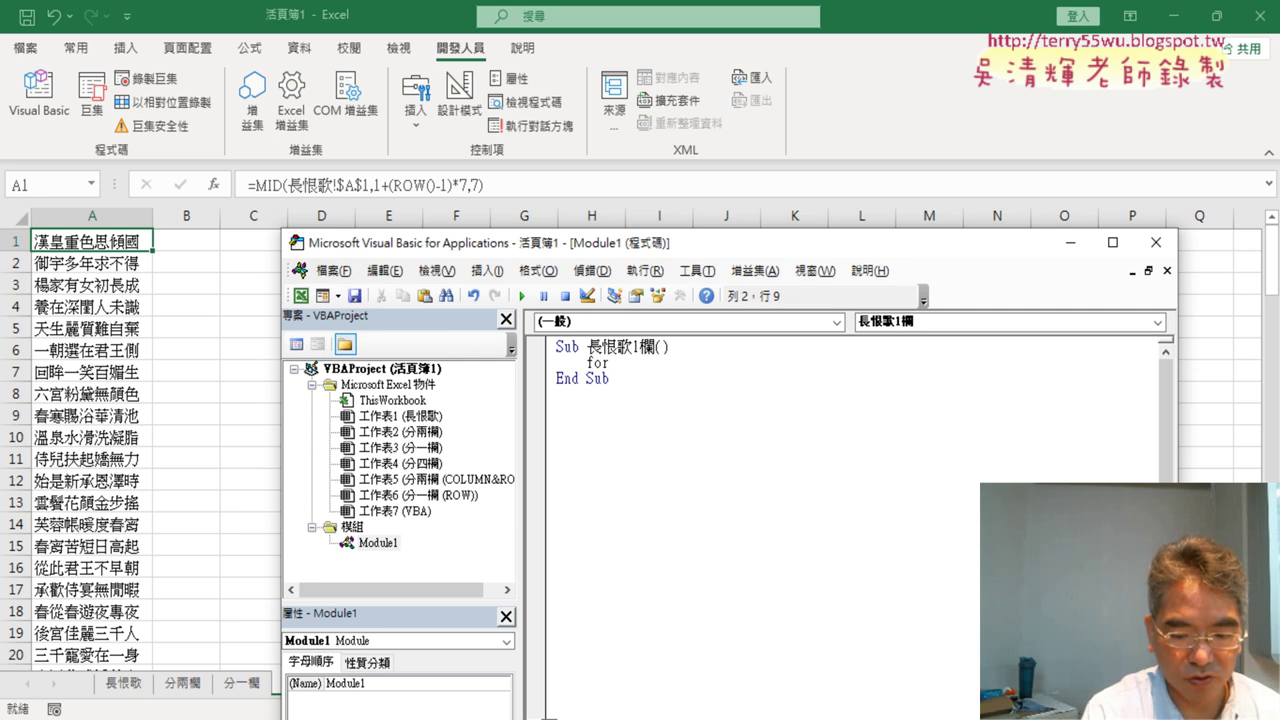
text(i=)
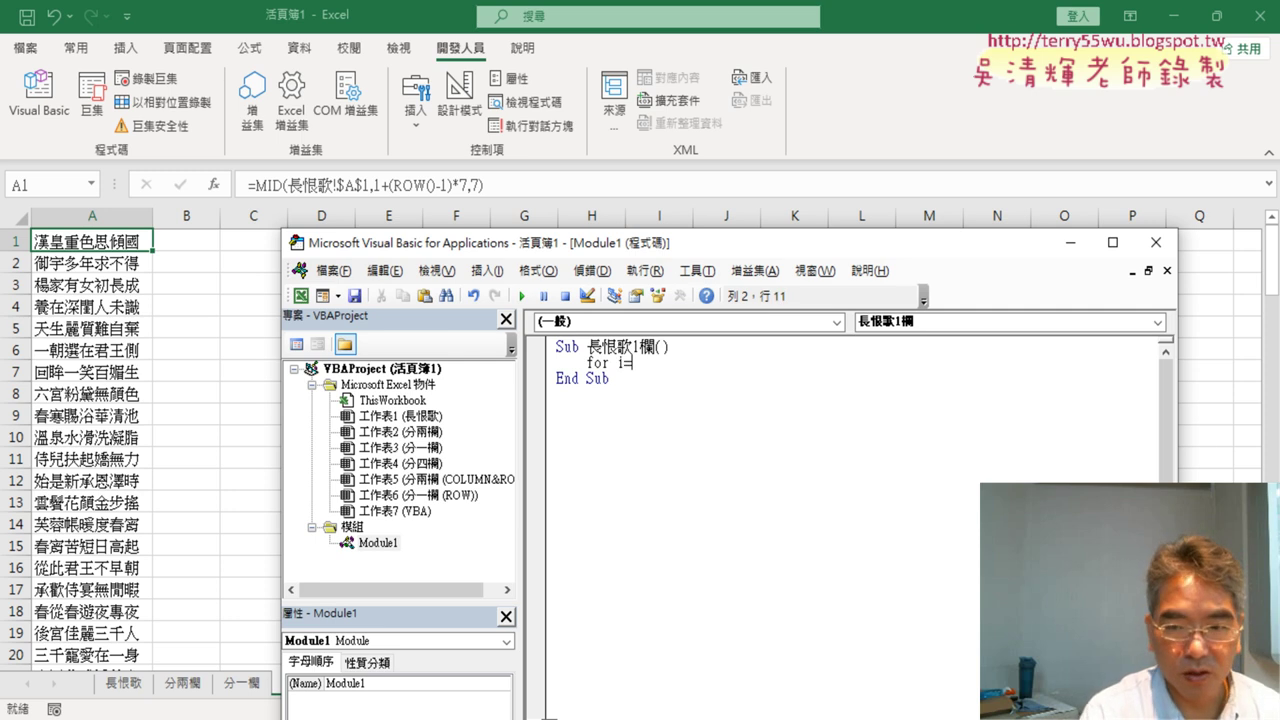
text(1 )
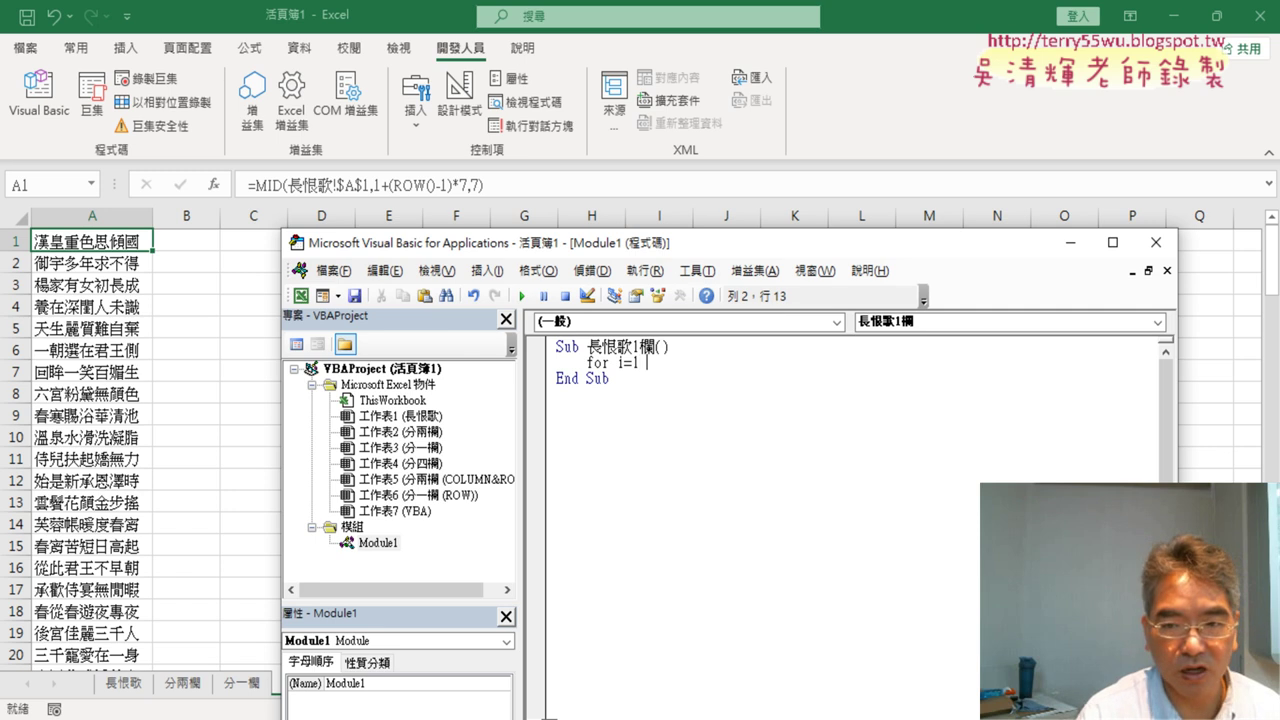
text(to )
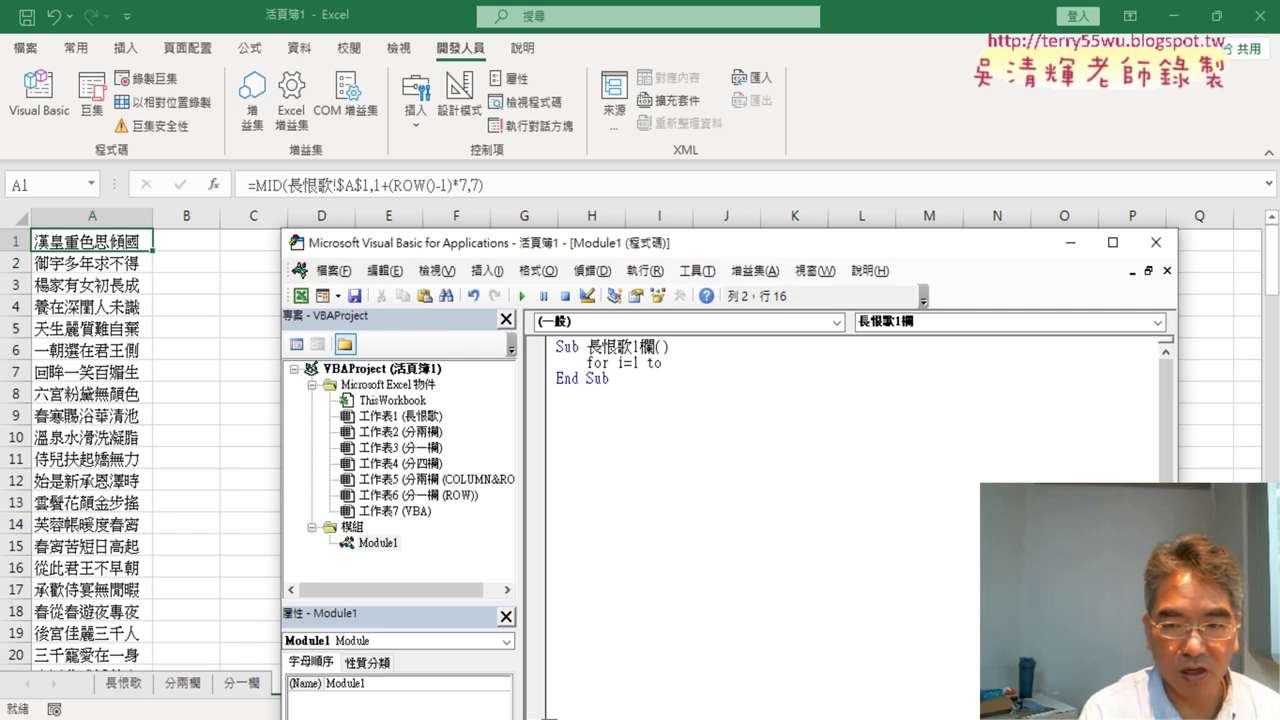
text(120)
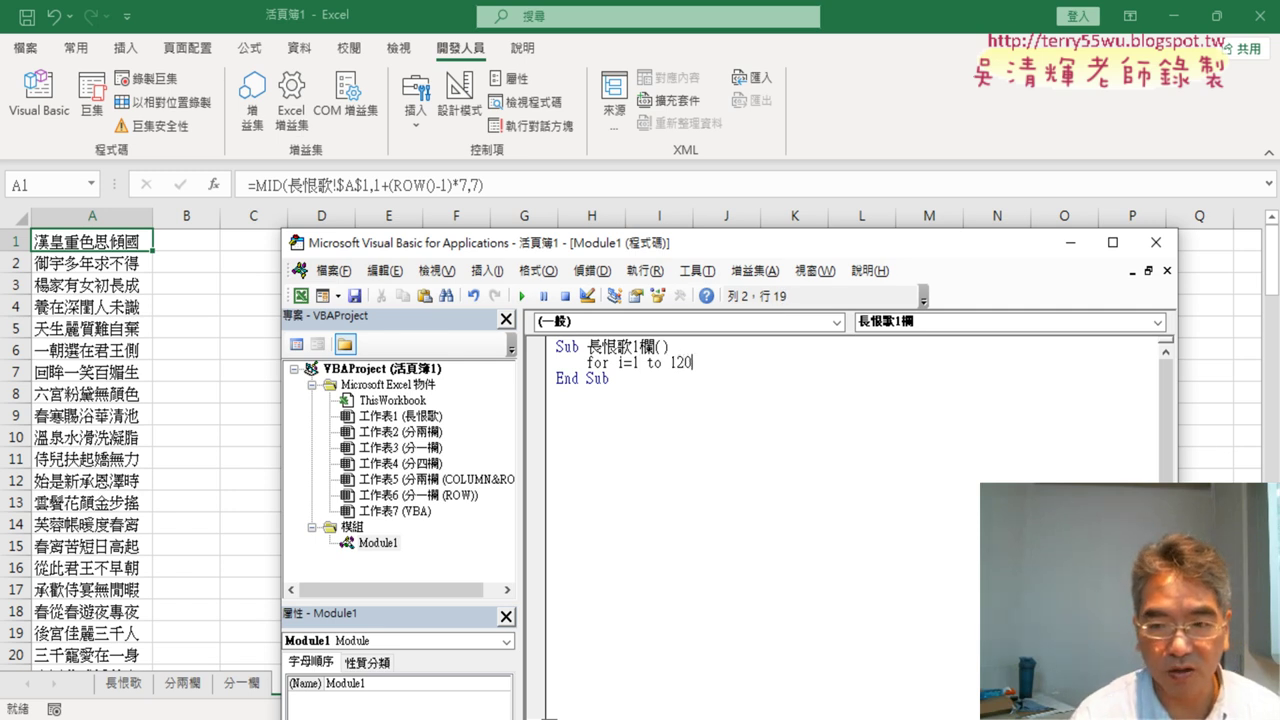
key(Return)
key(Return)
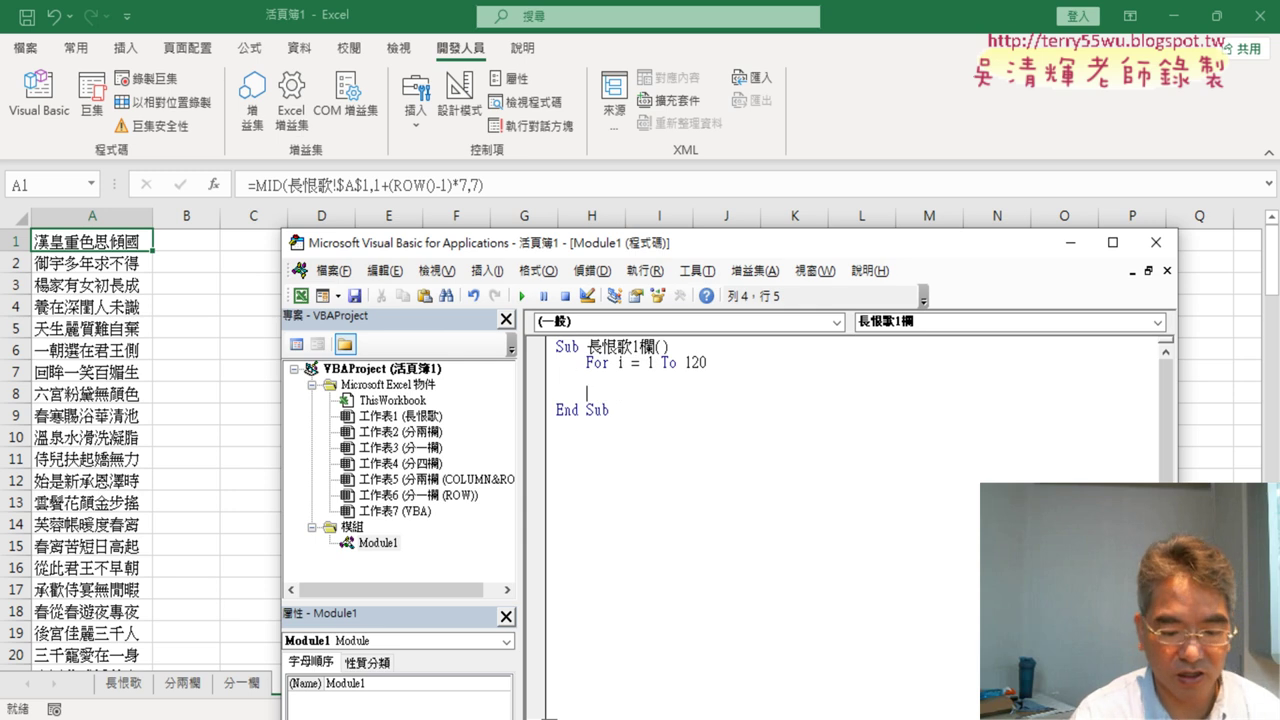
text(next)
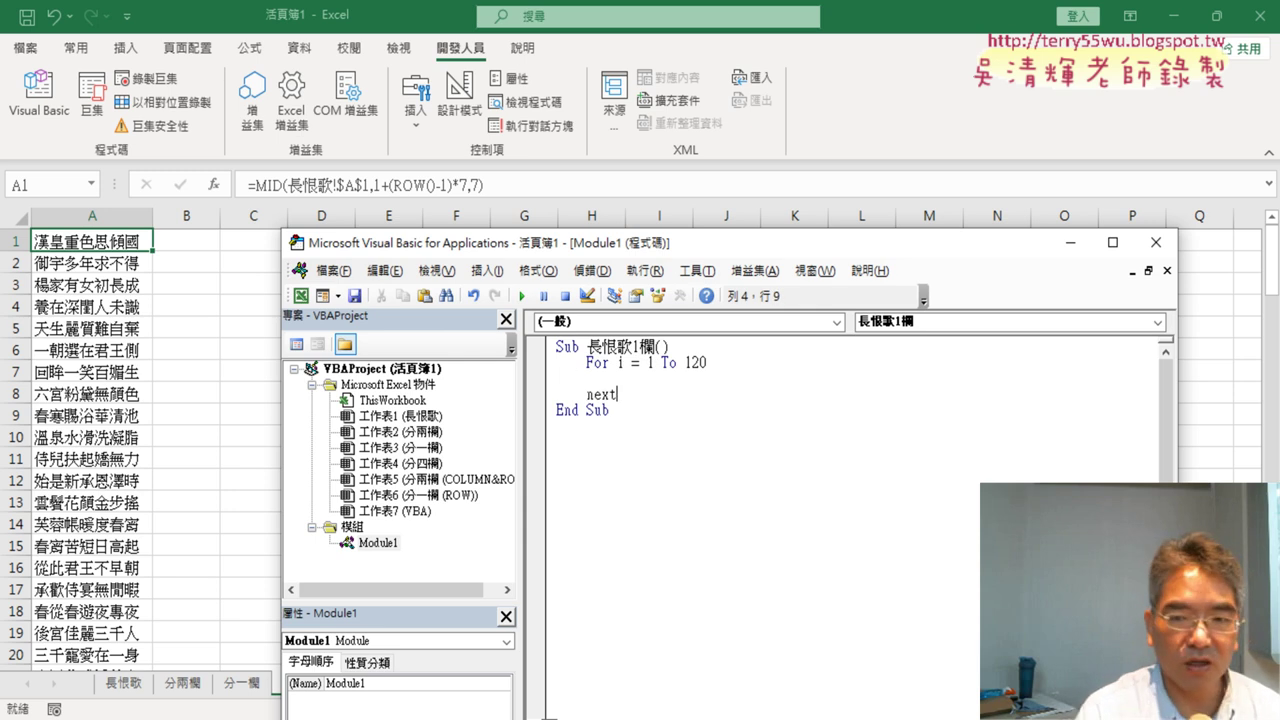
key(Up)
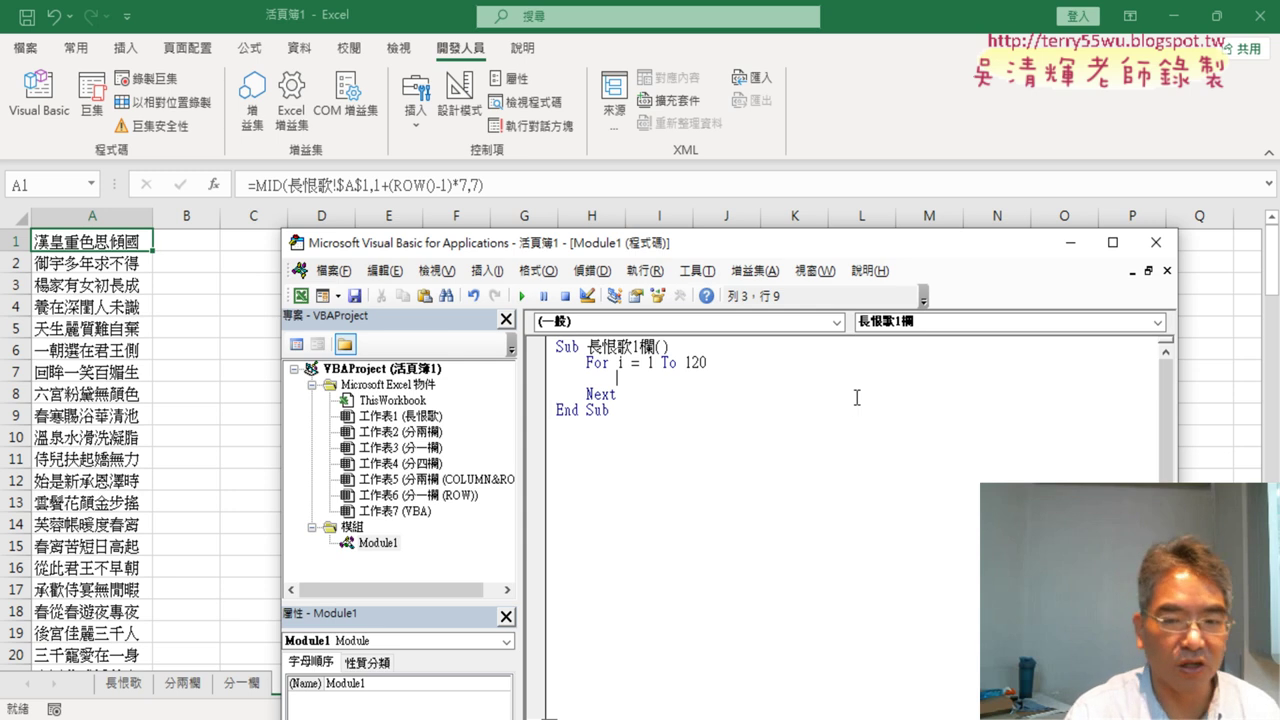
Step: Start the loop line with Cells(i,"B") as its target, changing column A to B
text(cell)
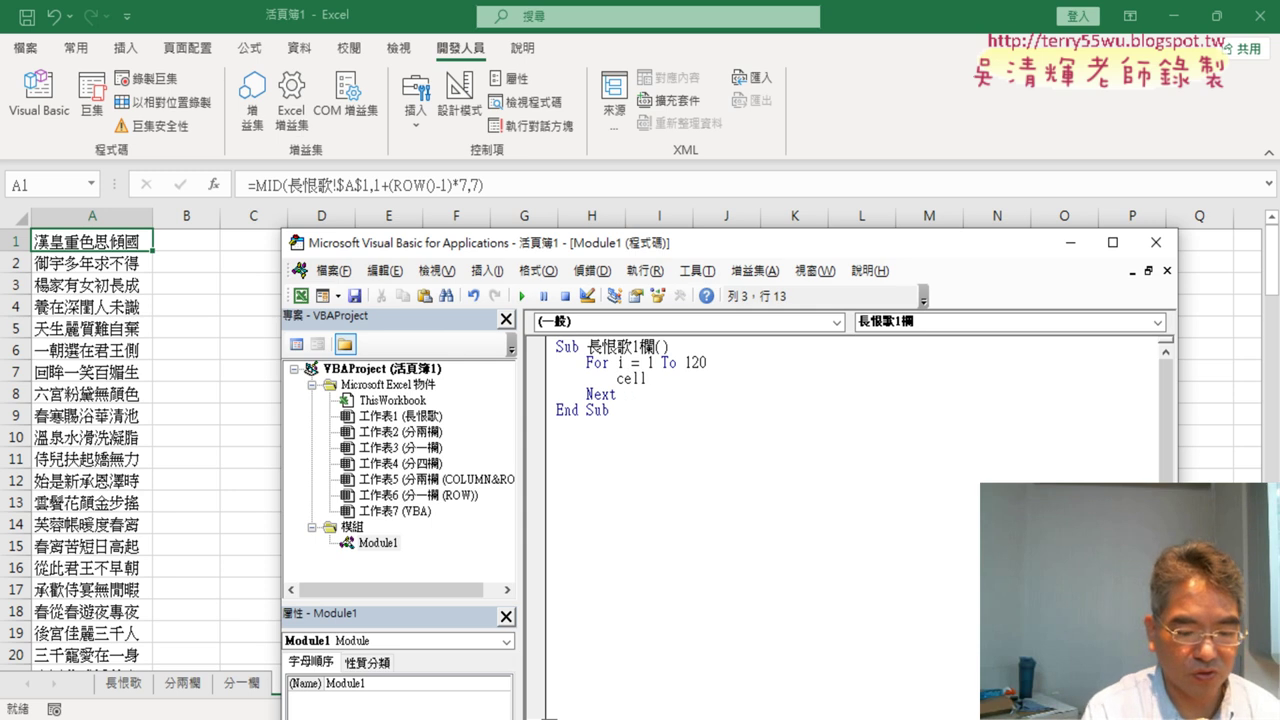
text(s()
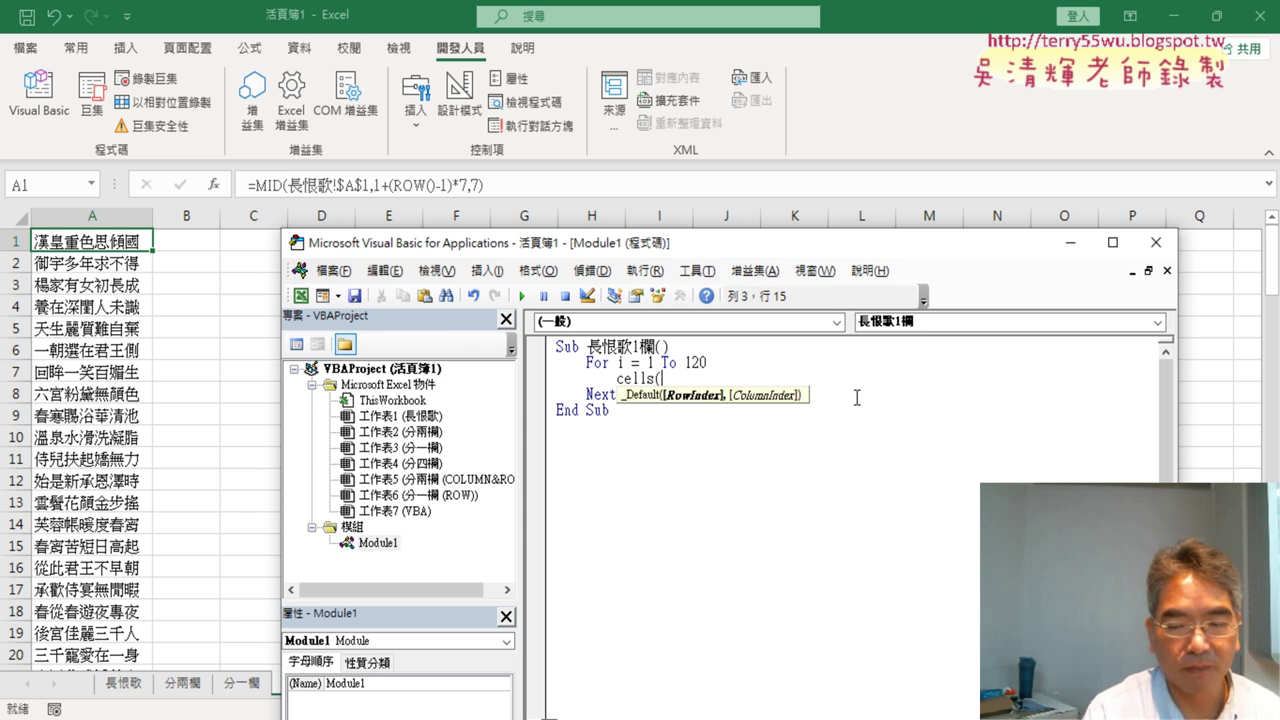
text(i)
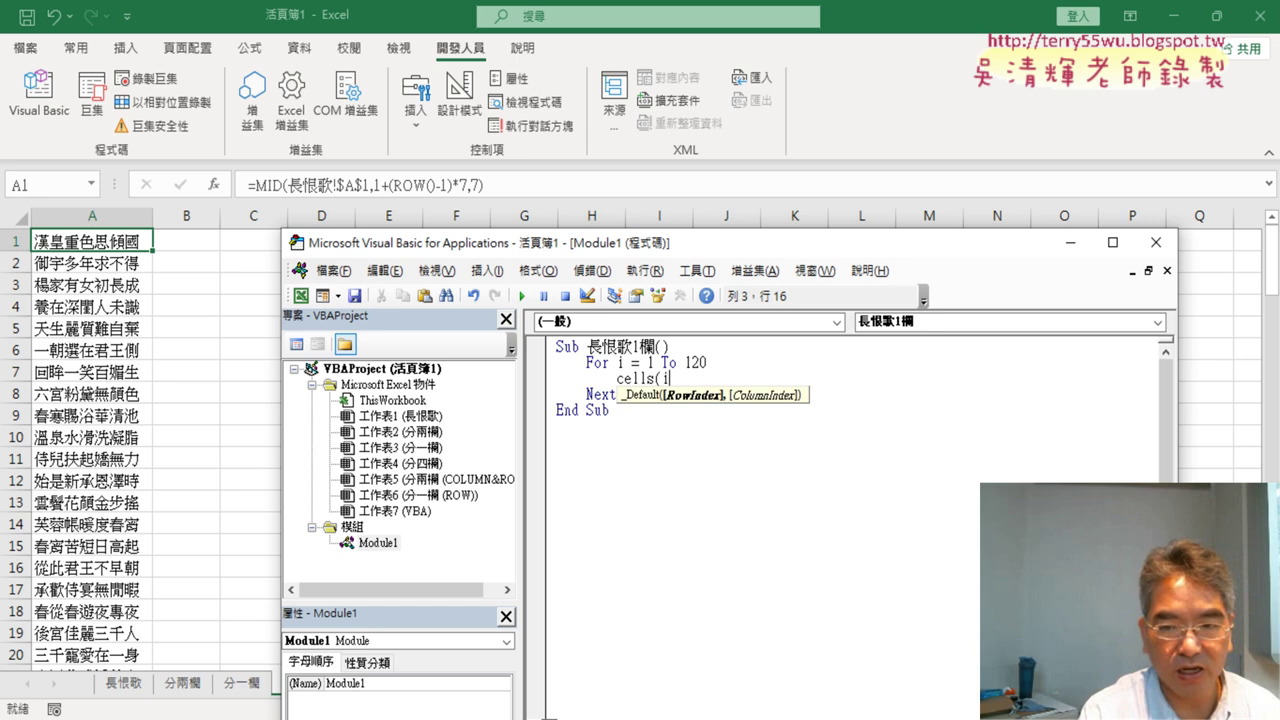
text(,")
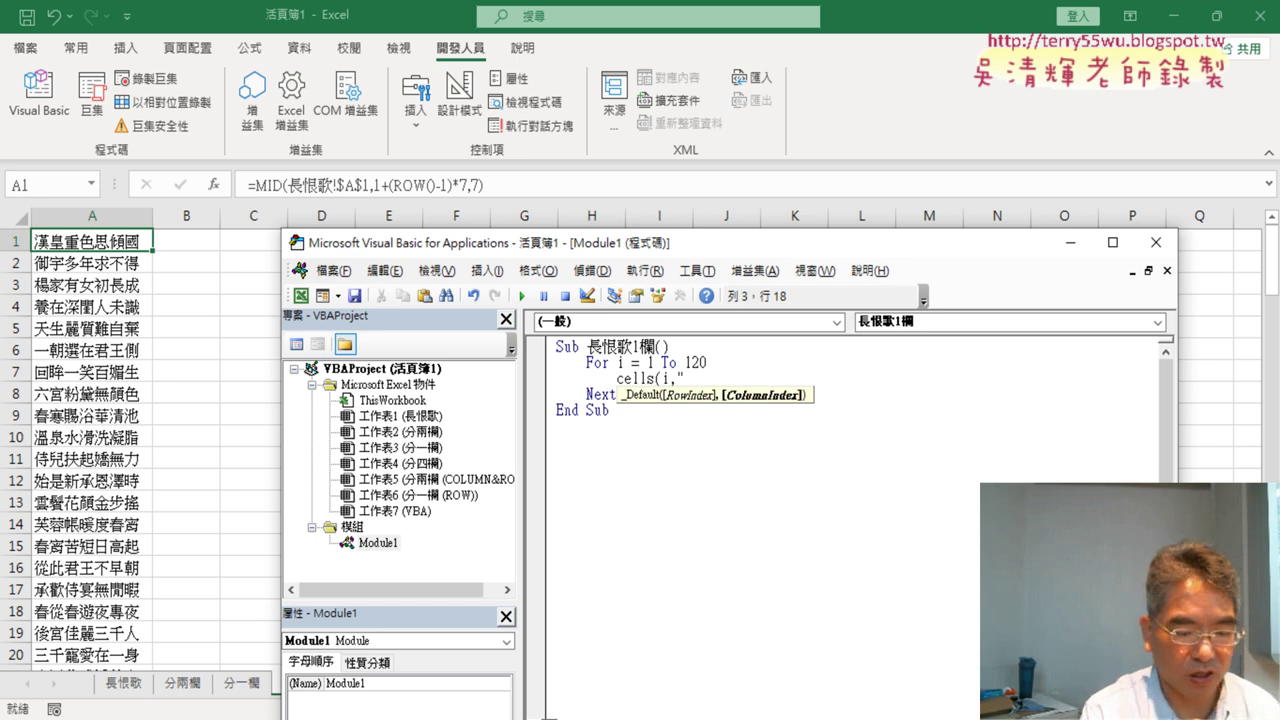
text(A")
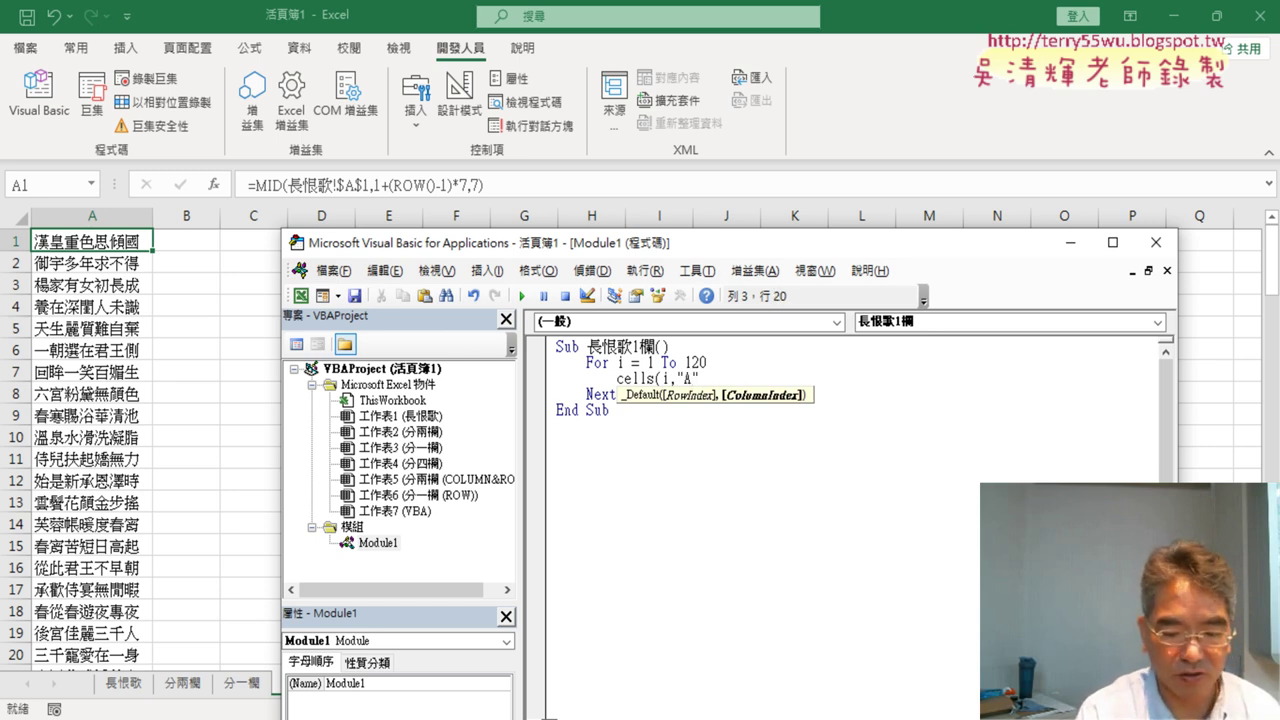
text())
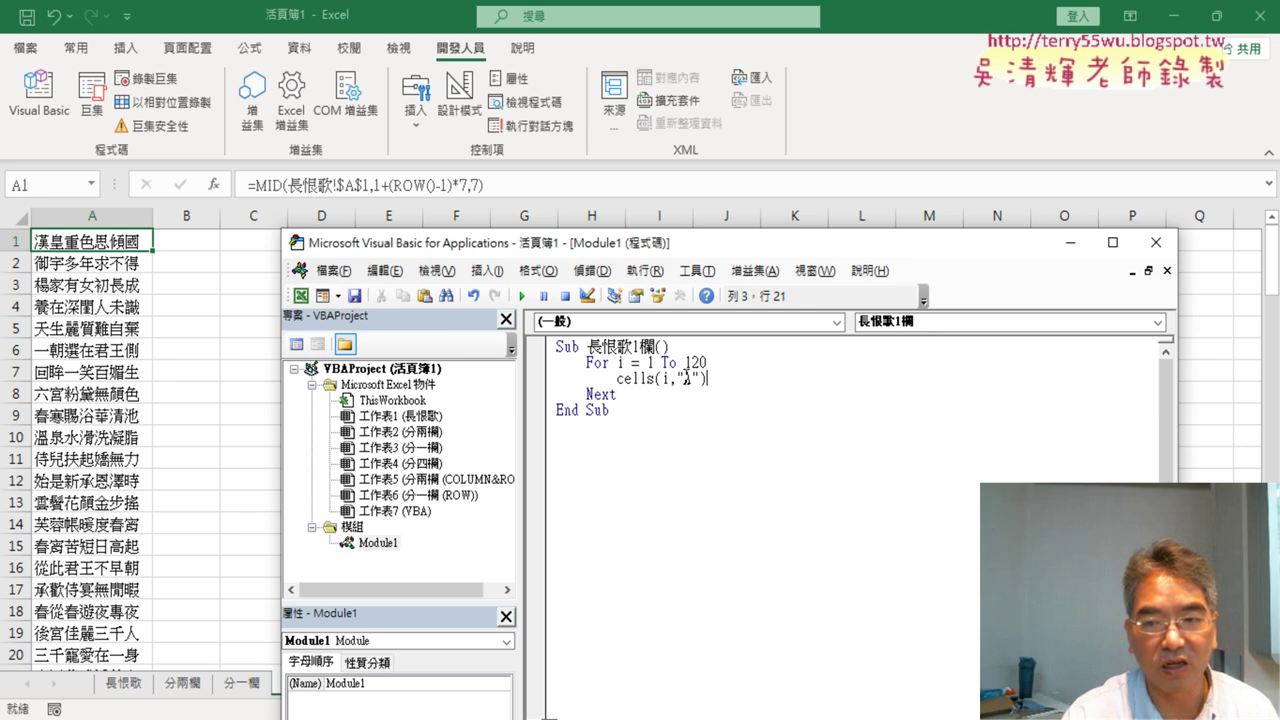
double_click(687, 378)
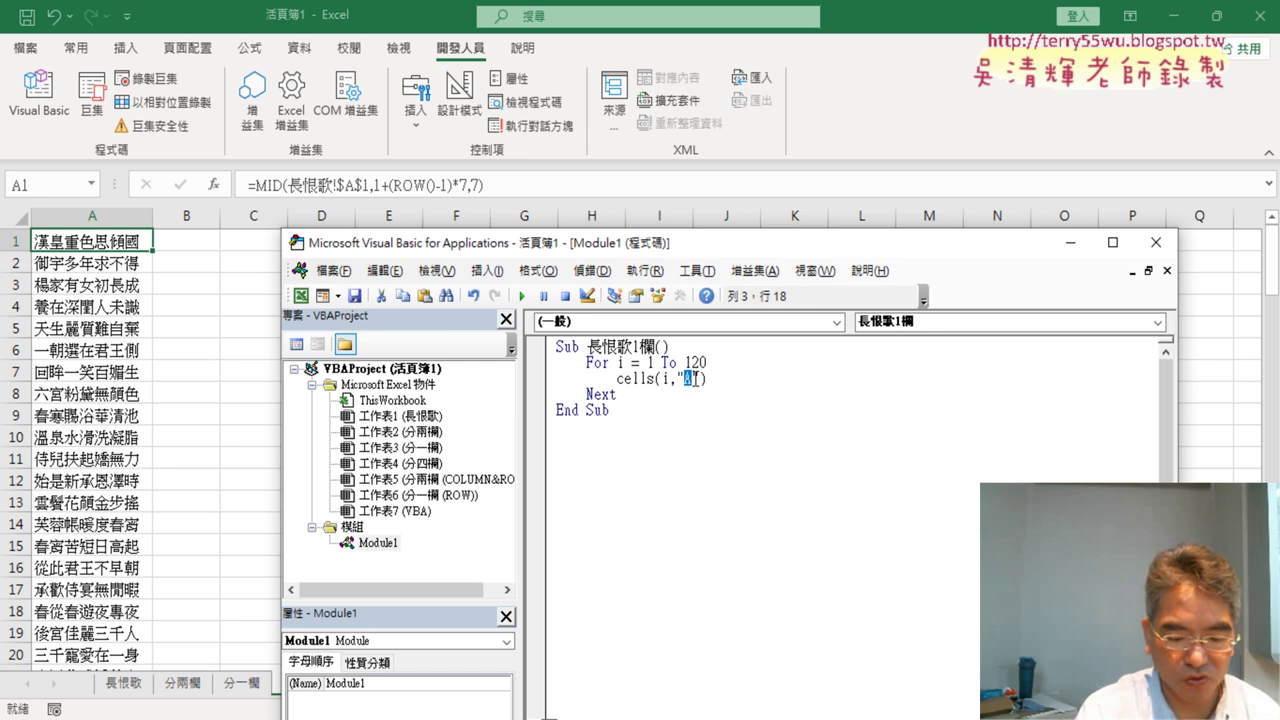
text(B)
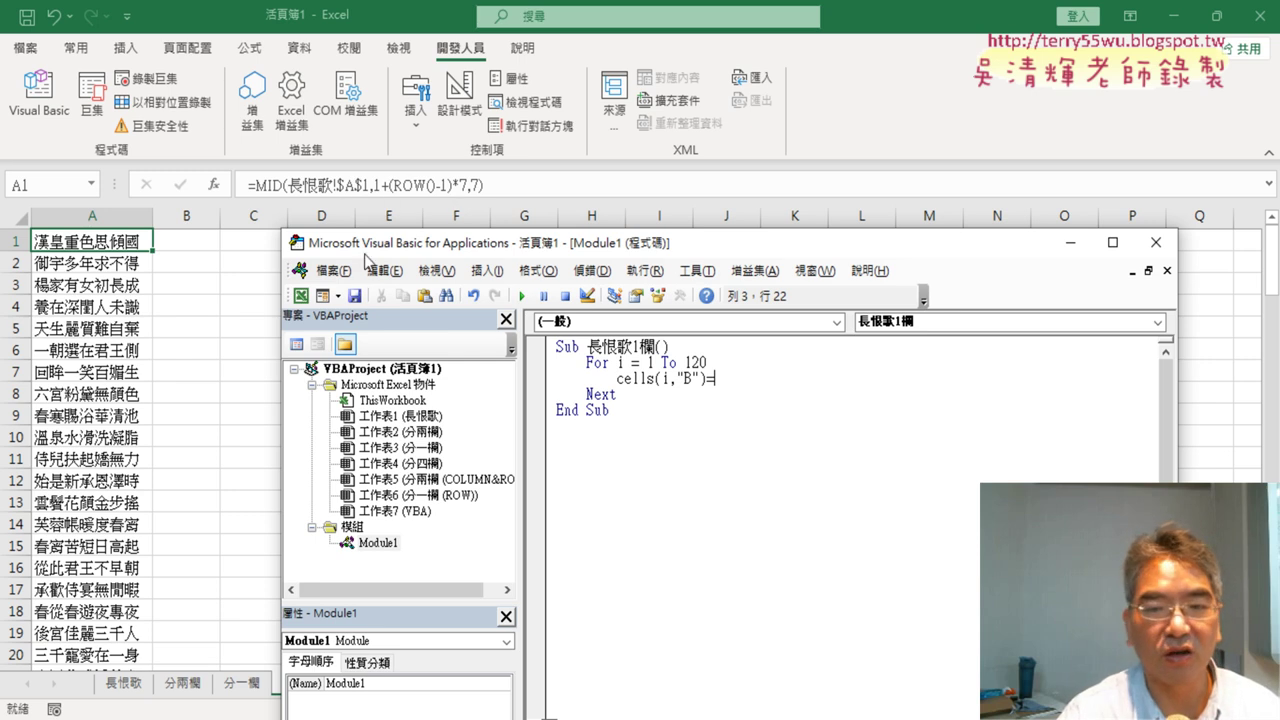
Step: Begin the Mid call with Sheets("長恨歌").Range("A1") as its text argument
drag(610, 251, 694, 246)
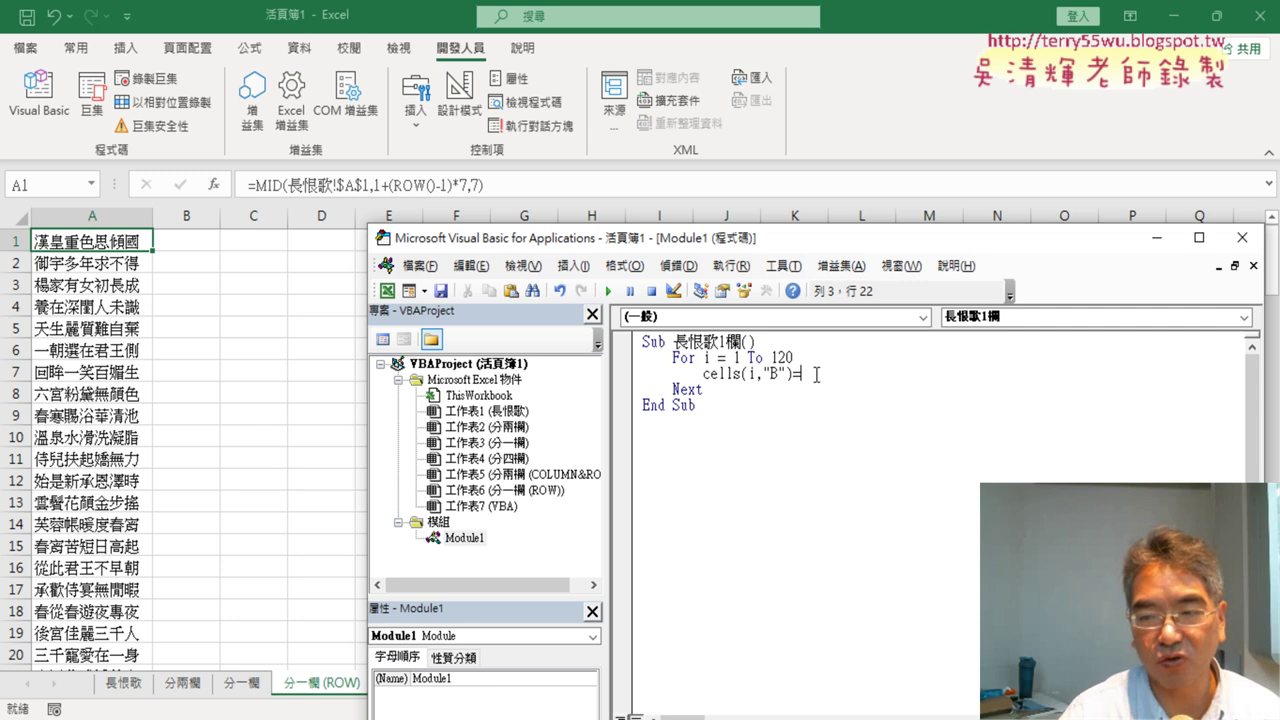
text(m)
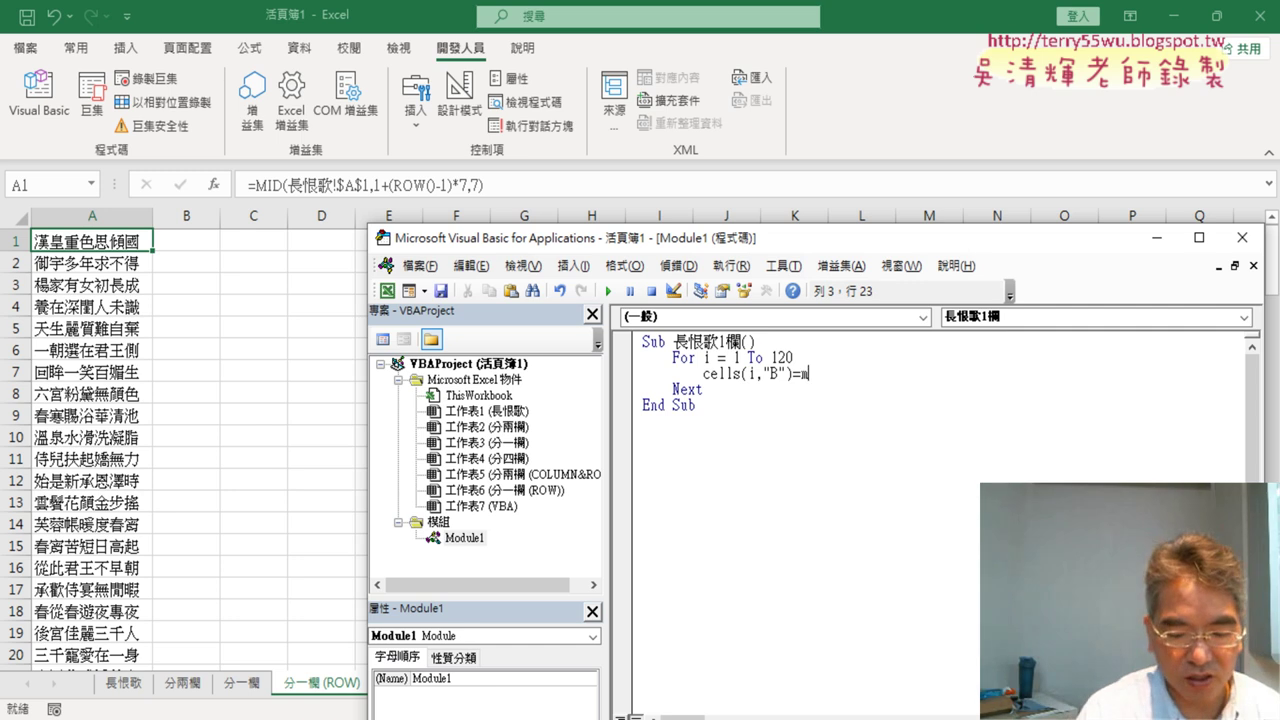
text(id)
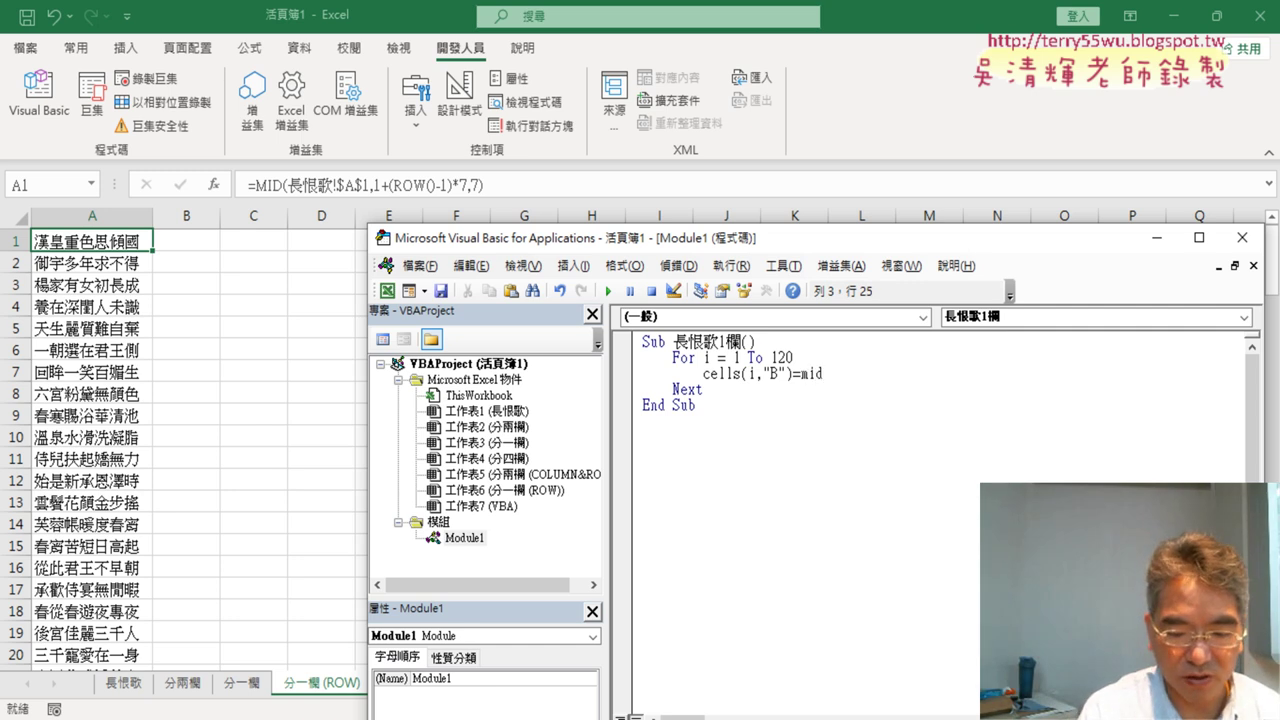
text(()
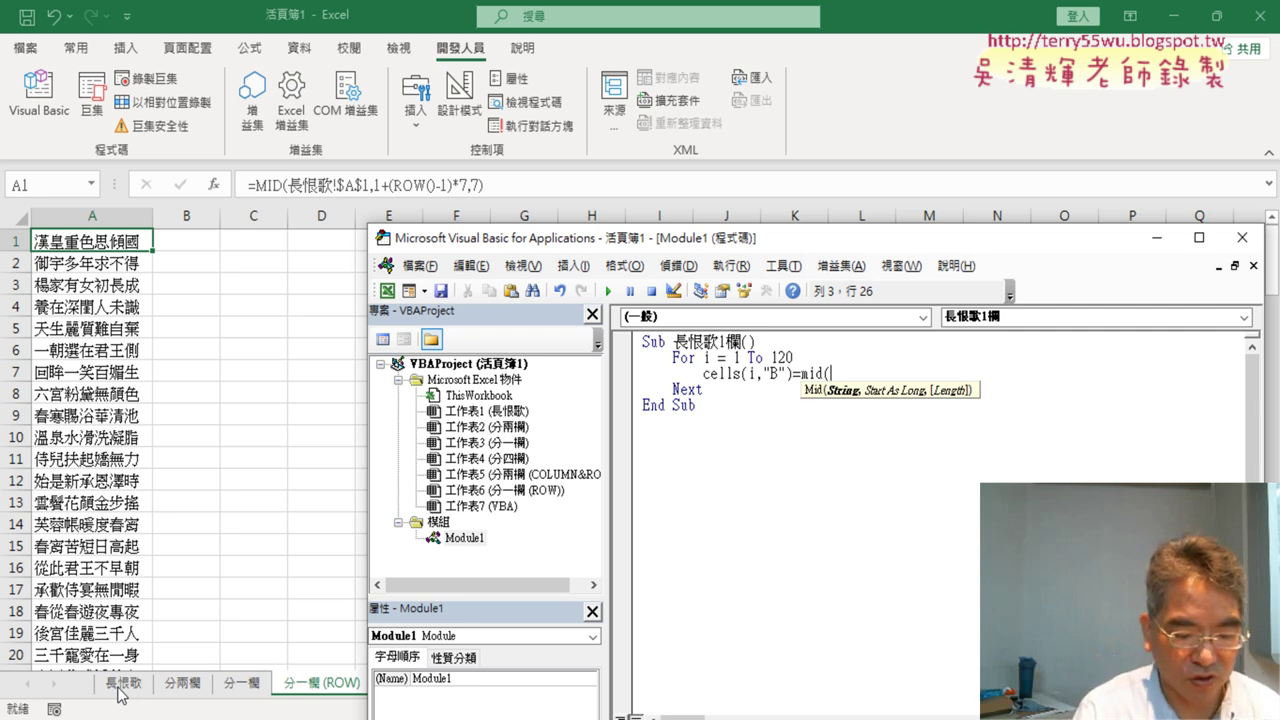
text(she)
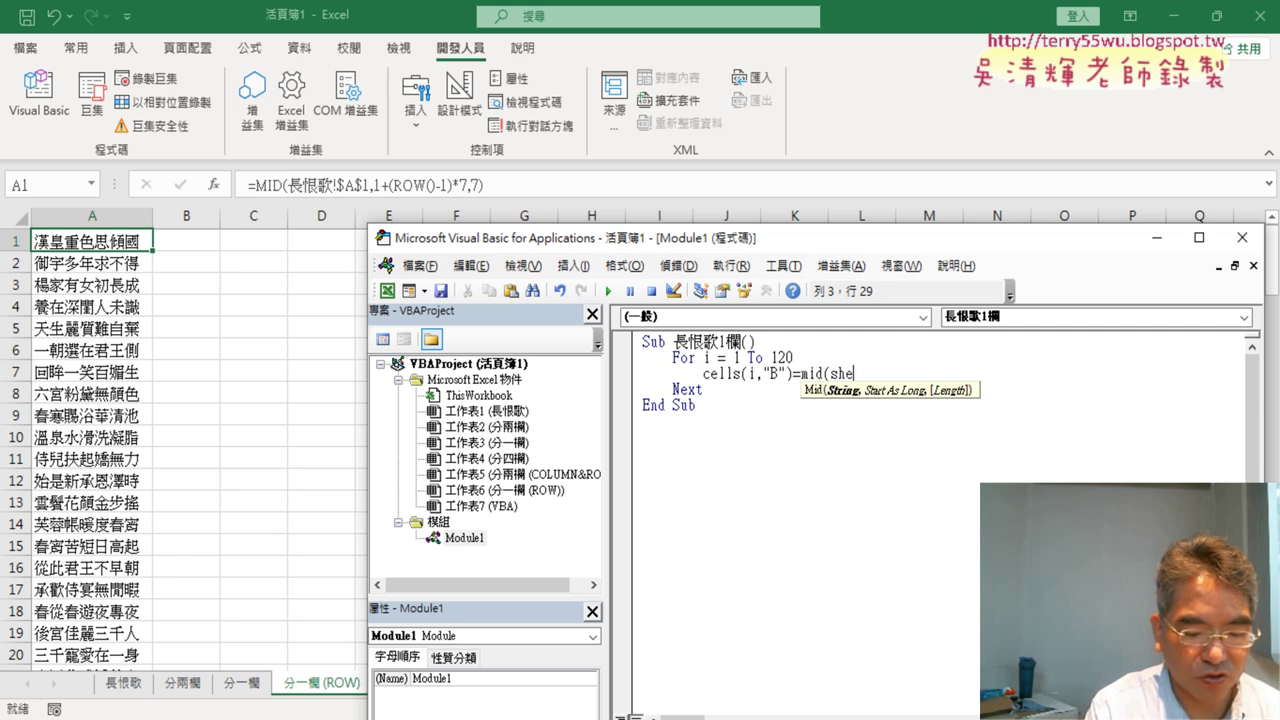
text(ets)
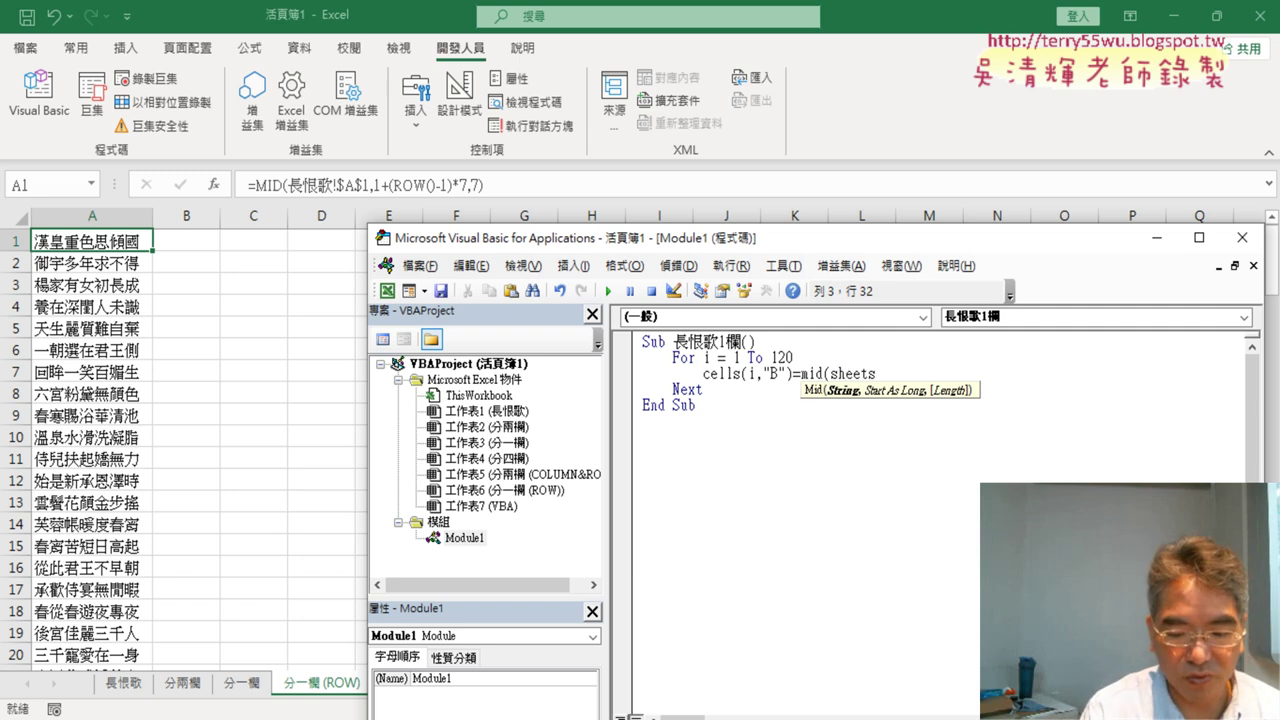
text((")
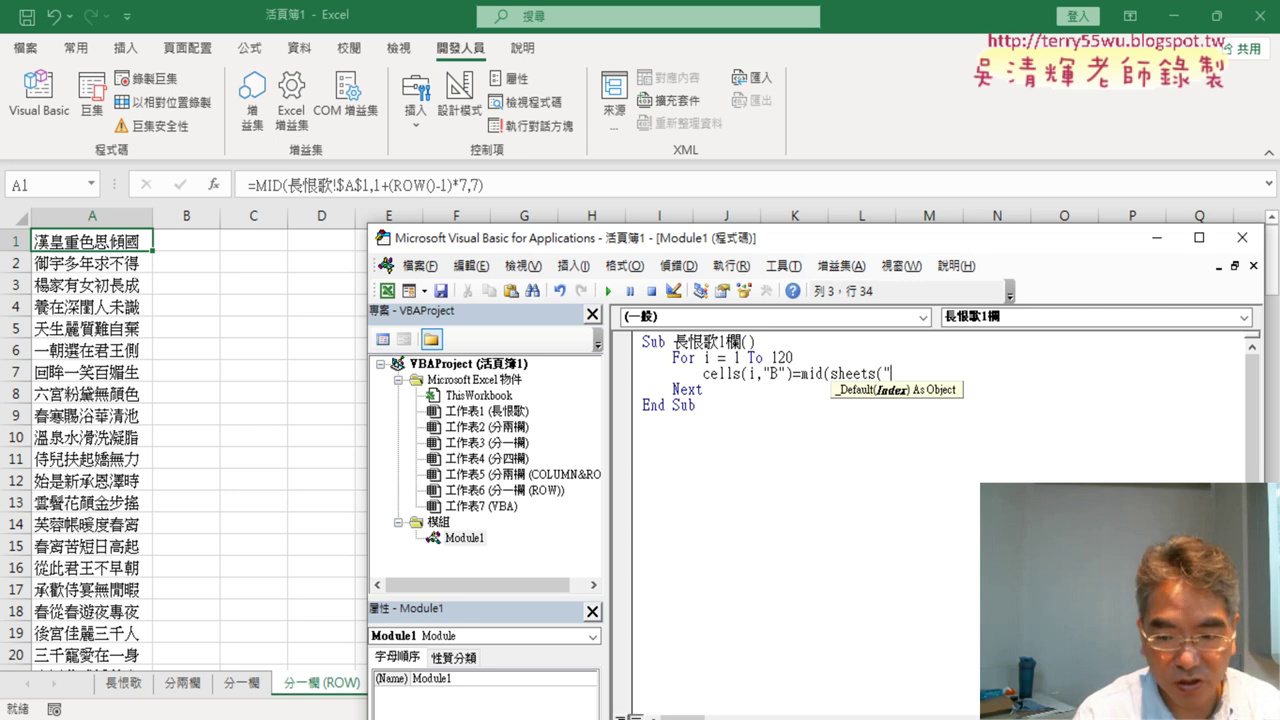
text(長)
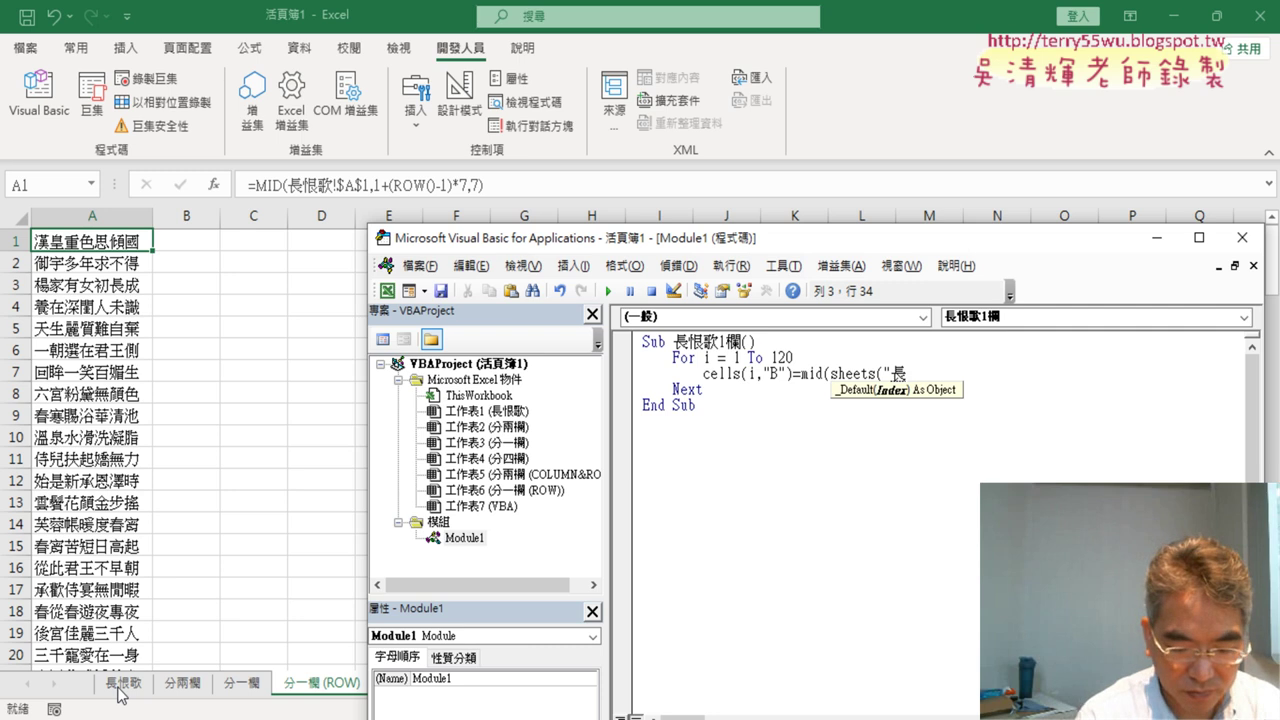
text(ㄏㄣ)
text(恨)
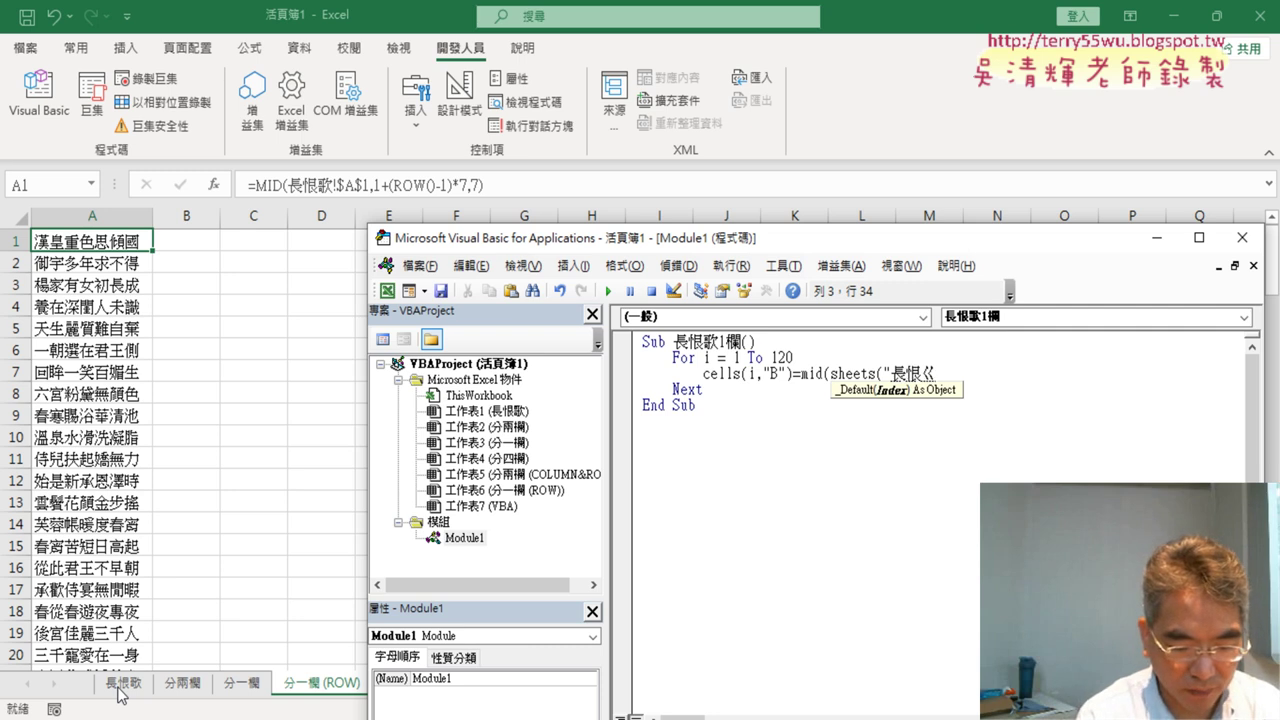
text(歌)
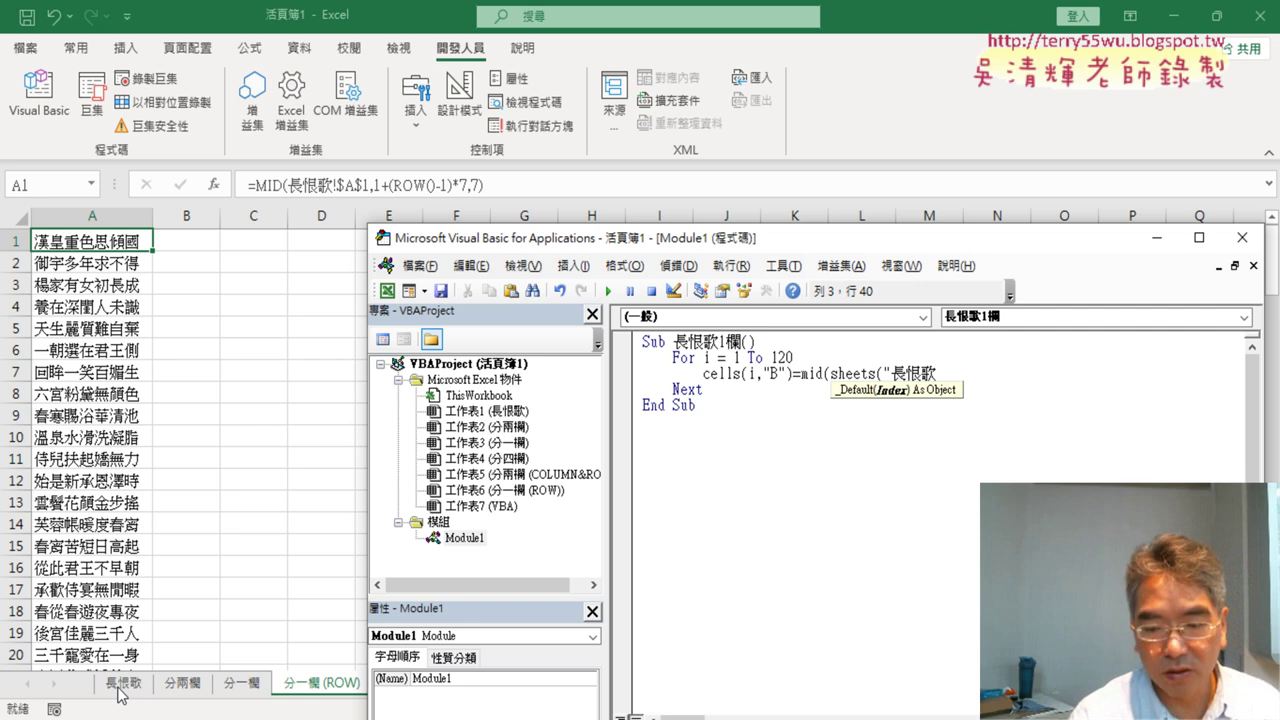
text("))
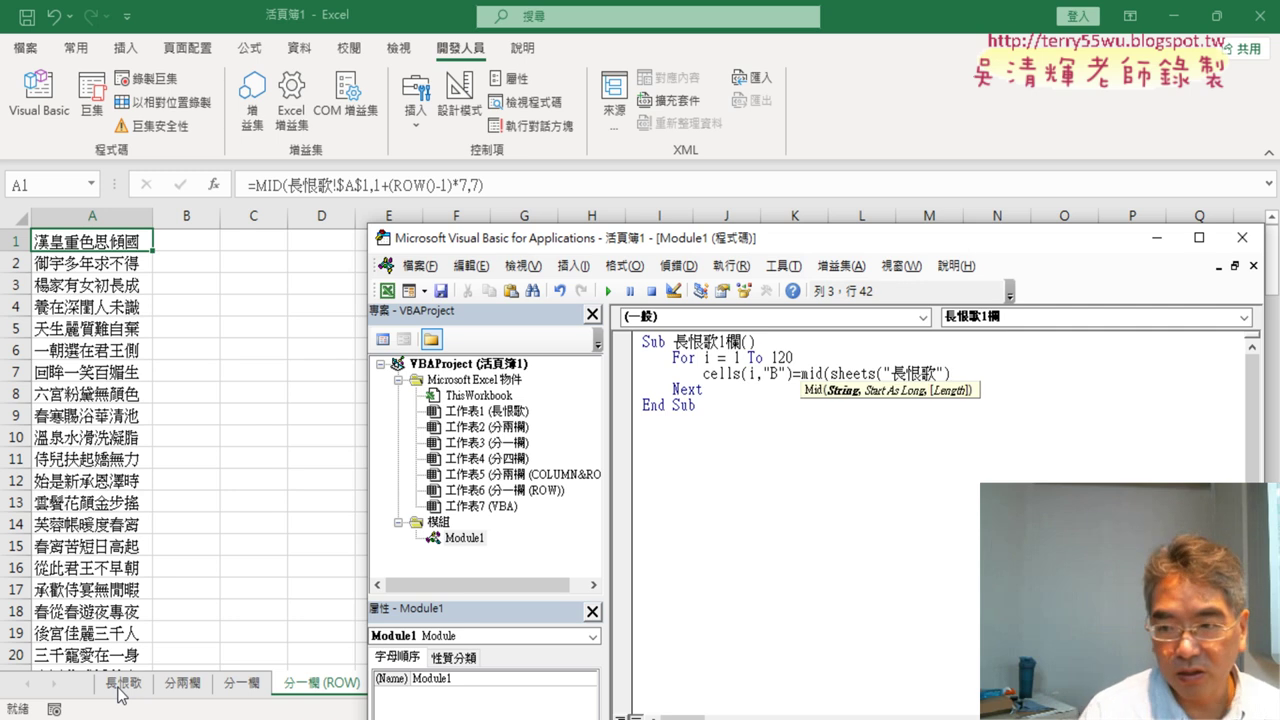
text(.)
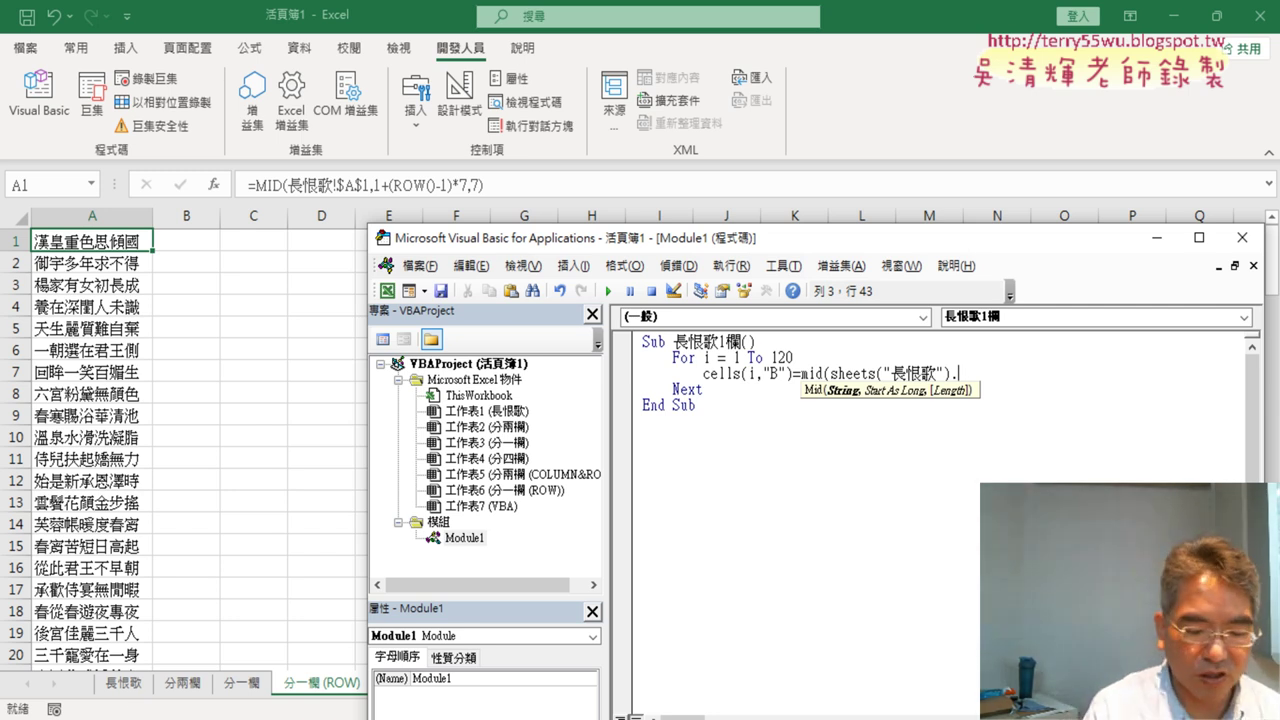
text(Y)
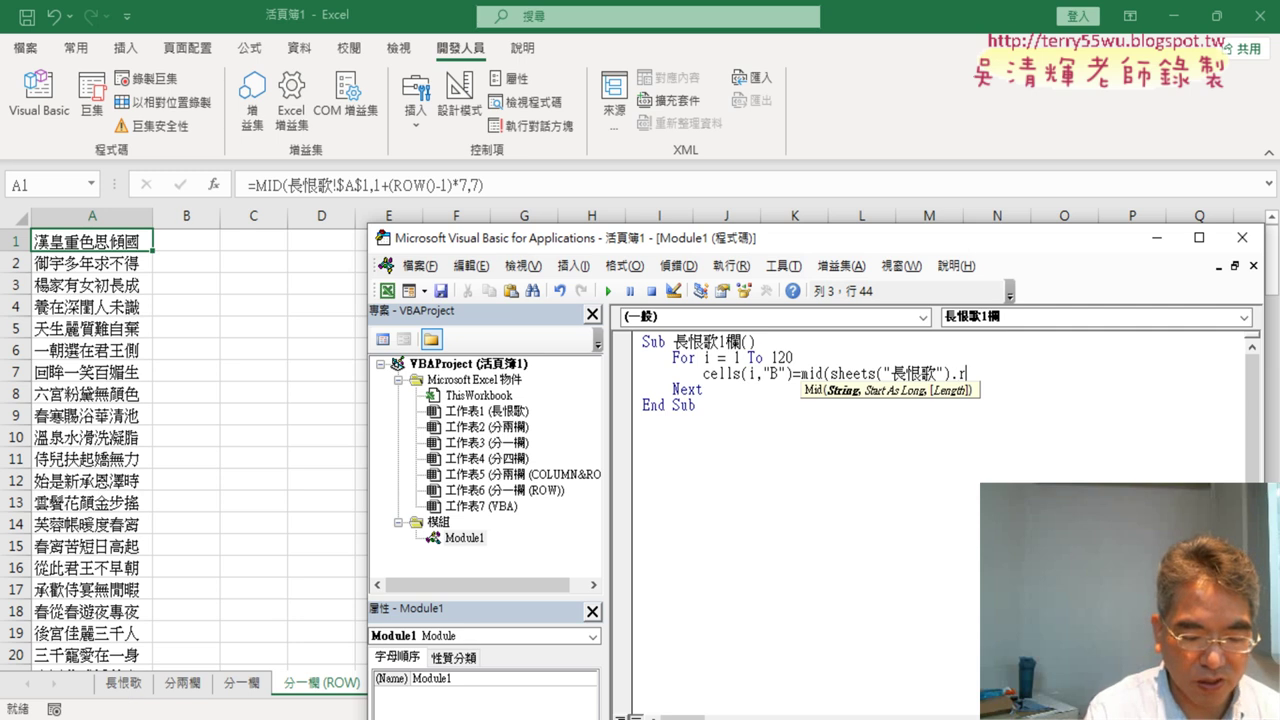
key(BackSpace)
text(range)
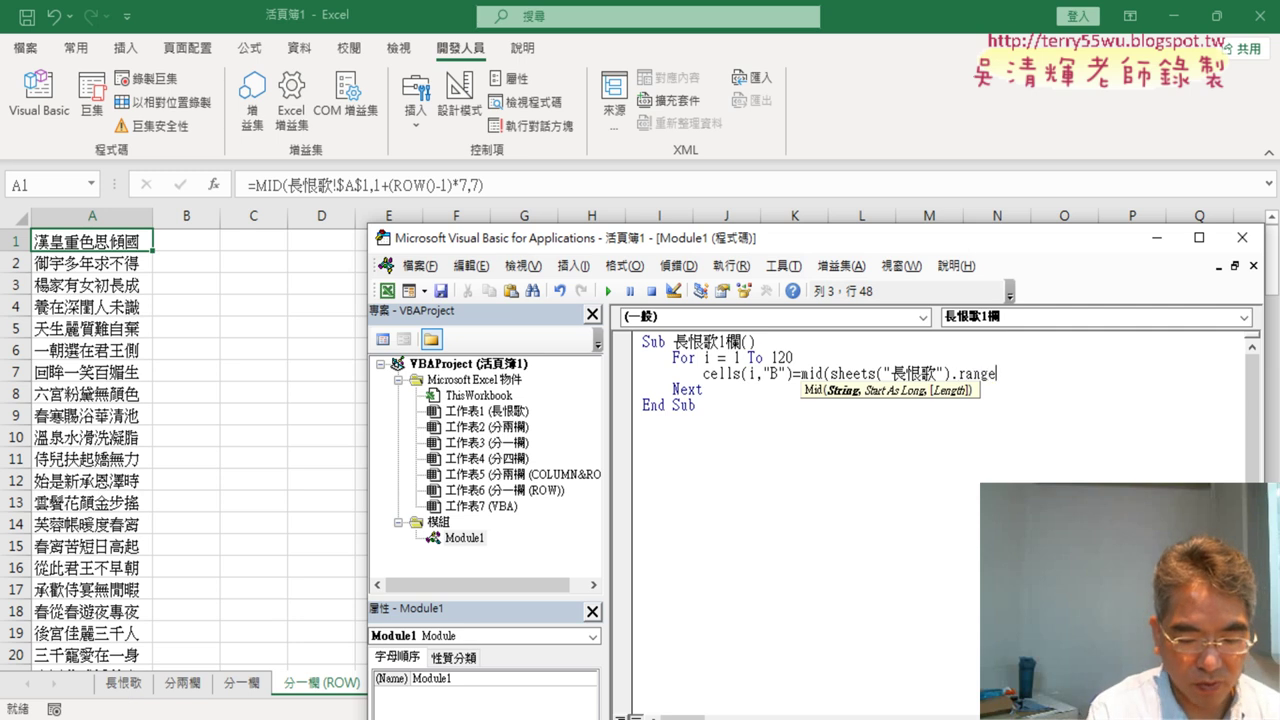
text(()
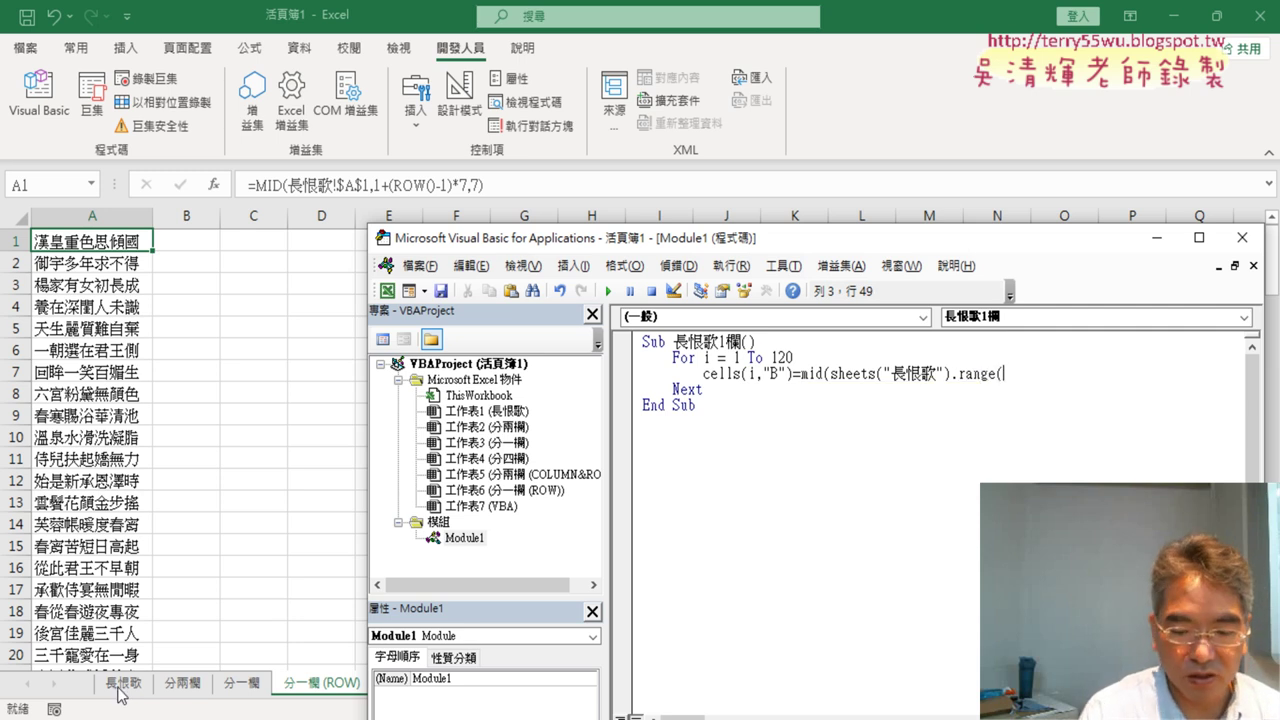
text("A)
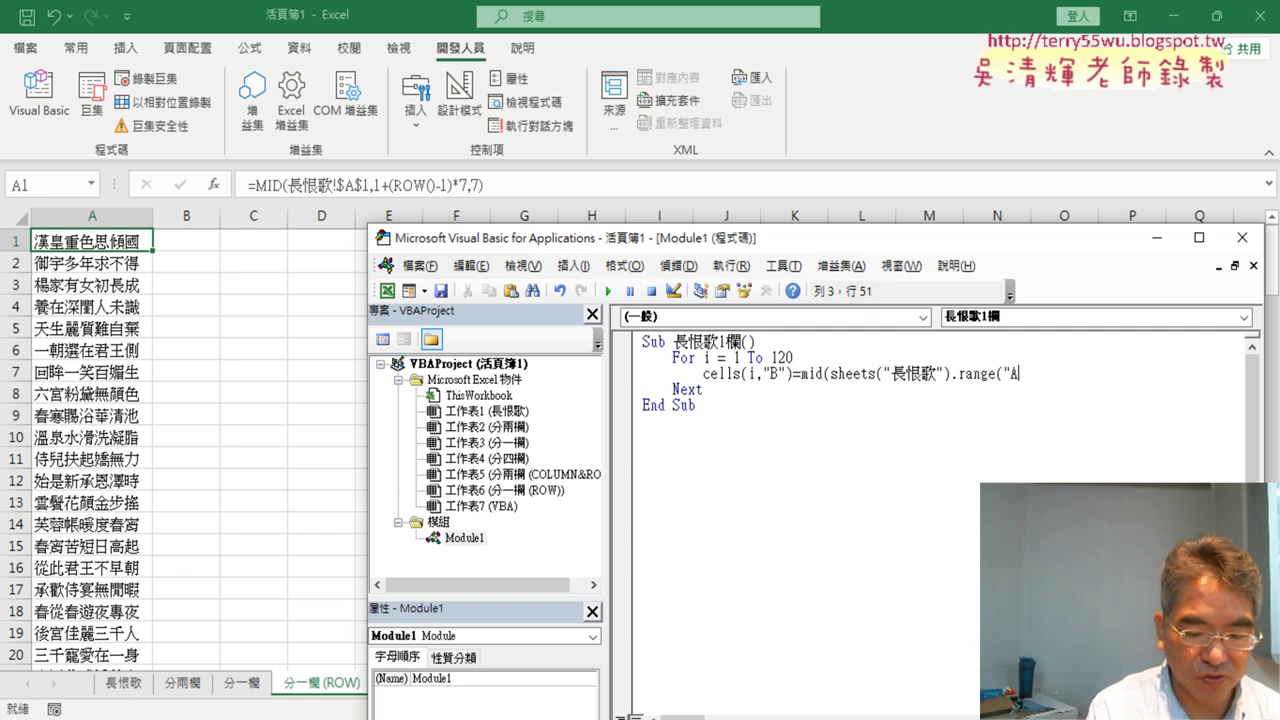
text(1")
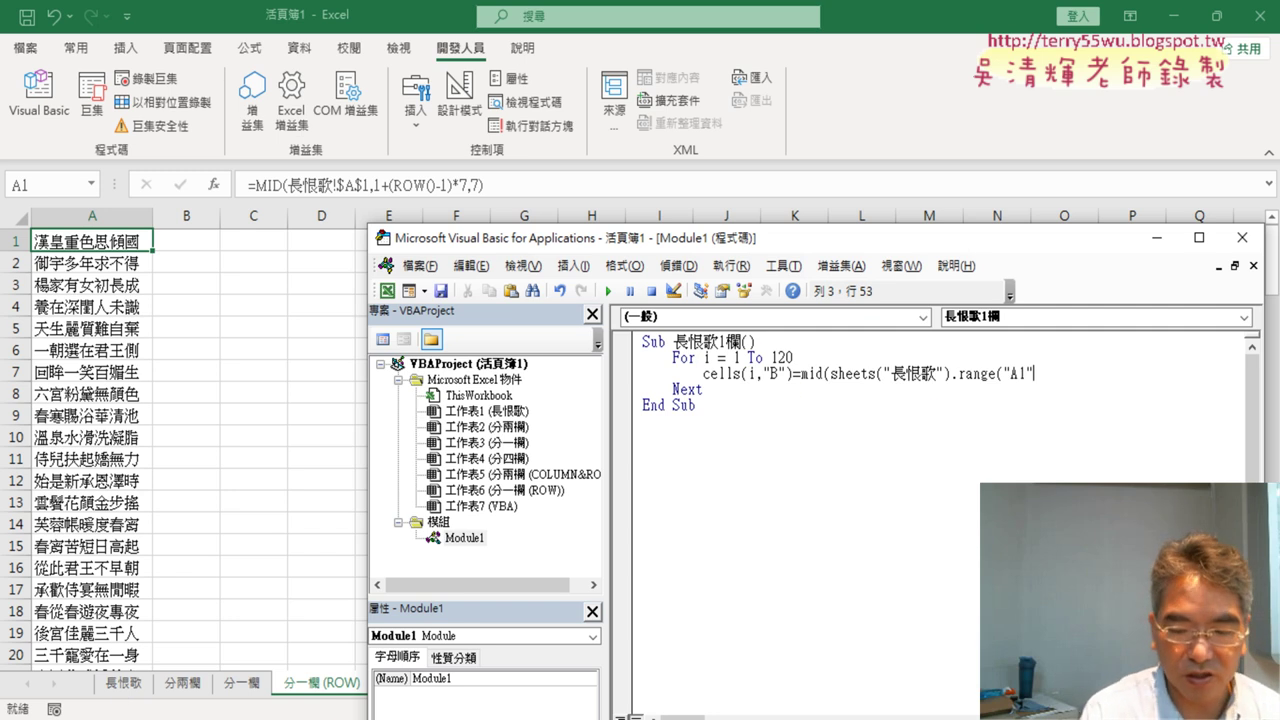
text())
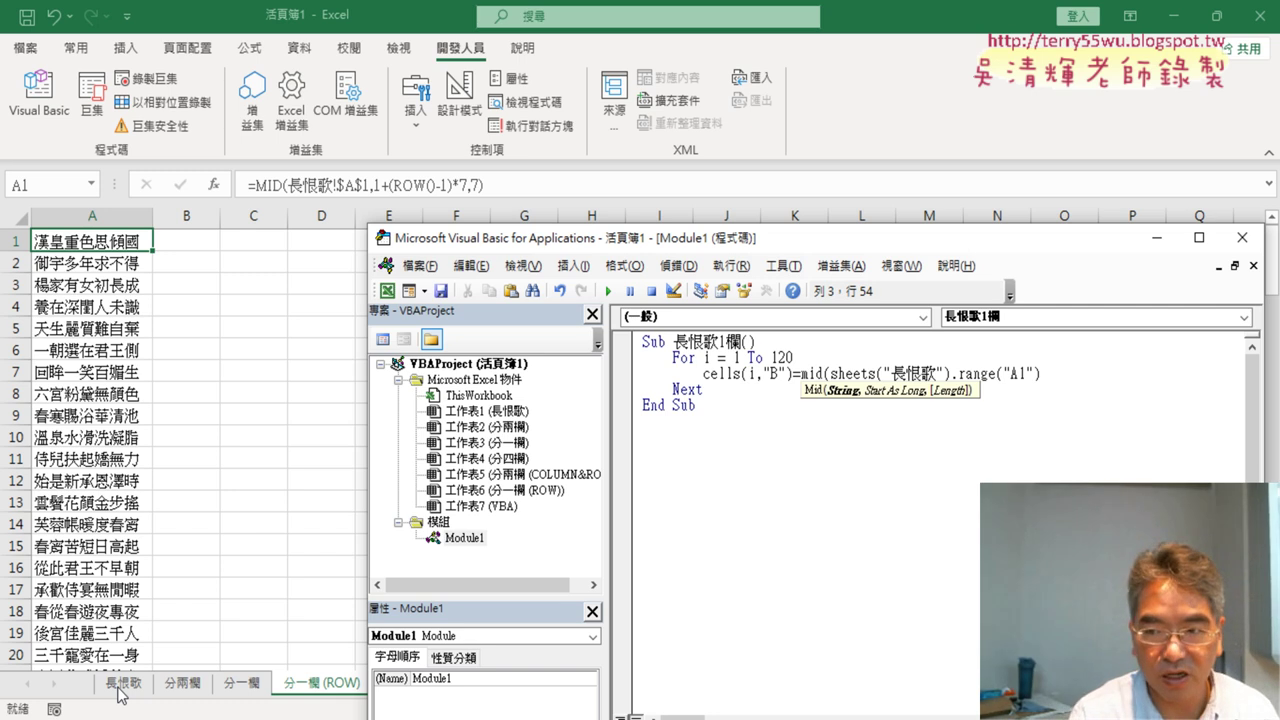
text(,)
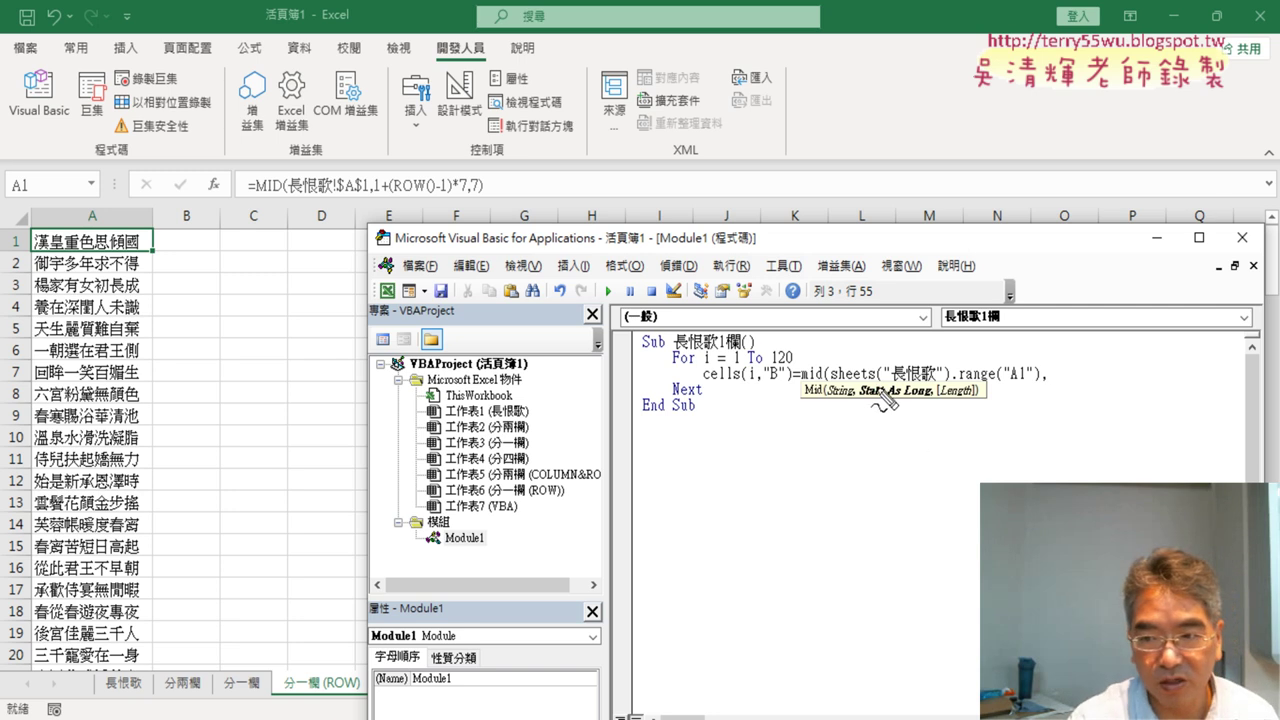
drag(884, 400, 162, 680)
drag(1004, 381, 1023, 381)
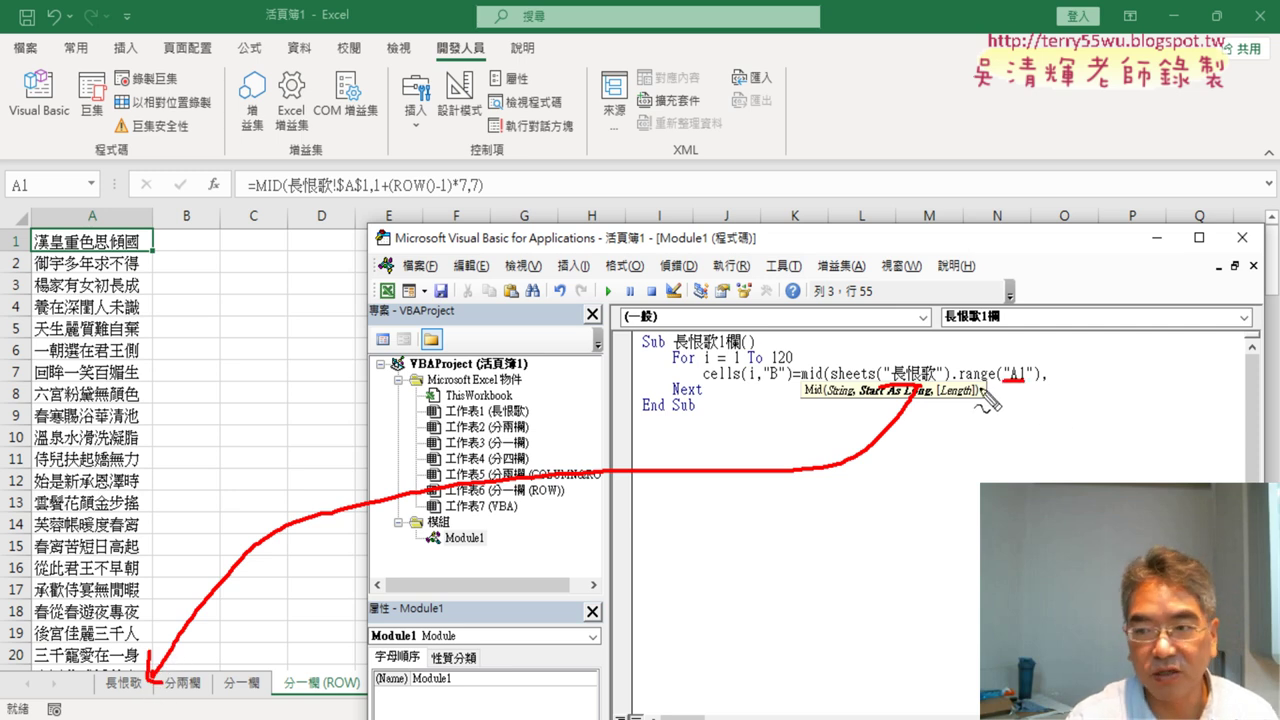
key(Escape)
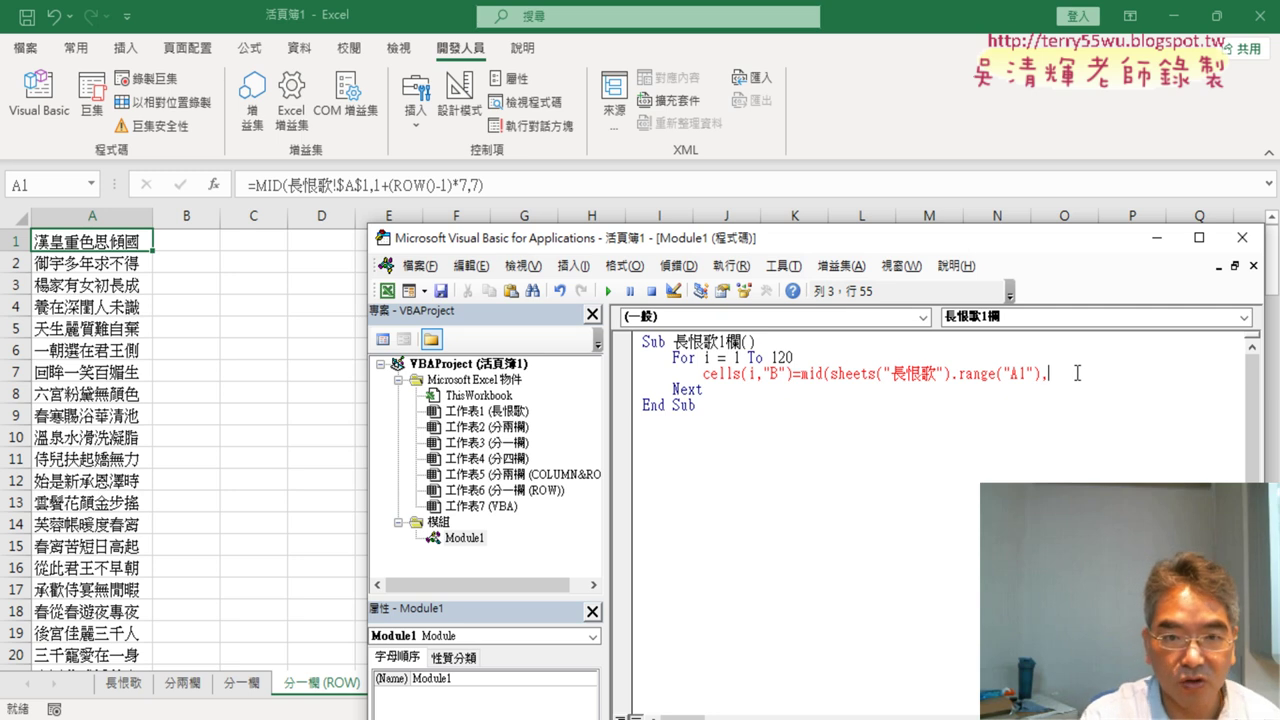
Step: Complete the Mid arguments with 1+(i-1)*7,7)
text(1+)
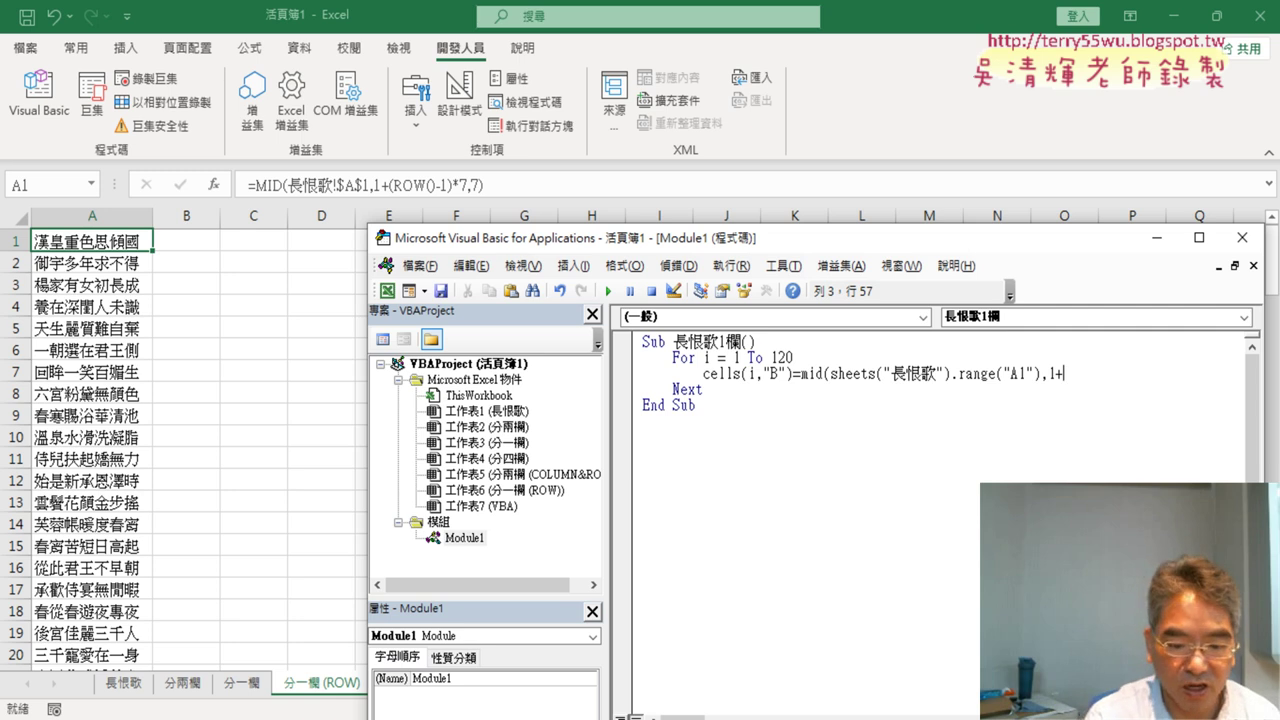
text((i)
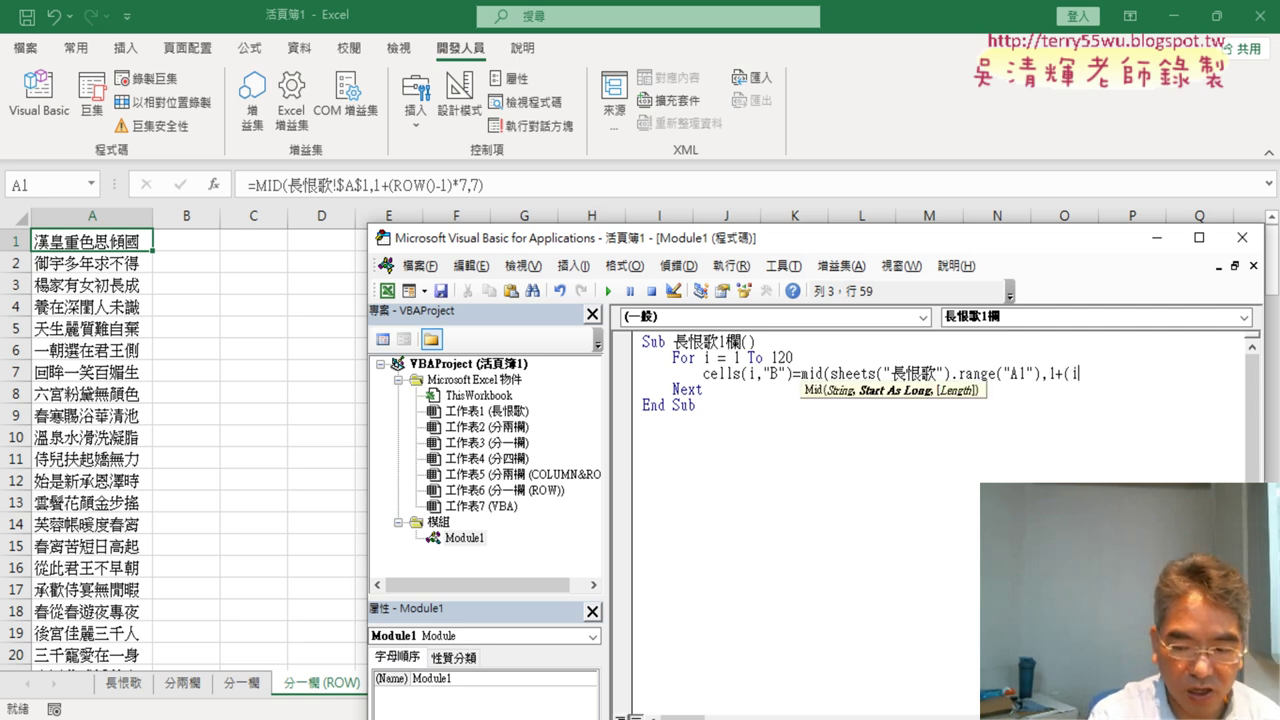
text(-1)
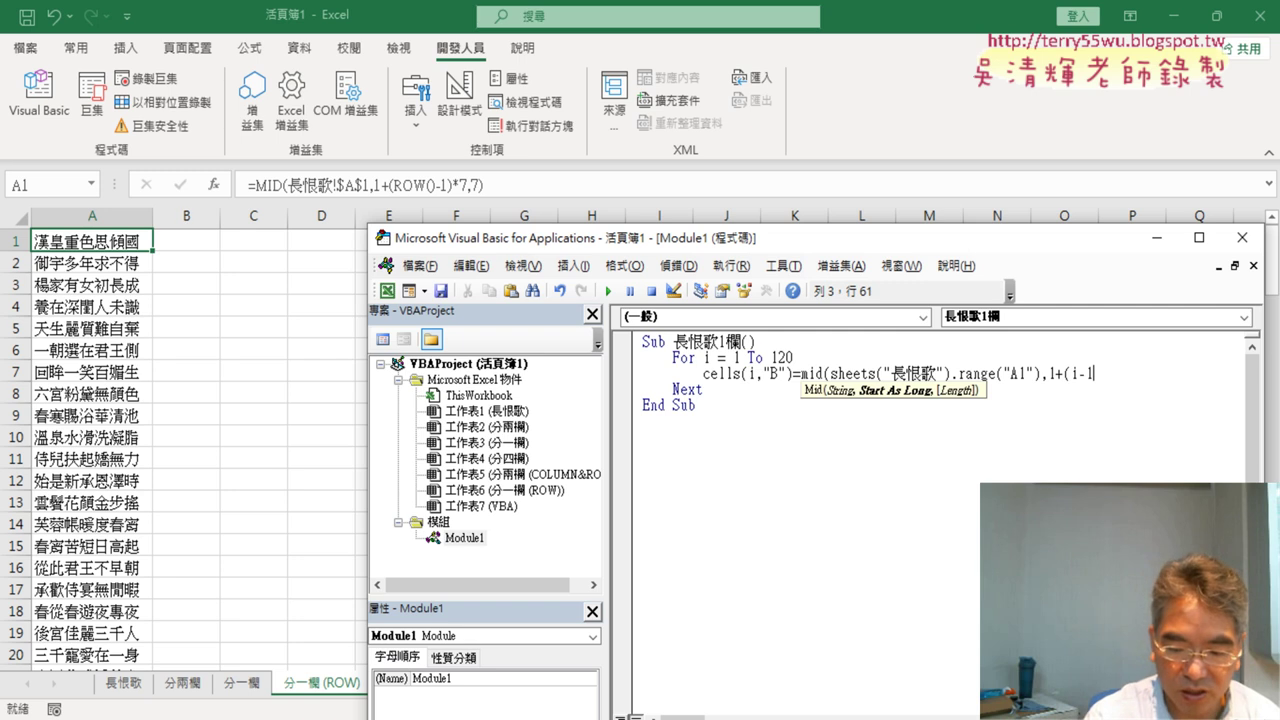
text()*7)
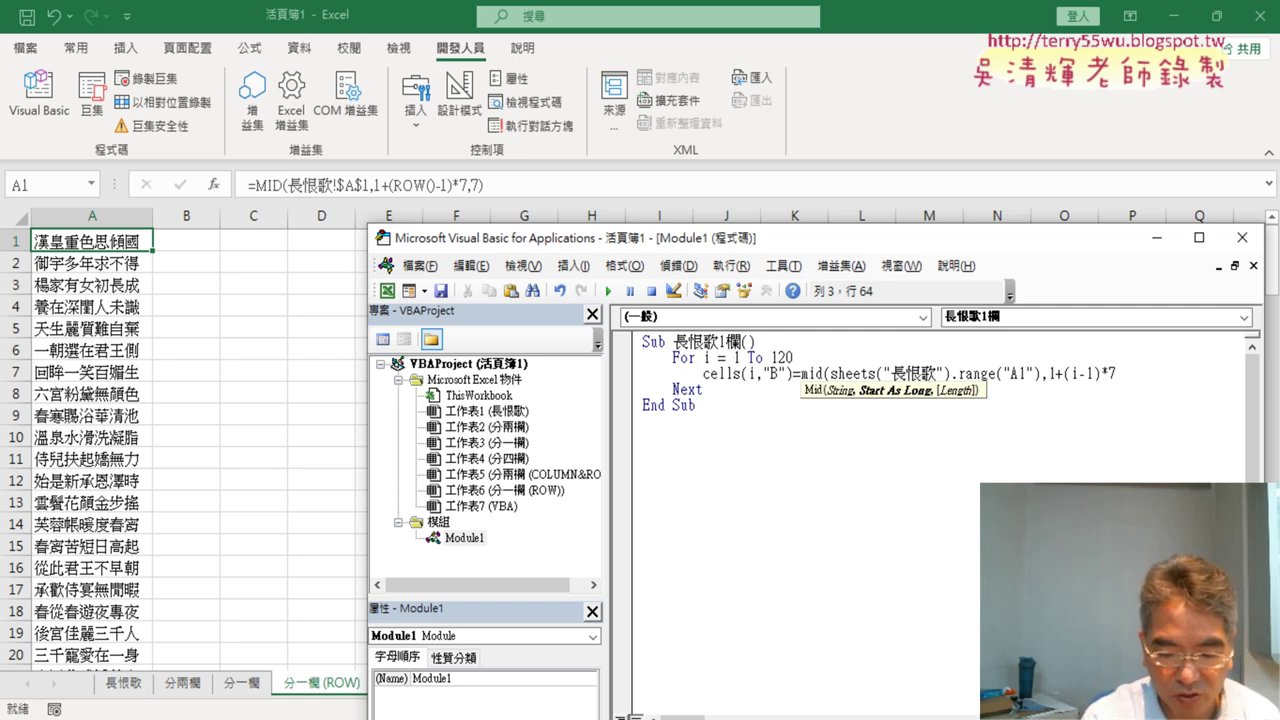
text(,7)
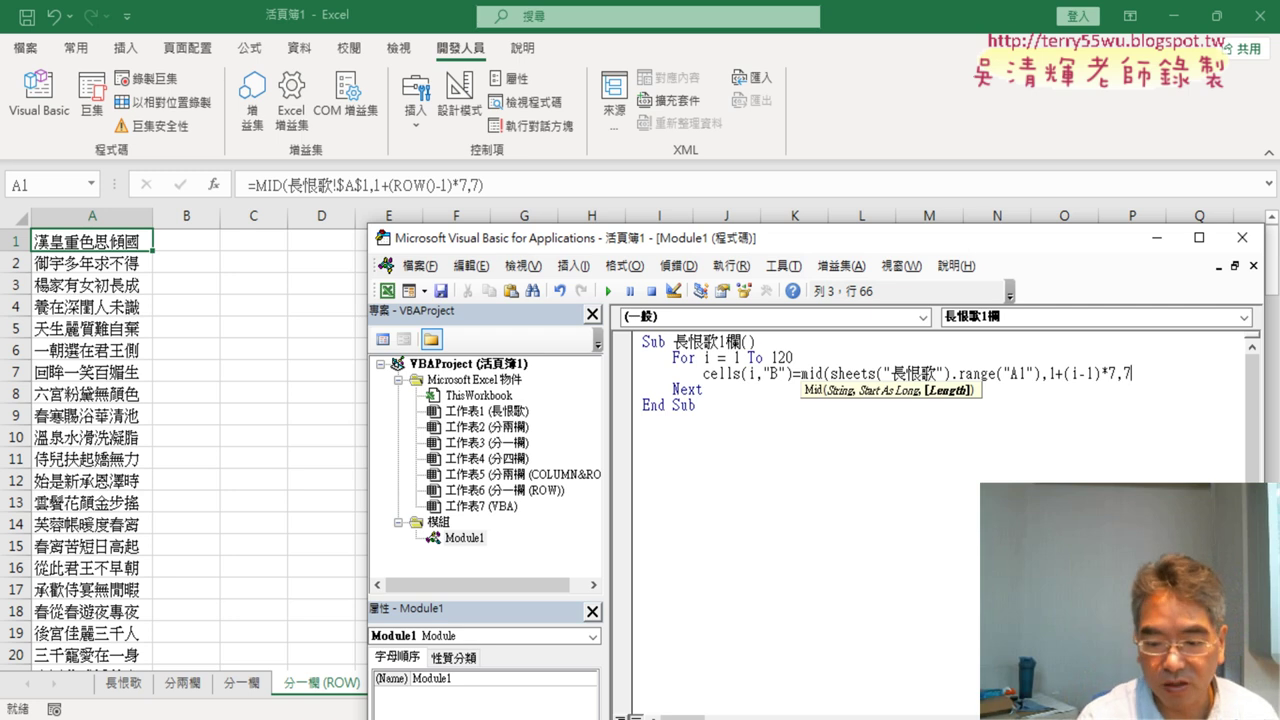
text())
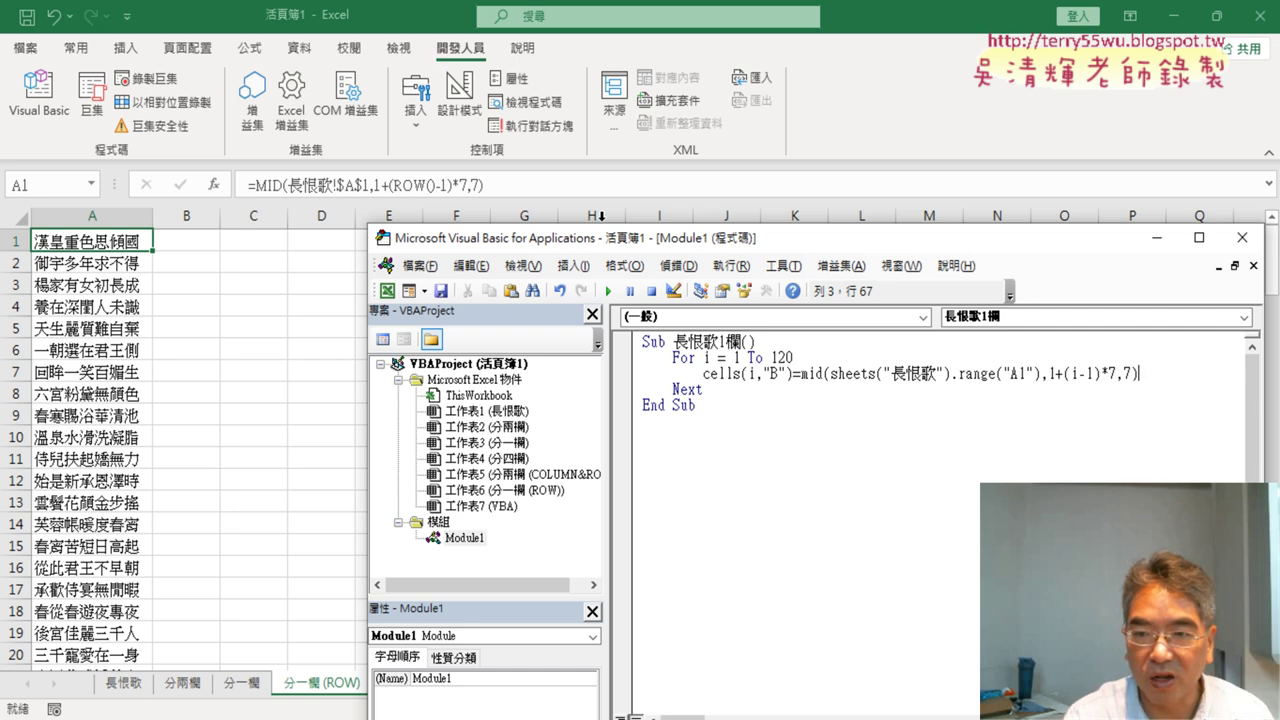
Step: Let the Cells(i, "B") = Mid(...) line auto-format, rearrange the editor windows, and select "B"
click(775, 441)
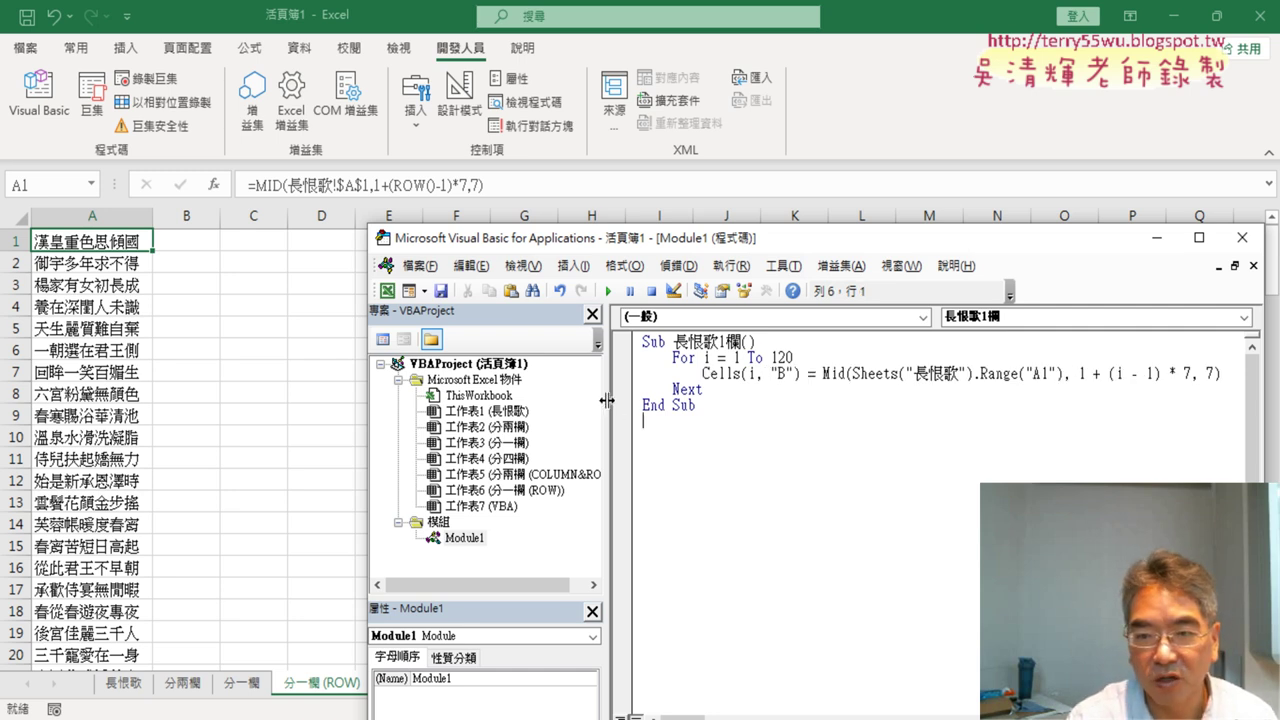
drag(607, 400, 553, 400)
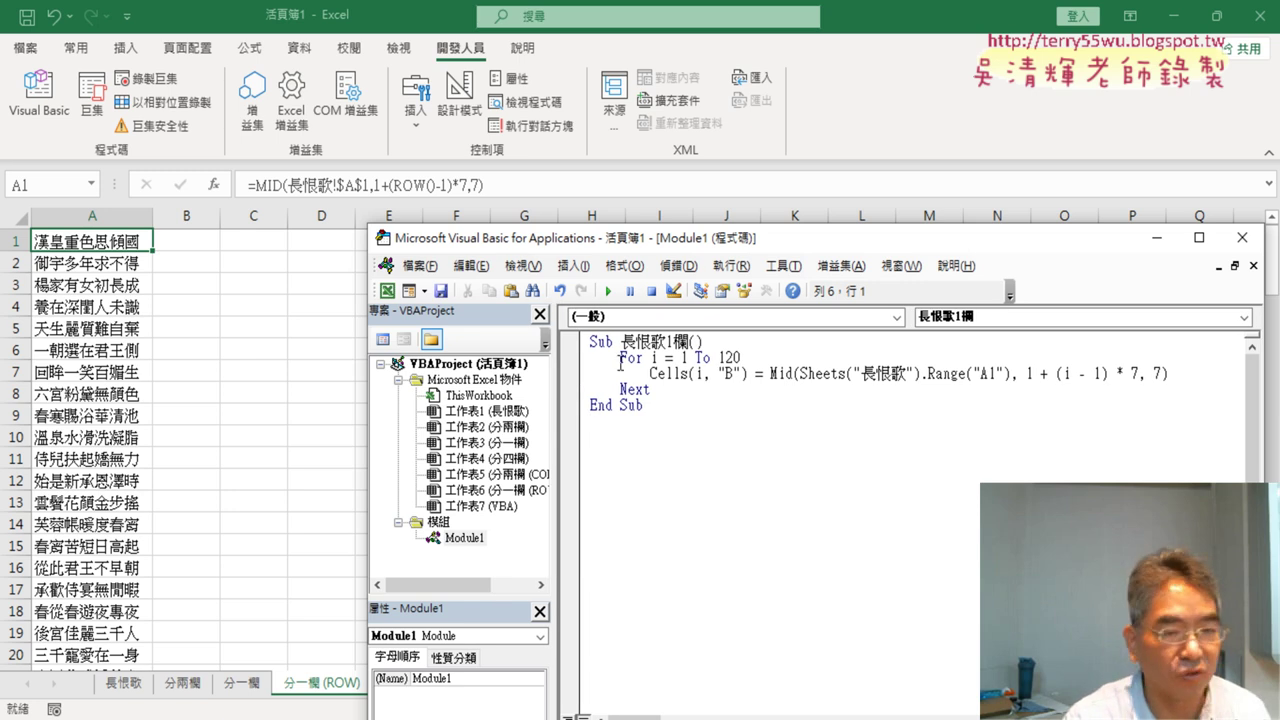
drag(692, 246, 612, 150)
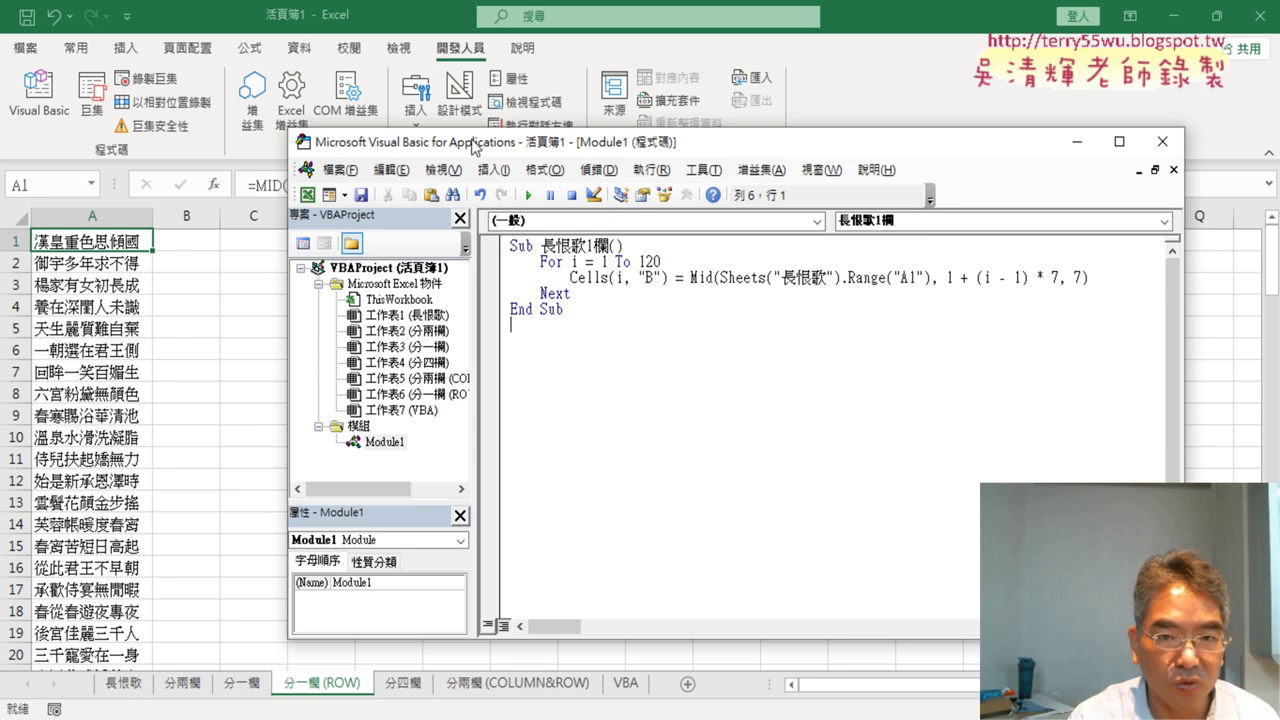
drag(476, 148, 652, 147)
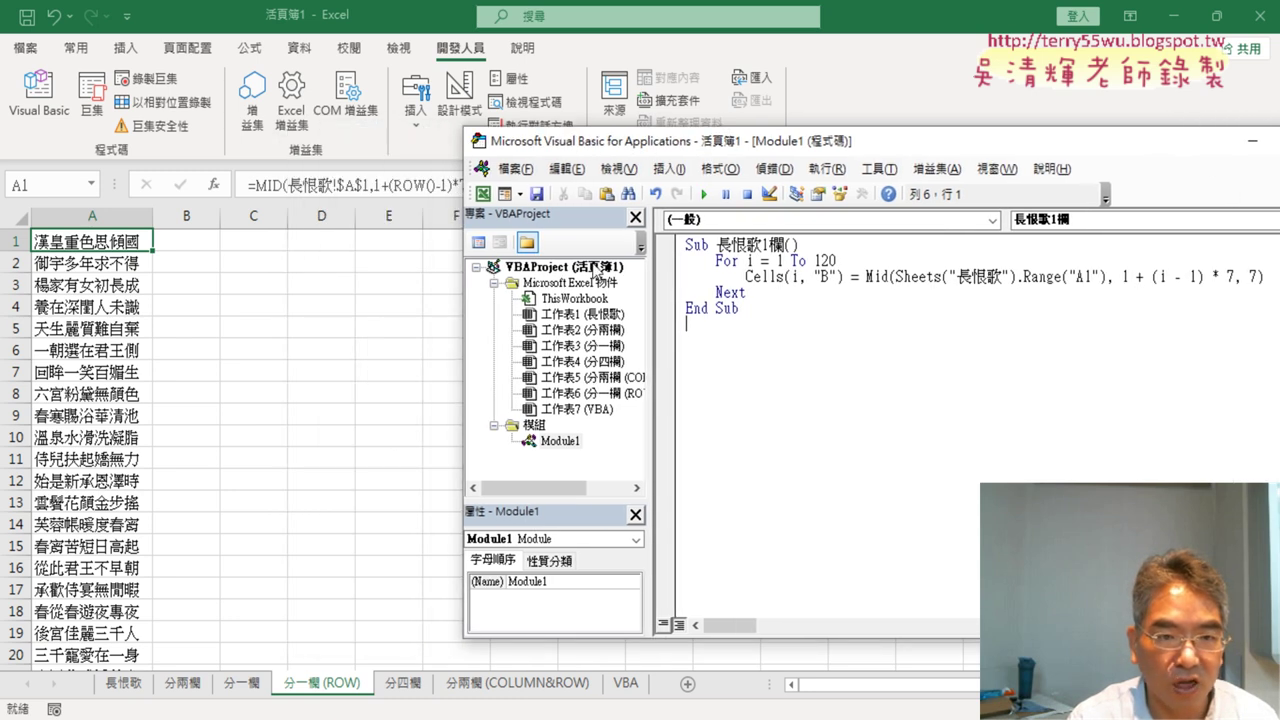
double_click(826, 277)
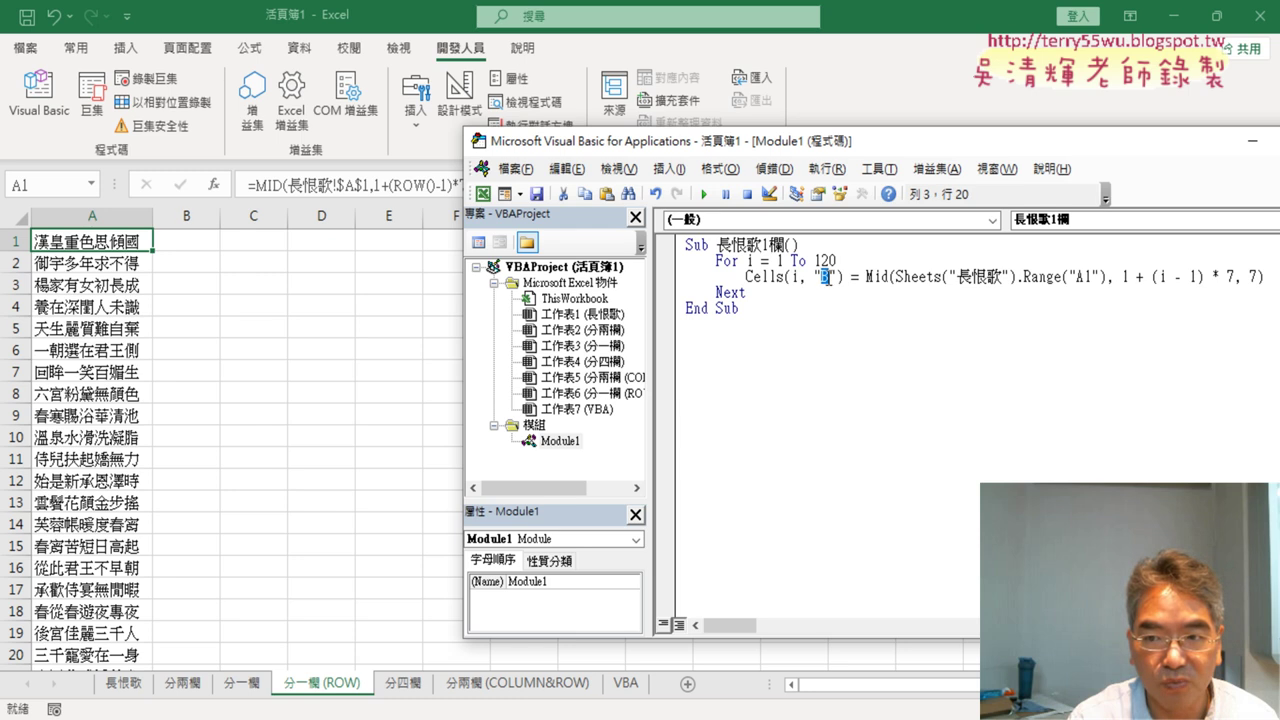
Step: On the VBA sheet, change the macro's target column to "A" and run it
click(631, 686)
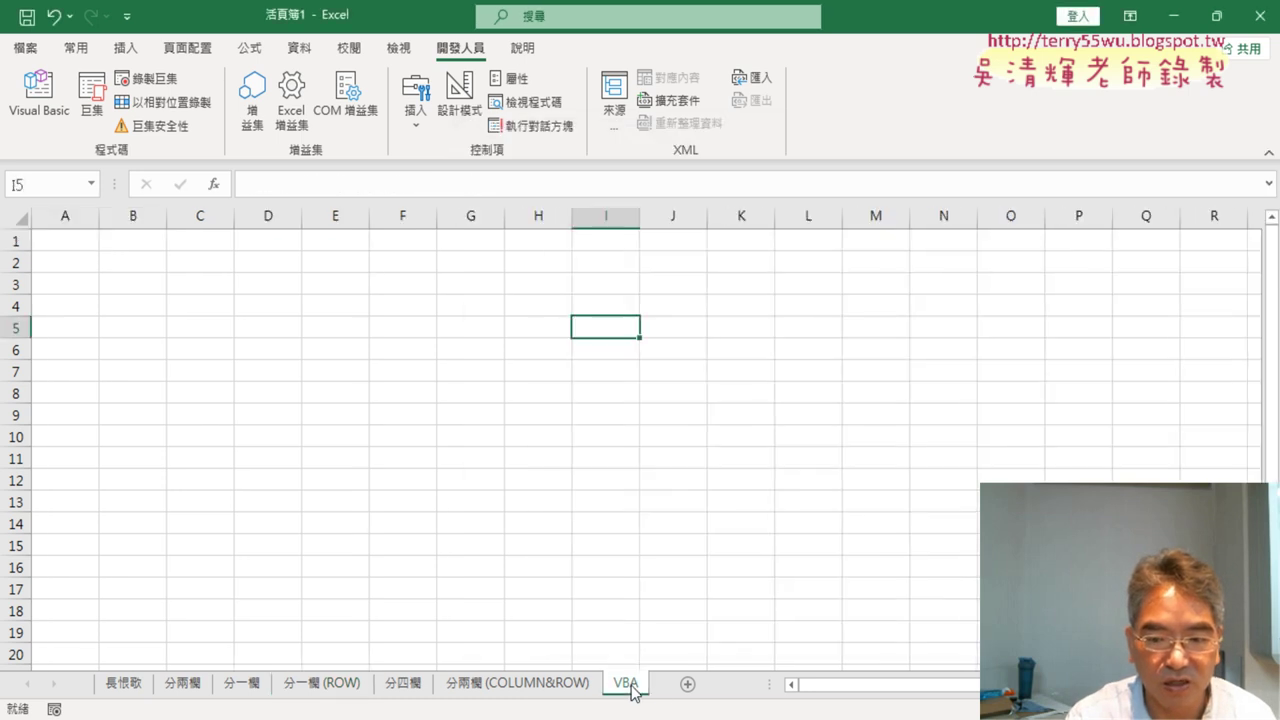
click(39, 95)
text(A)
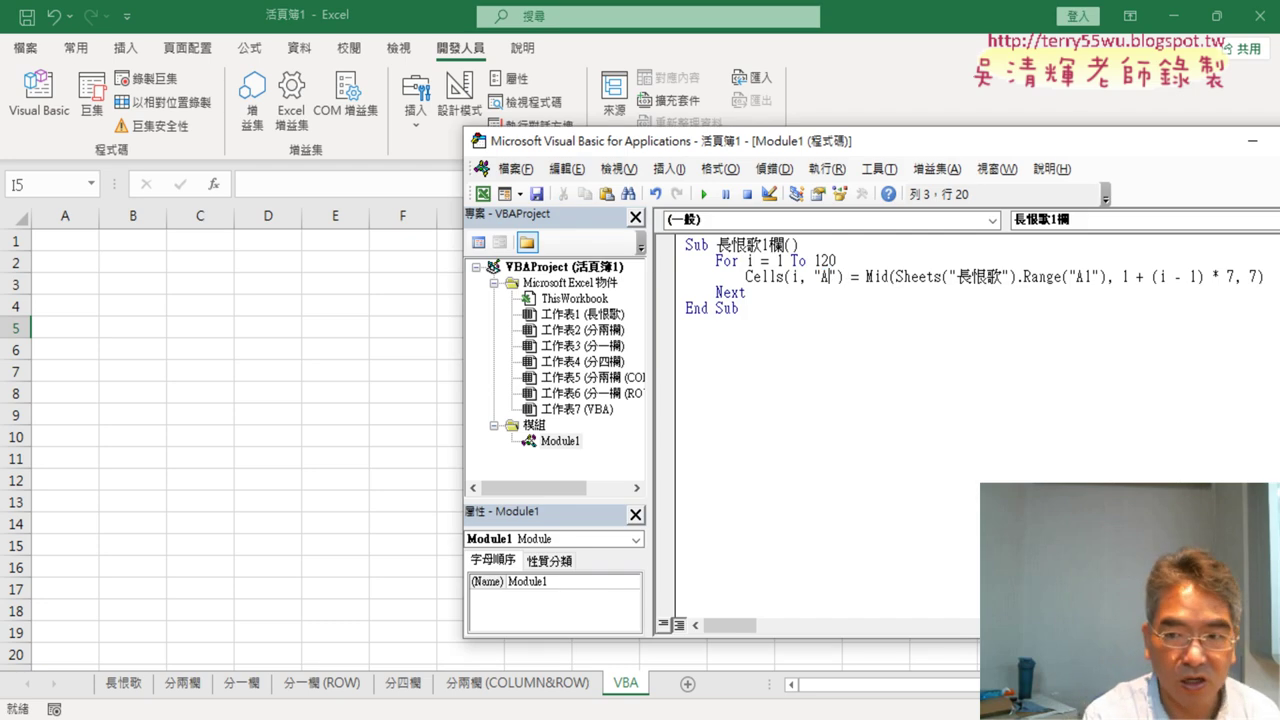
click(1022, 276)
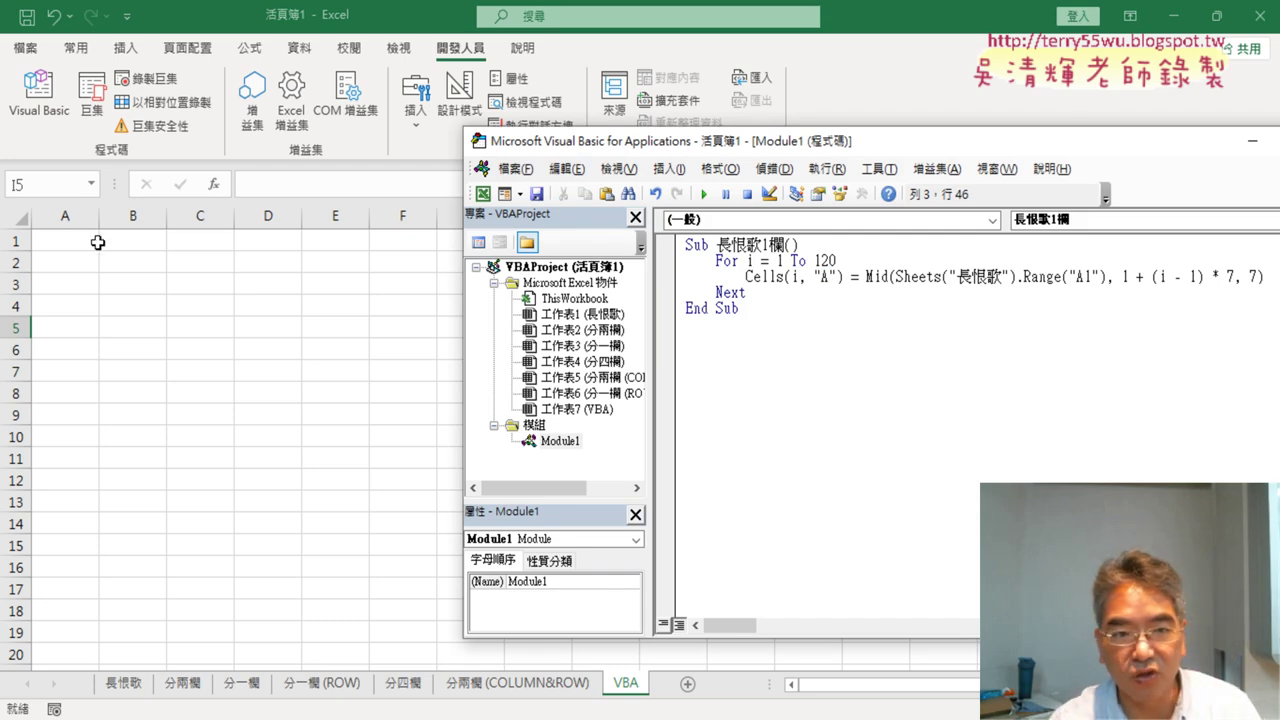
click(805, 276)
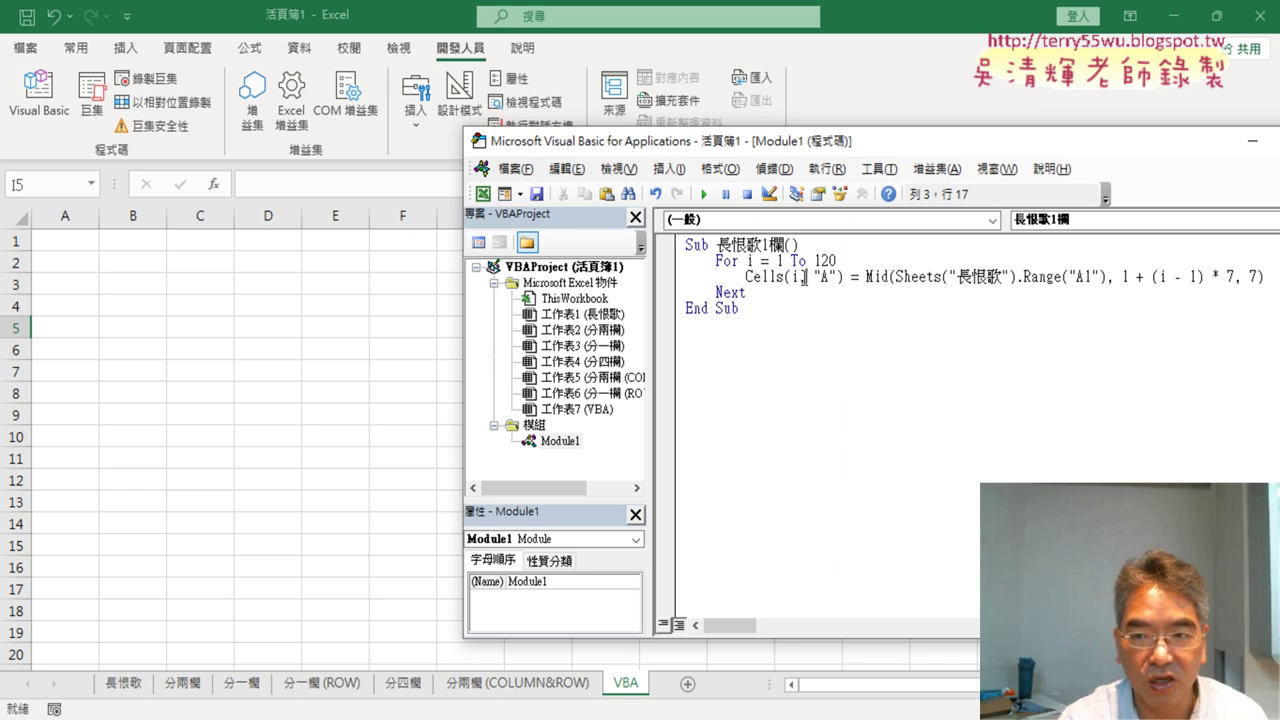
click(707, 196)
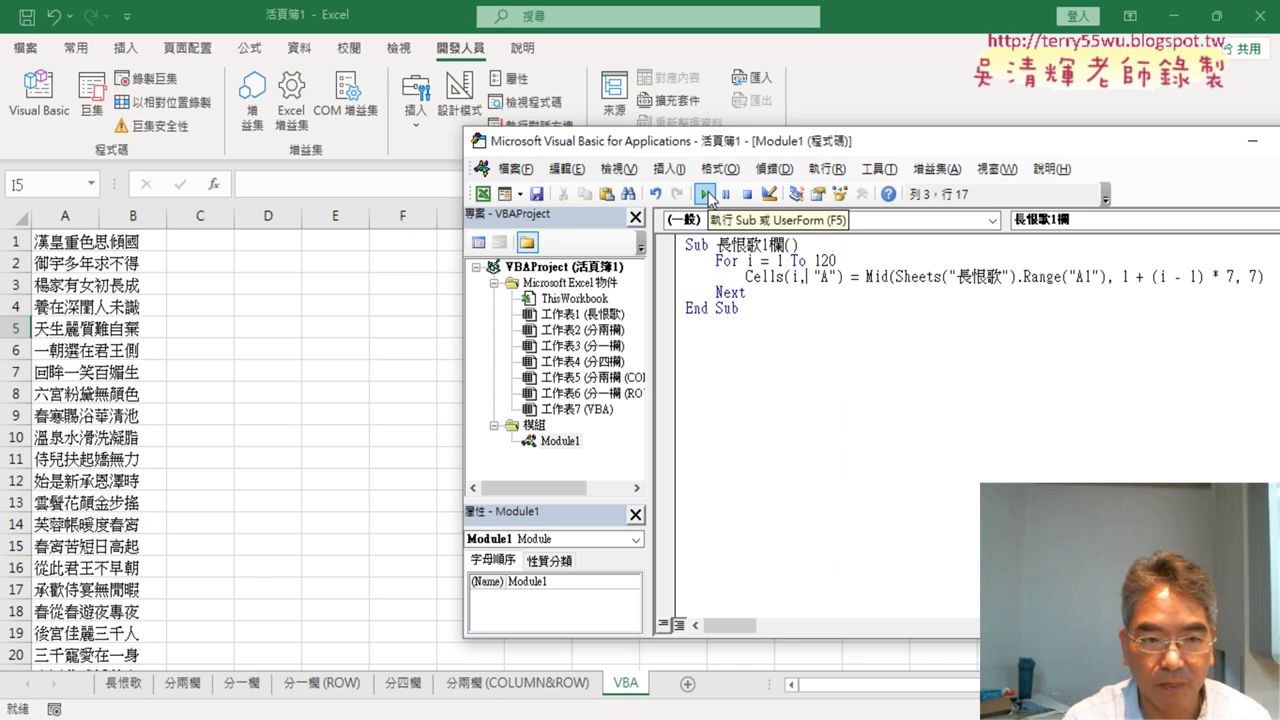
Step: Confirm column A holds the poem lines from A1 down to A120
click(64, 243)
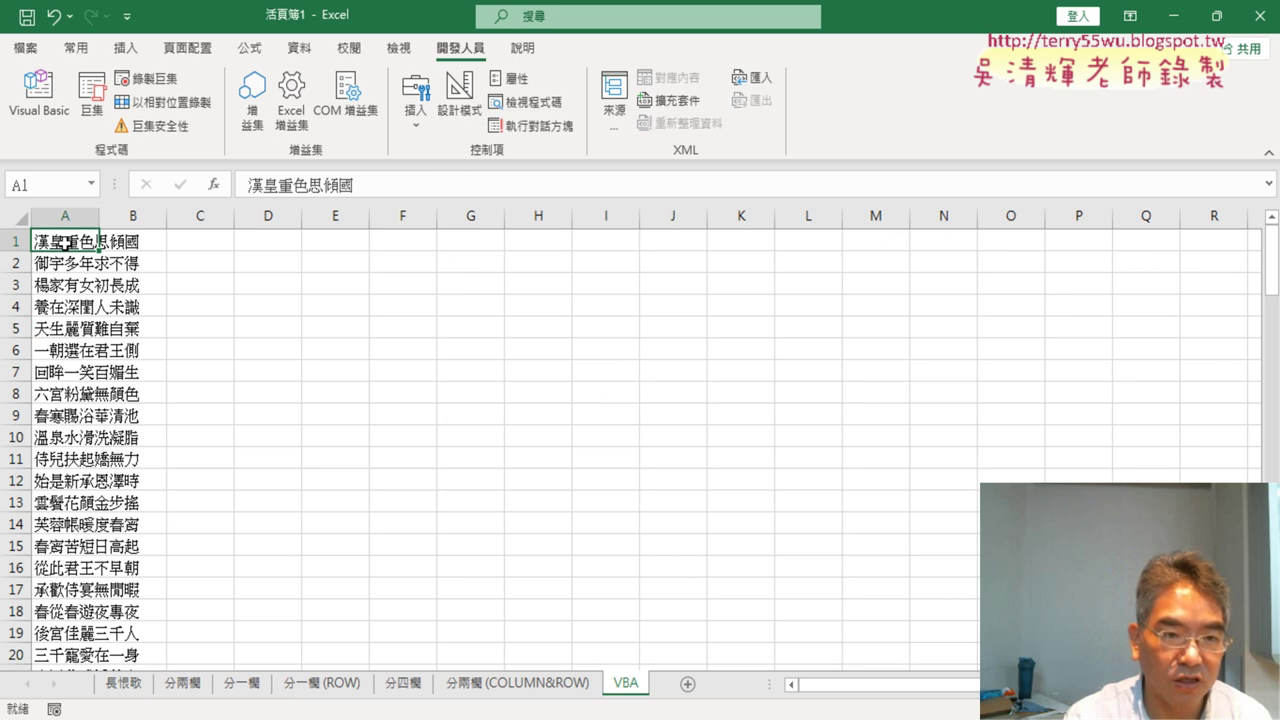
key(ctrl+Down)
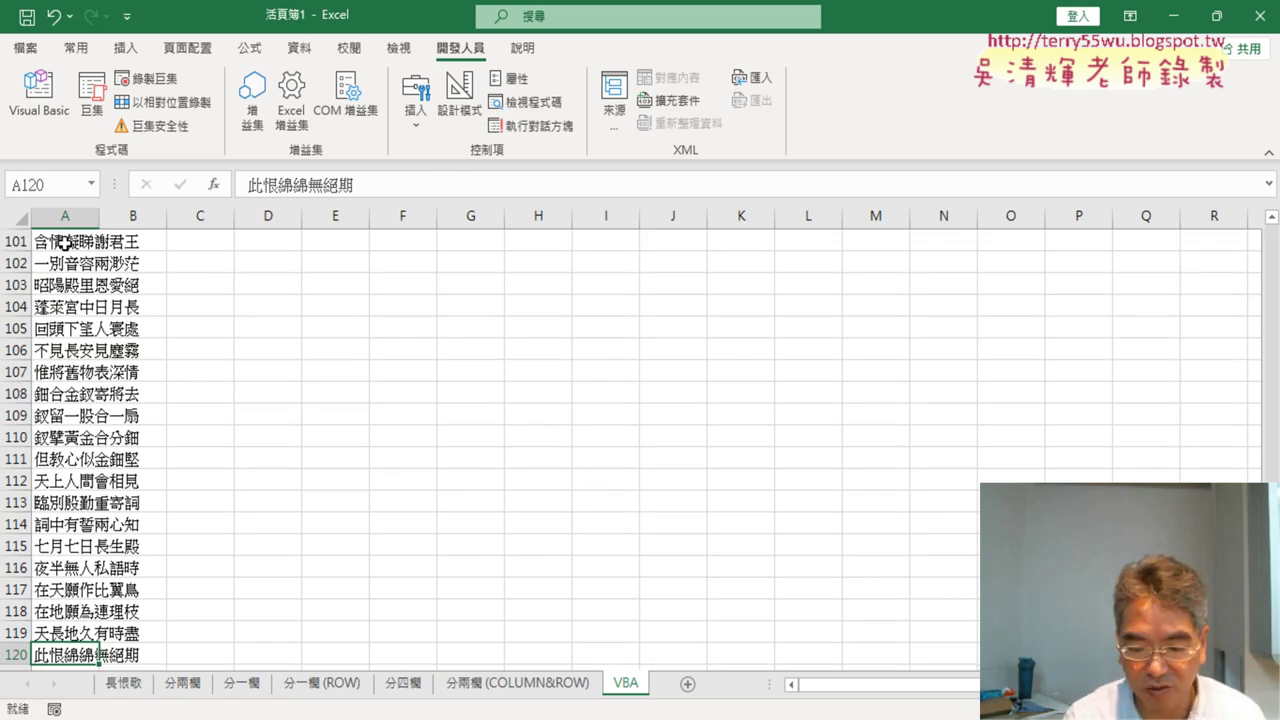
key(ctrl+Up)
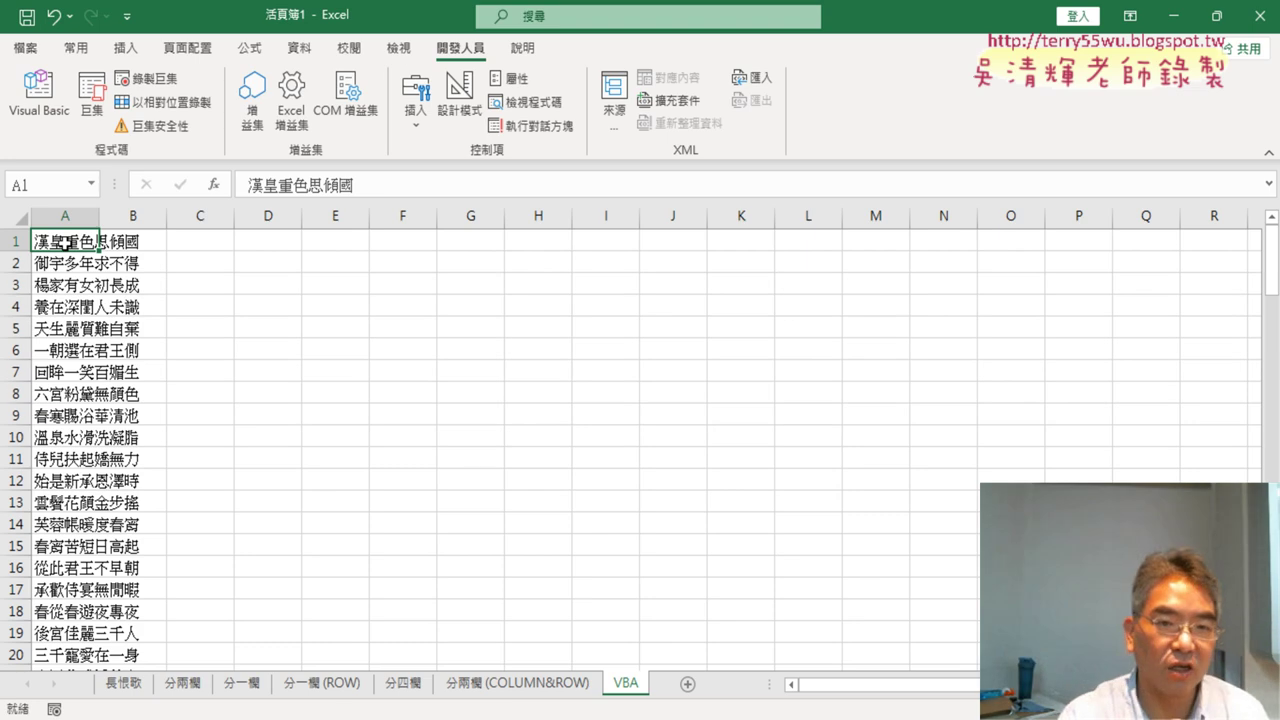
Step: Show the 分一欄 (ROW) sheet's A1 MID formula with the 長恨歌1欄 code window placed below it
click(38, 92)
drag(905, 141, 655, 135)
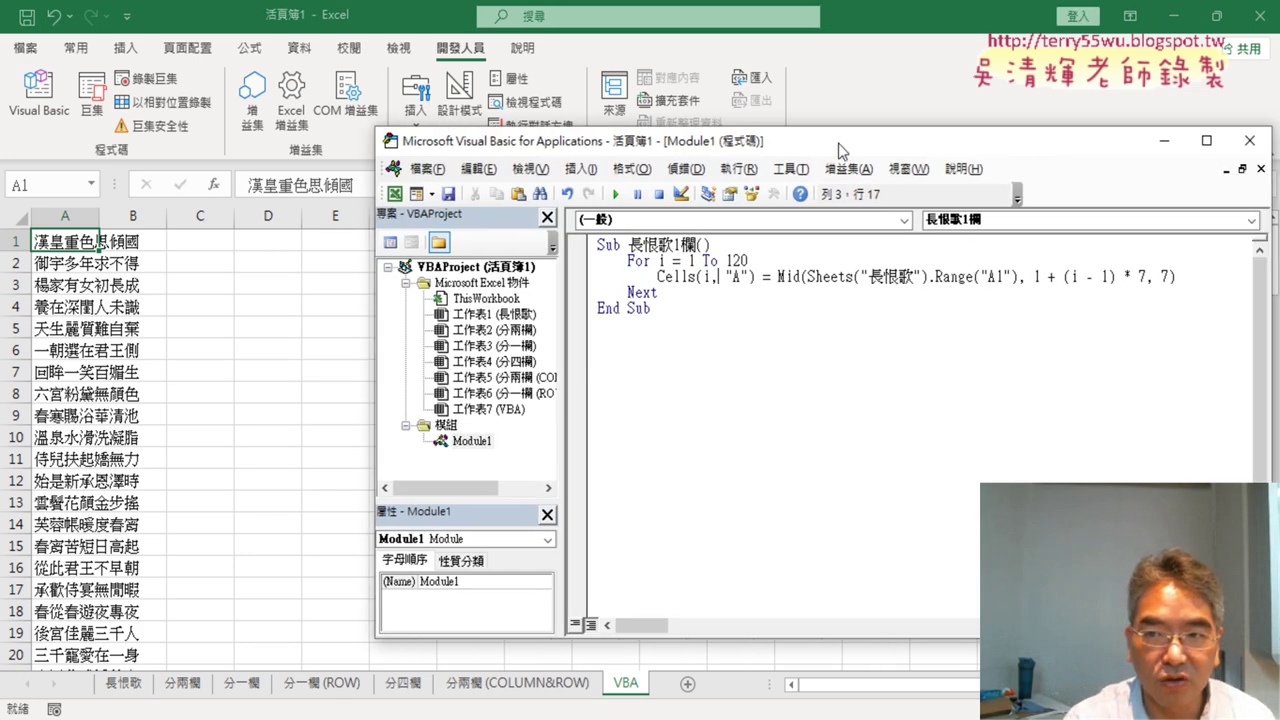
drag(1110, 323, 1147, 323)
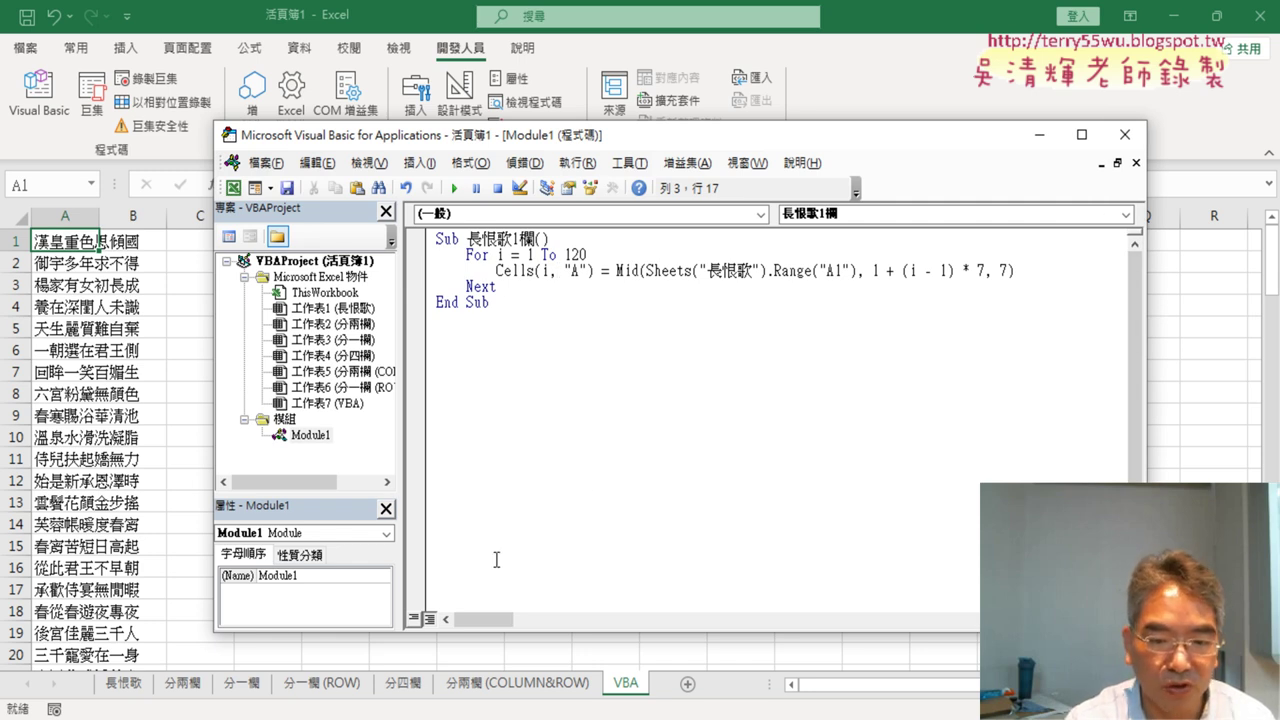
click(315, 685)
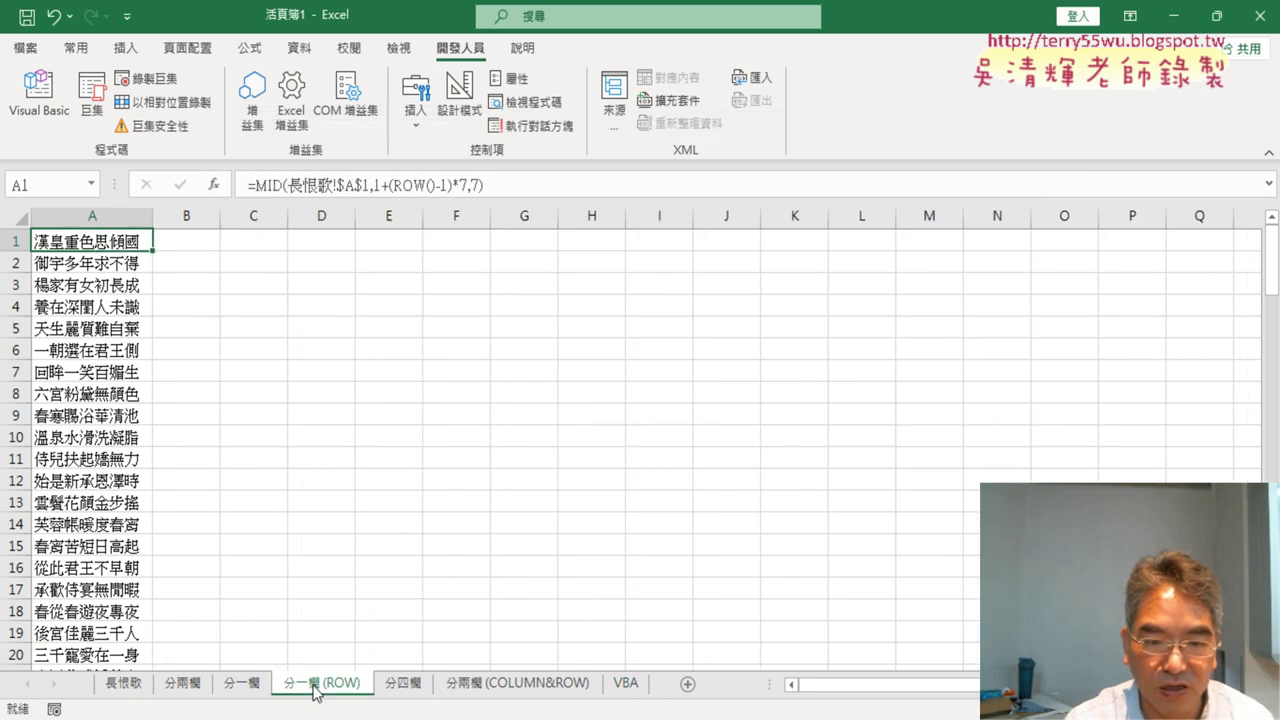
click(38, 90)
drag(545, 134, 552, 227)
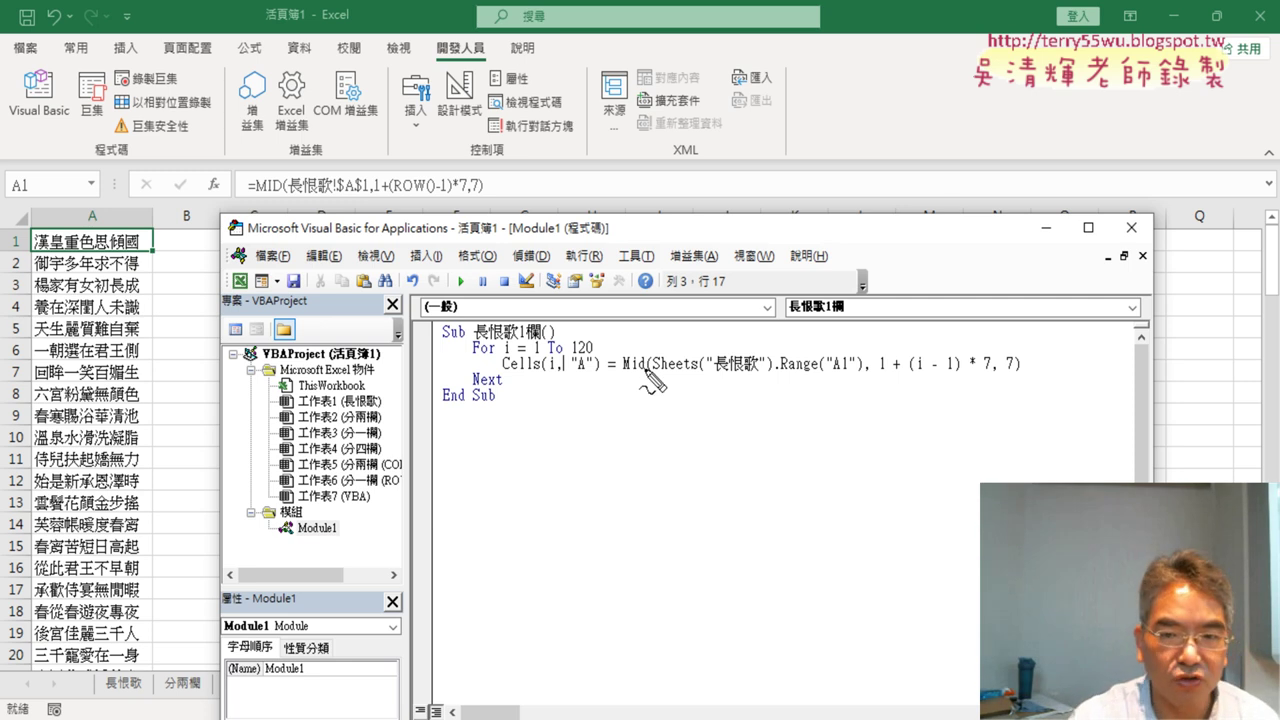
drag(528, 357, 600, 362)
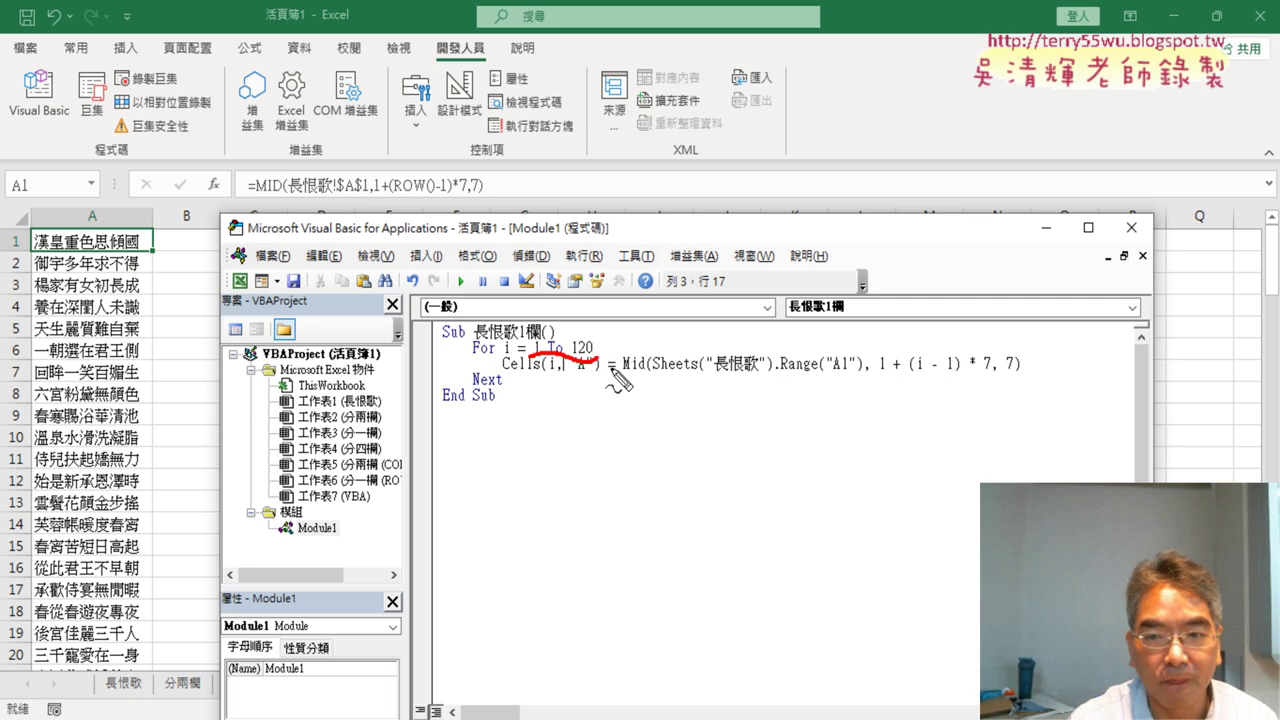
mouse_move(505, 375)
mouse_down()
mouse_move(604, 376)
mouse_move(577, 380)
mouse_up()
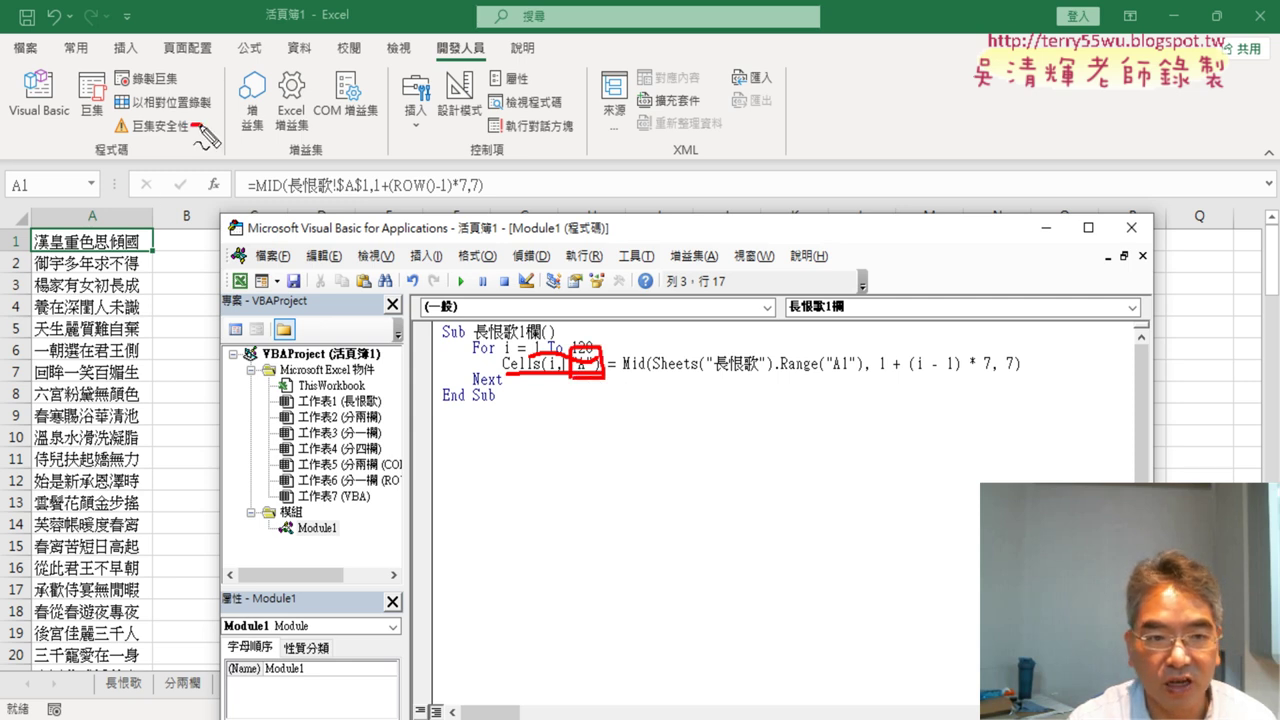
mouse_move(202, 125)
mouse_down()
mouse_move(133, 168)
mouse_move(175, 210)
mouse_up()
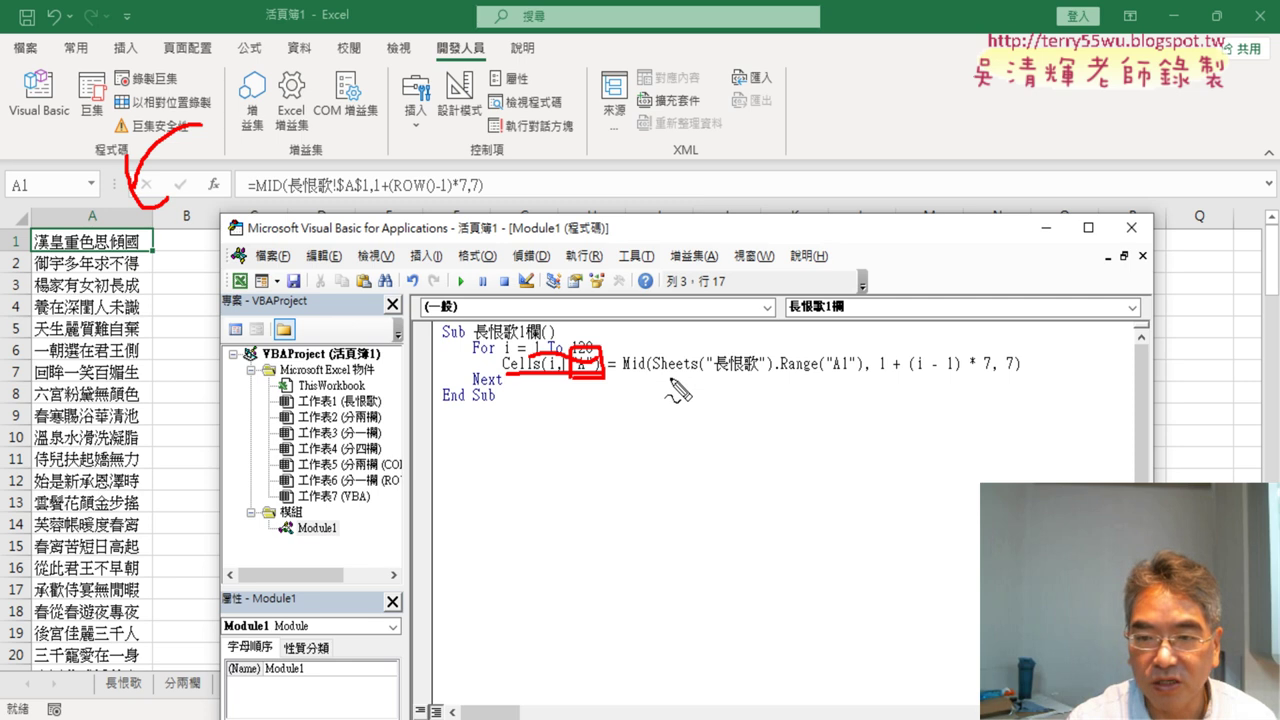
drag(657, 378, 865, 377)
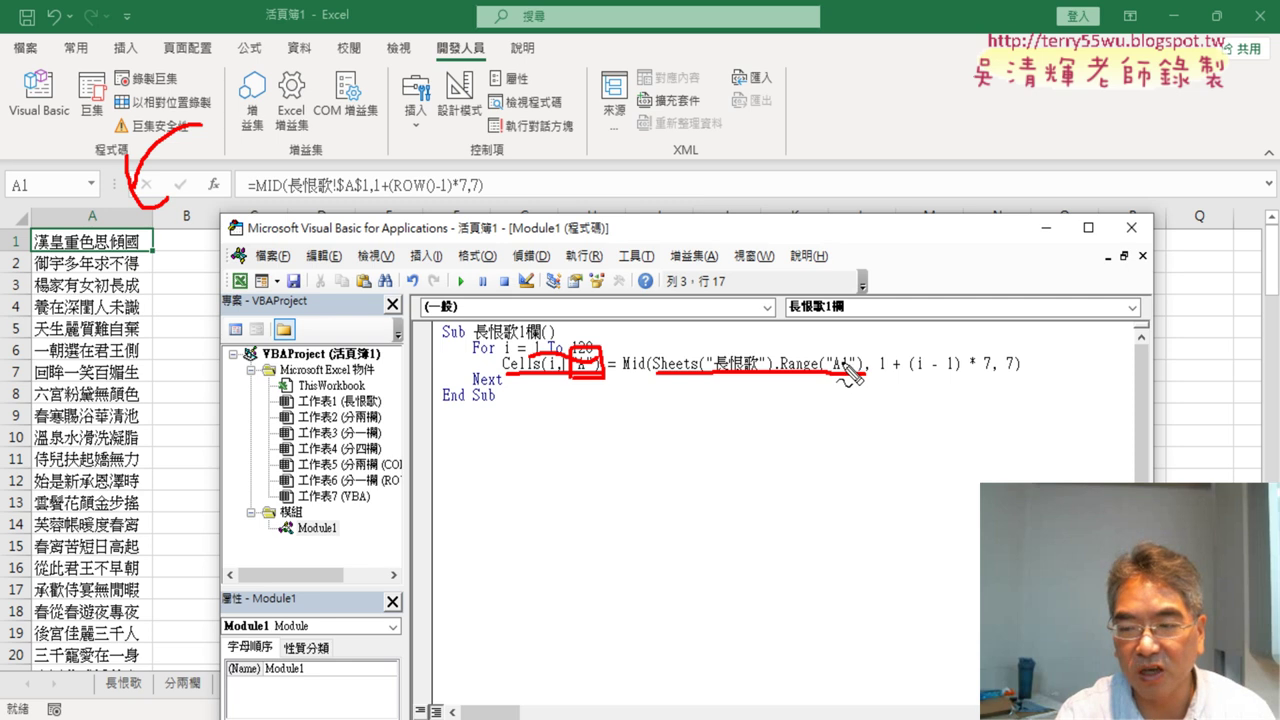
drag(840, 380, 856, 384)
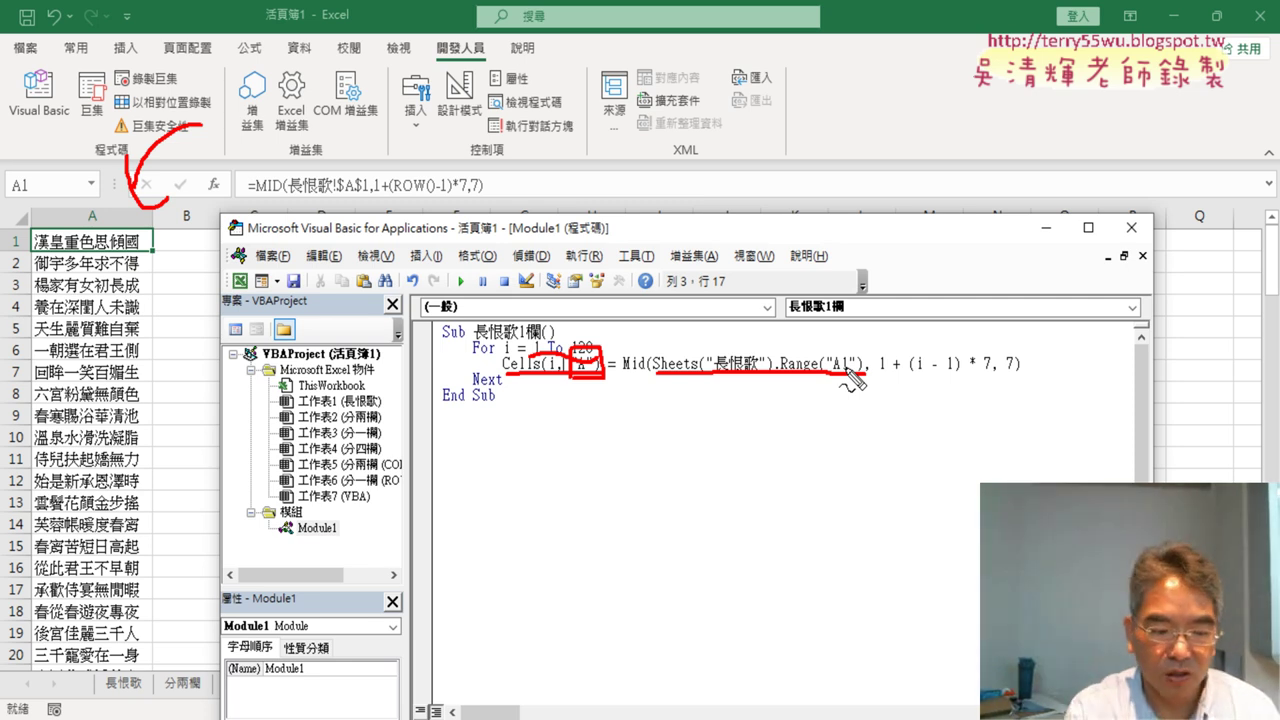
key(Escape)
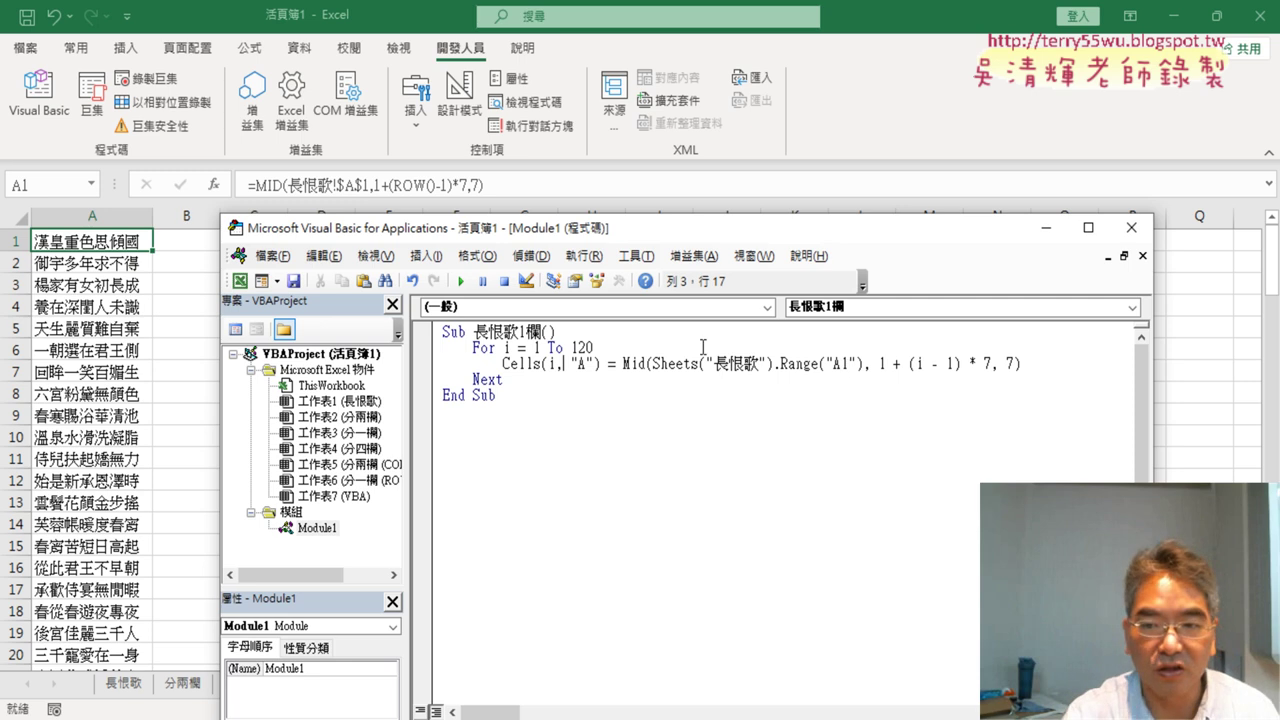
Step: Start converting Sheets("長恨歌") in the Mid call into the bracket form [長恨歌!
drag(652, 364, 864, 364)
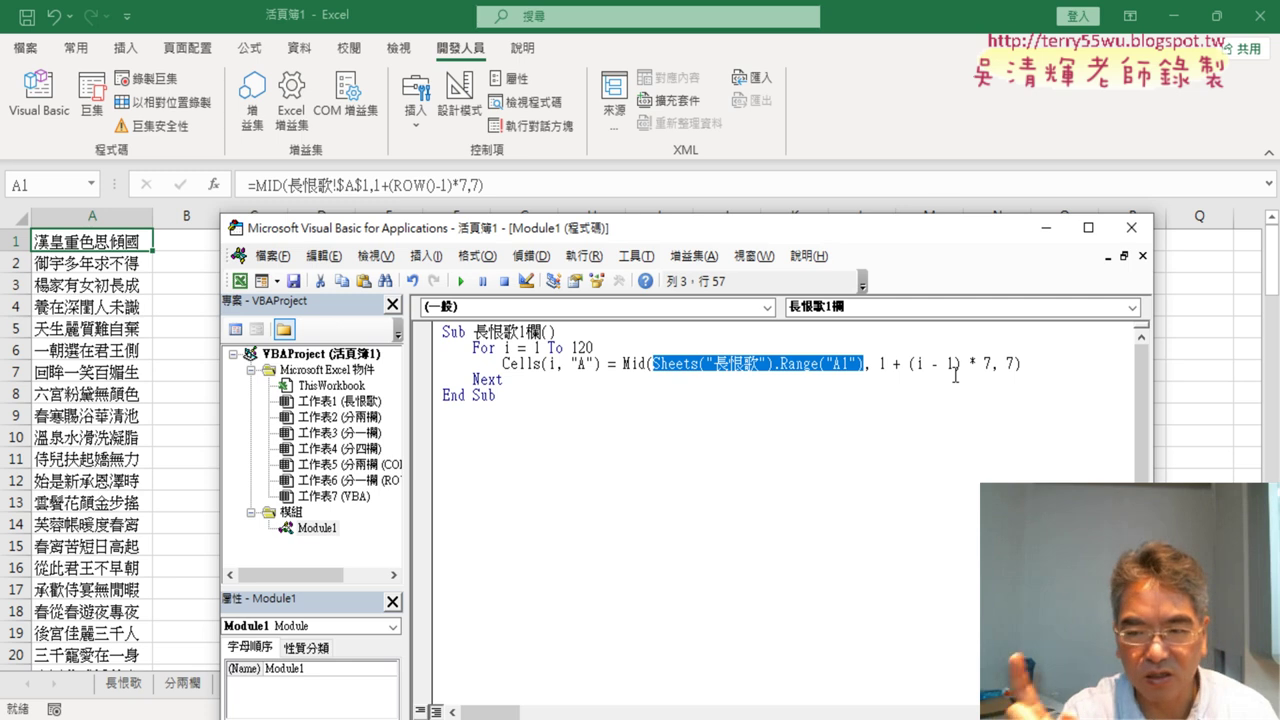
click(712, 364)
drag(714, 364, 655, 362)
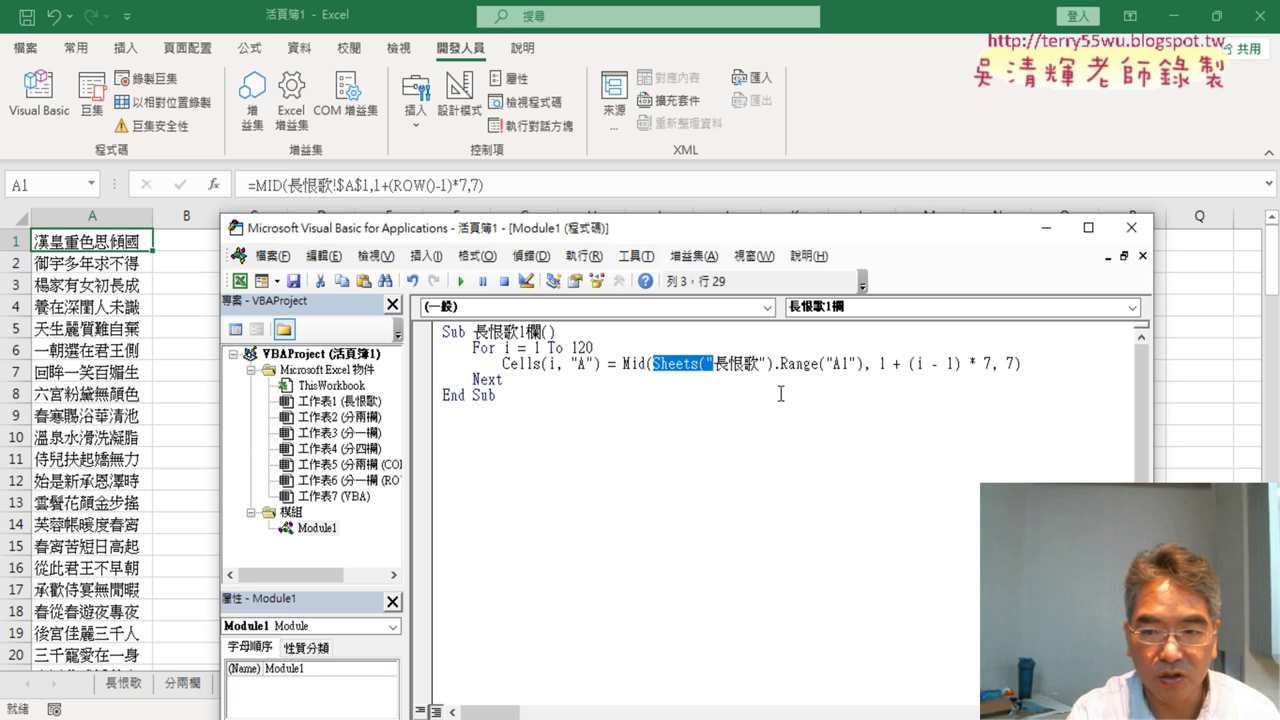
text([)
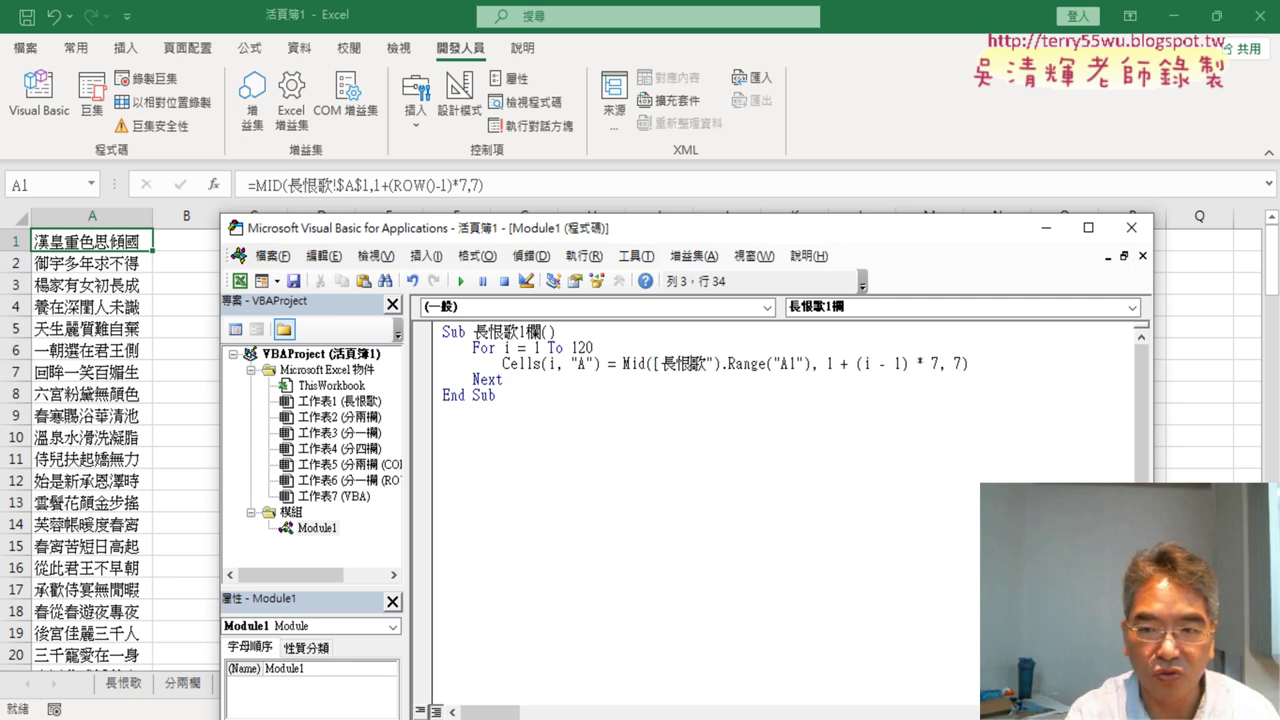
key(Right)
key(Right)
key(Right)
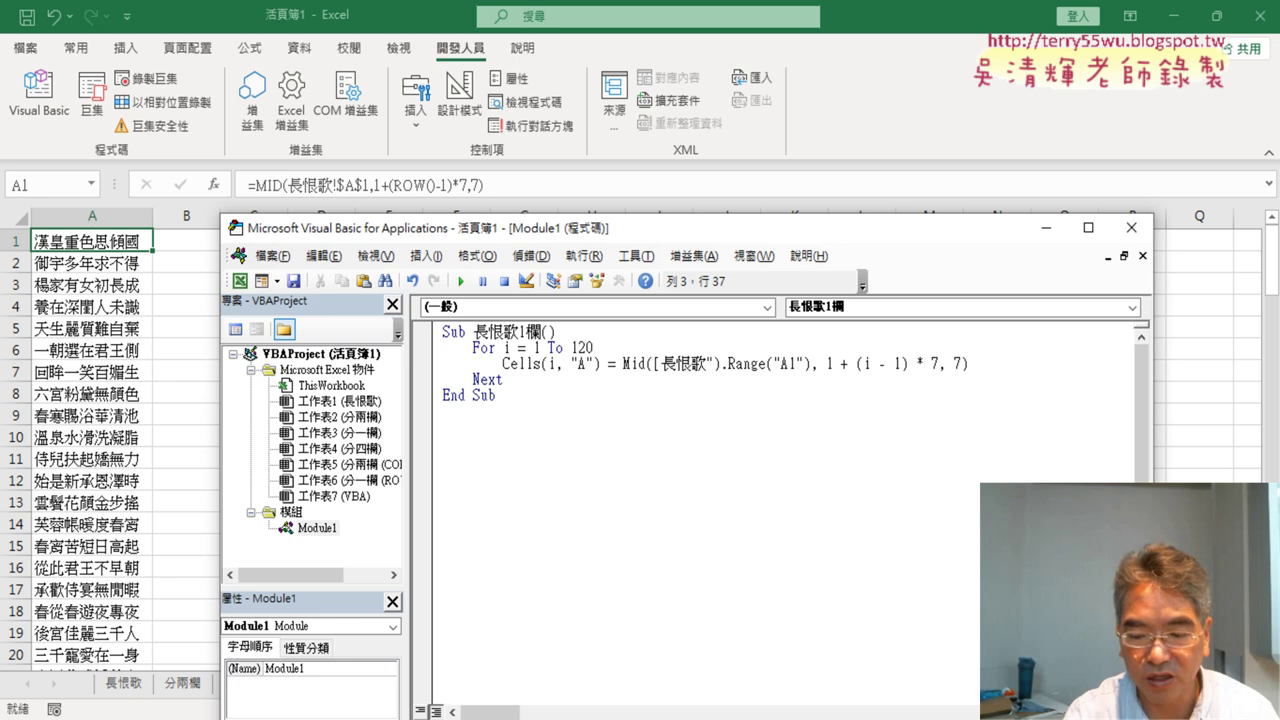
key(shift+Right)
key(shift+Right)
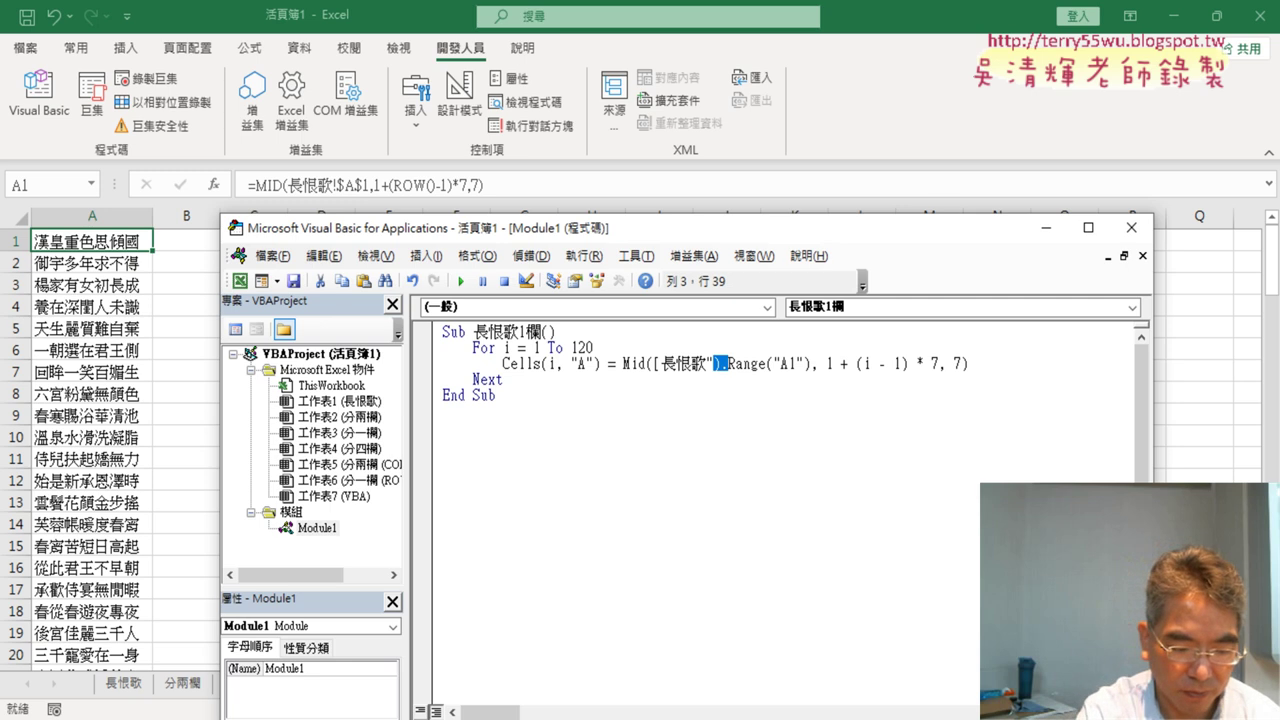
text(!)
Step: Delete the leftover quotes and Range(" text, closing the reference as [長恨歌!A1]
click(690, 363)
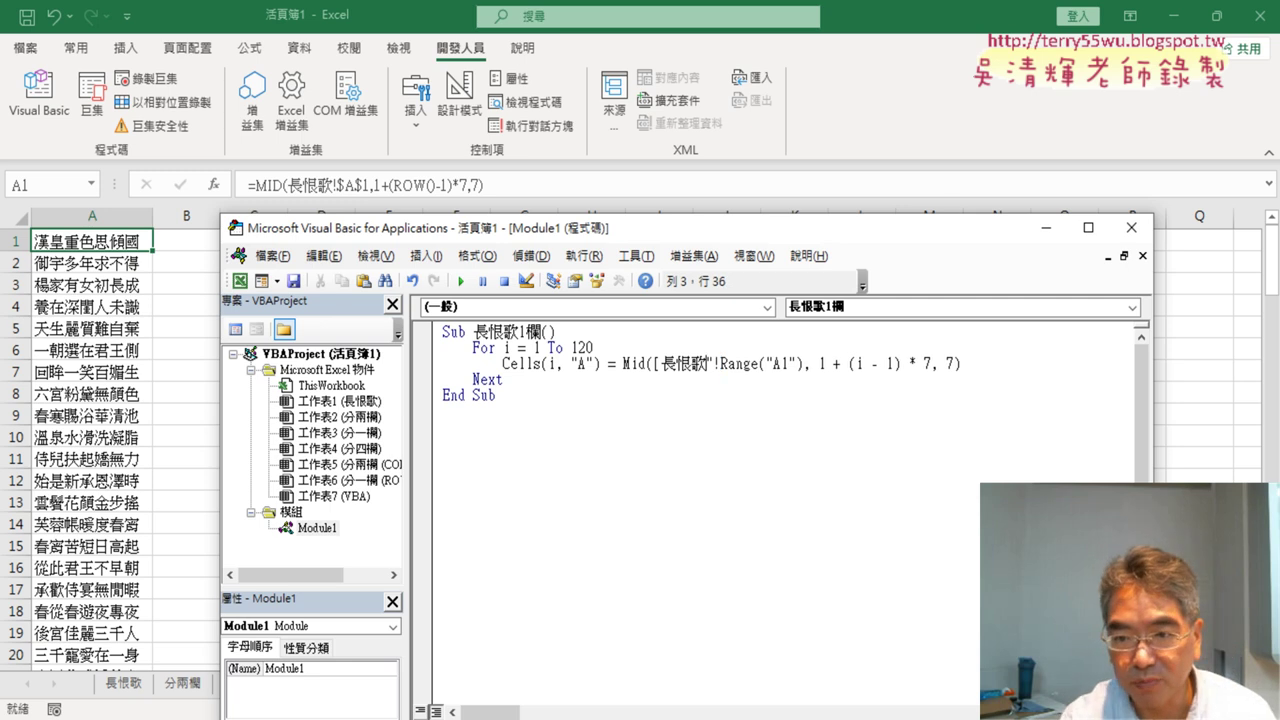
key(Delete)
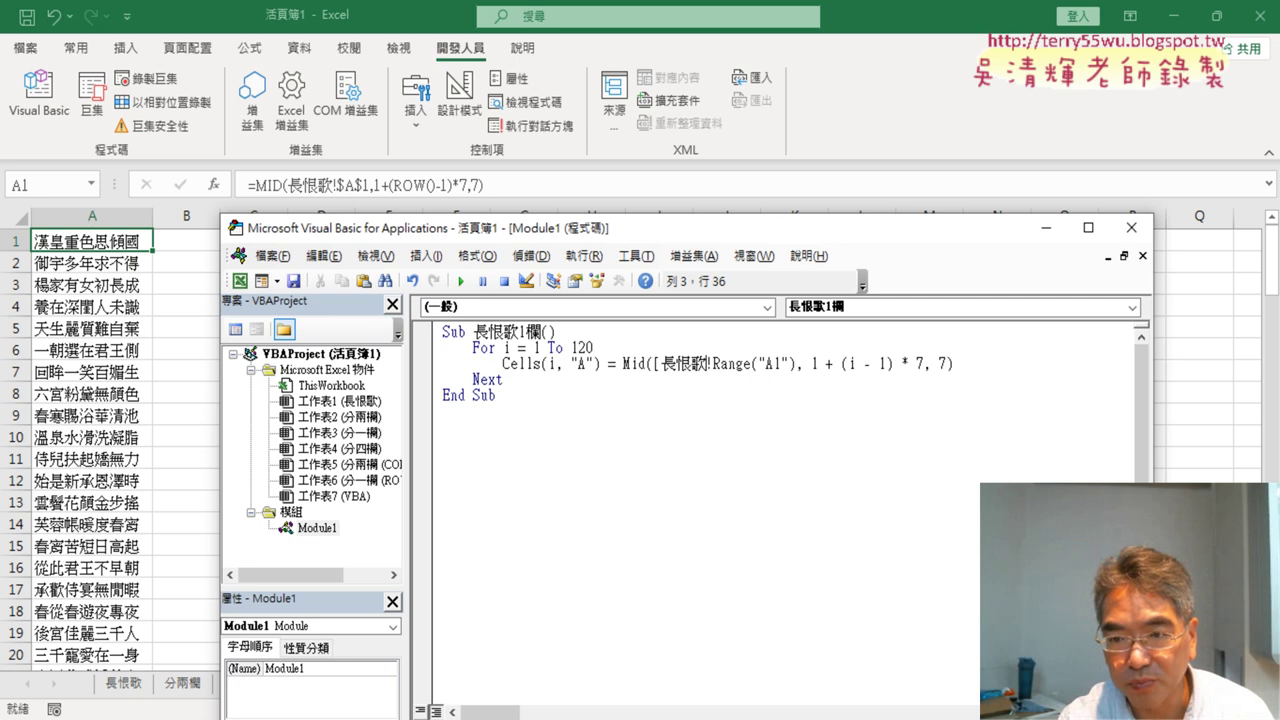
click(713, 363)
key(Delete)
key(Delete)
key(Delete)
key(Delete)
key(Delete)
key(Delete)
key(Delete)
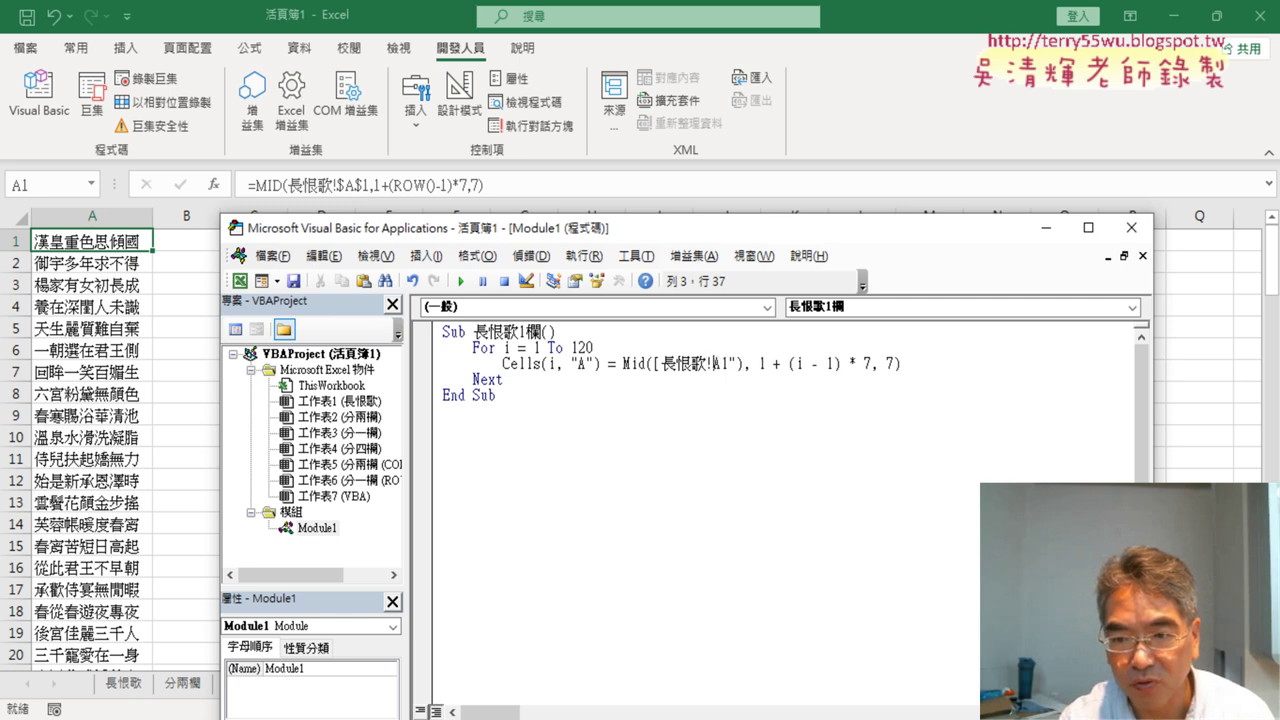
key(Delete)
text(])
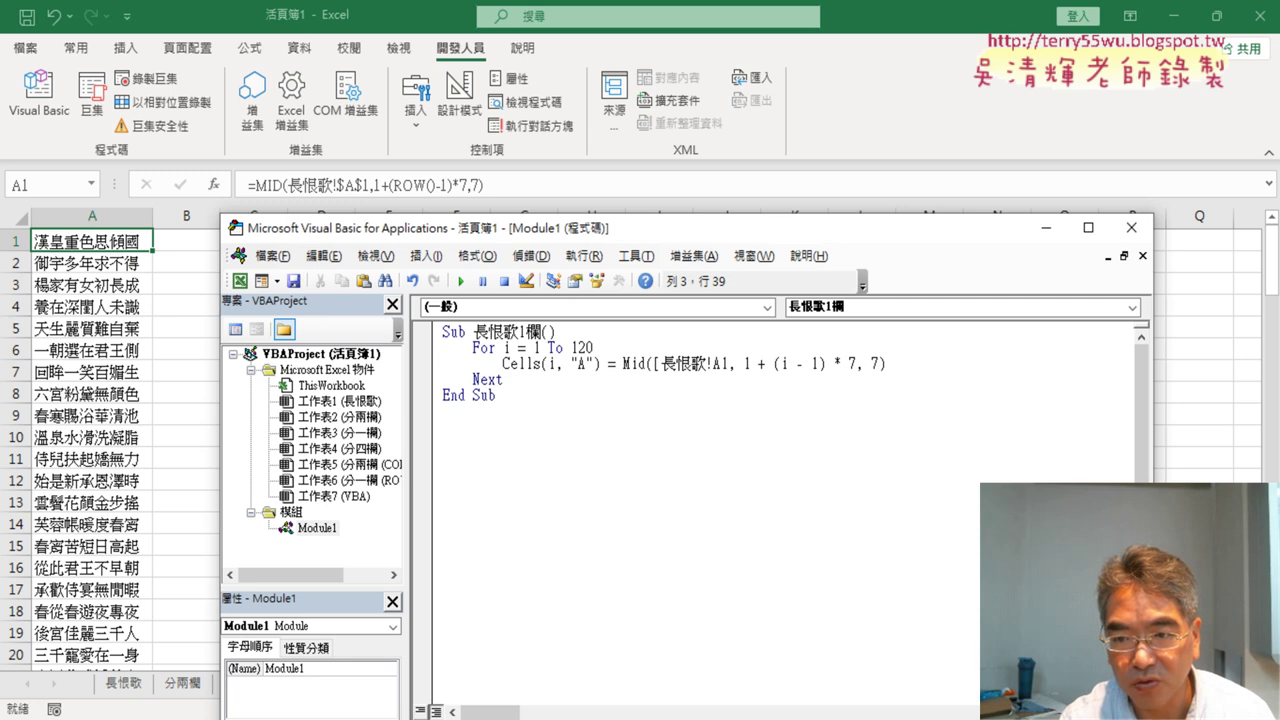
key(Delete)
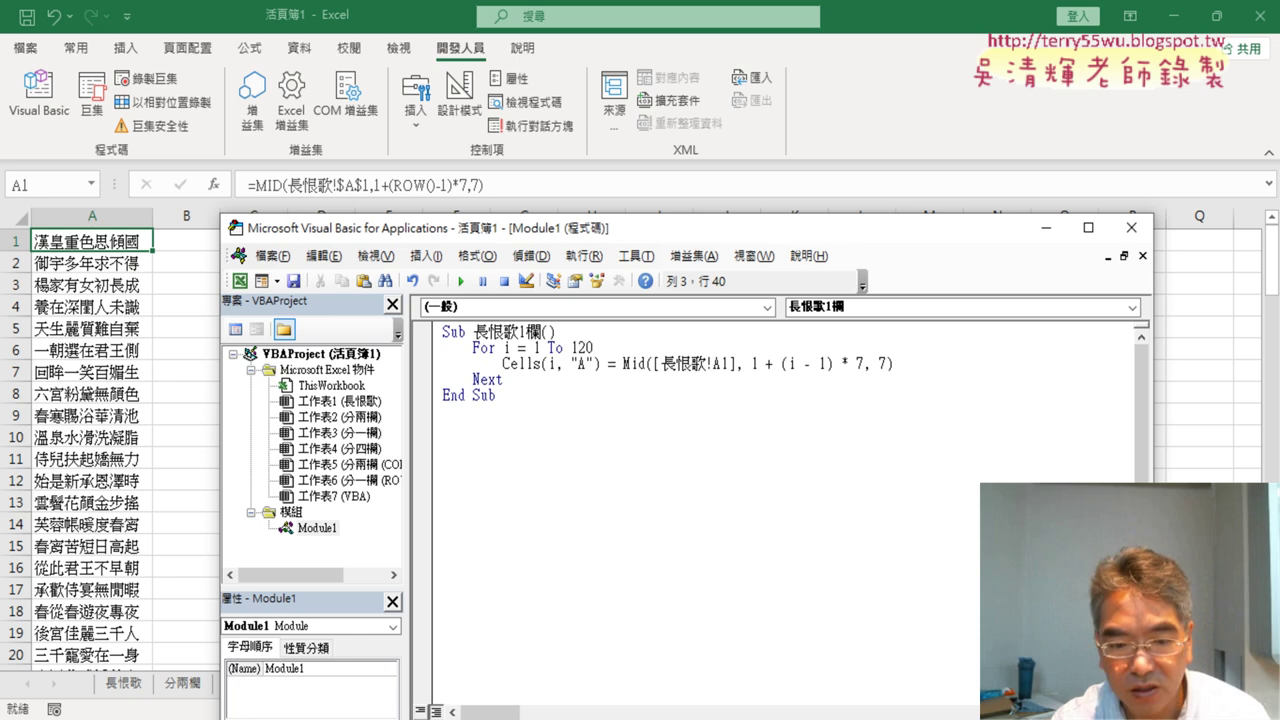
Step: Check the bracketed 長恨歌!A1 reference against the Google Docs notes
key(alt+Tab)
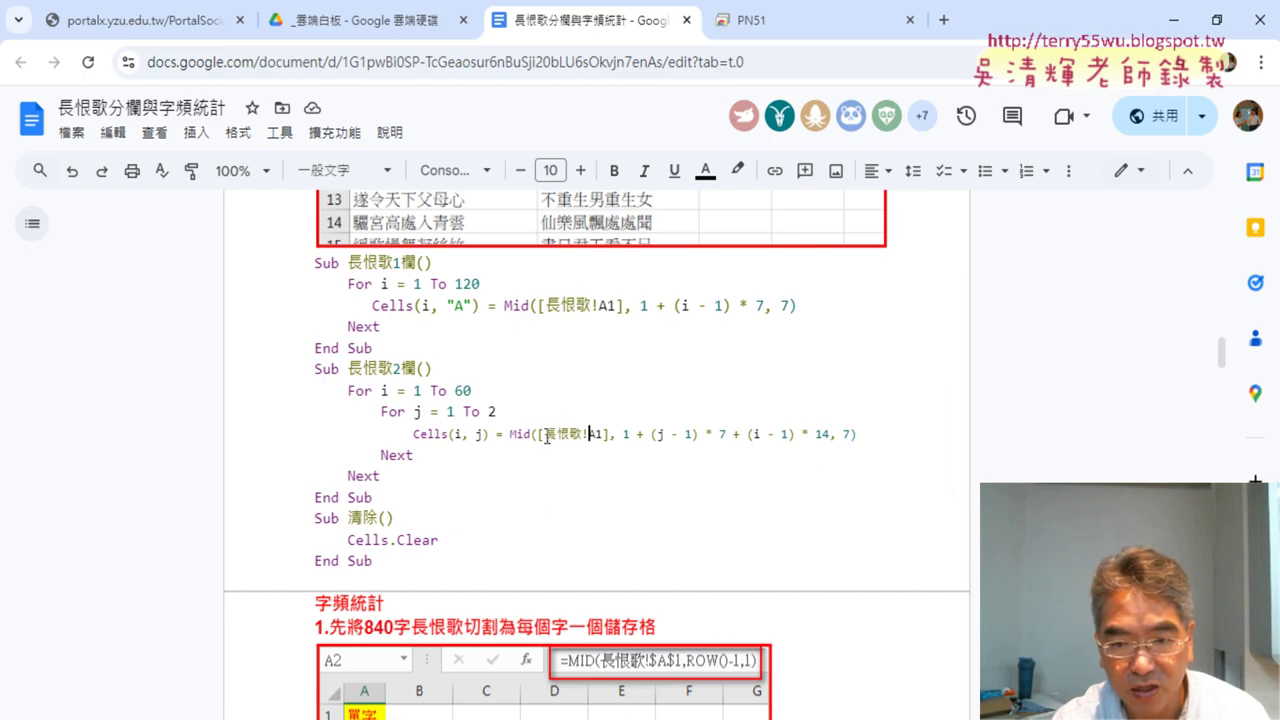
drag(545, 434, 604, 431)
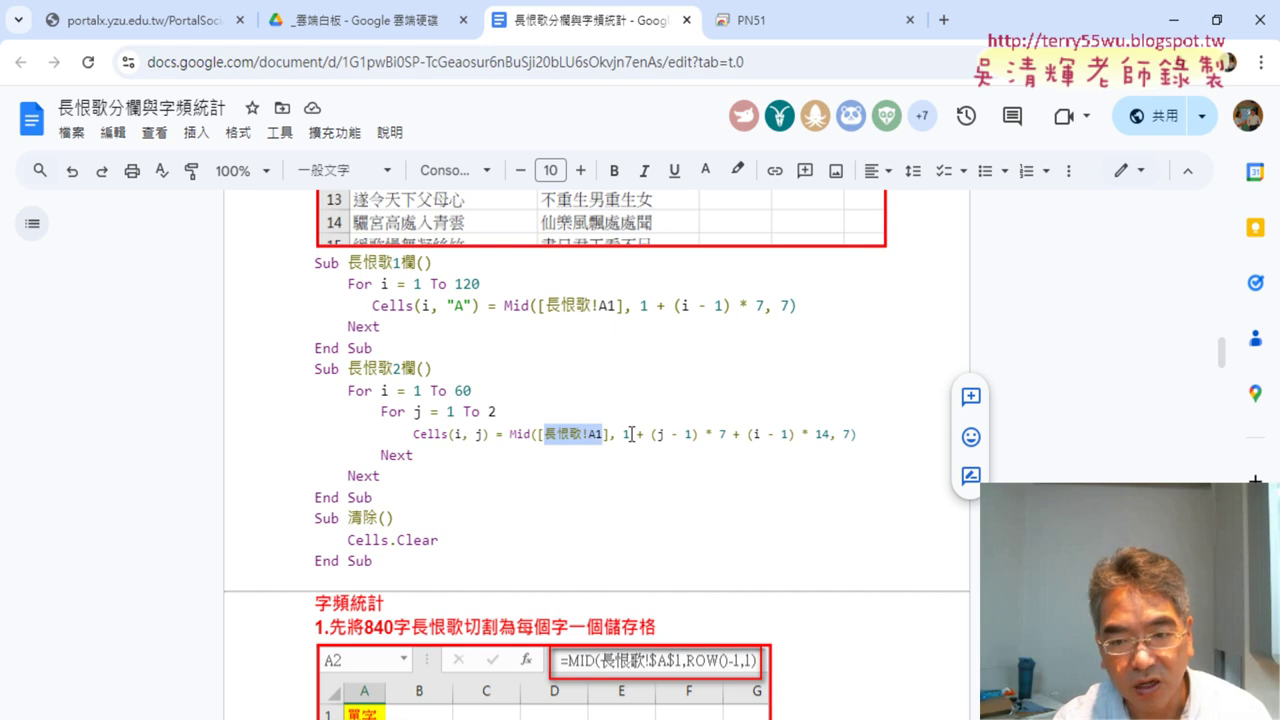
key(alt+Tab)
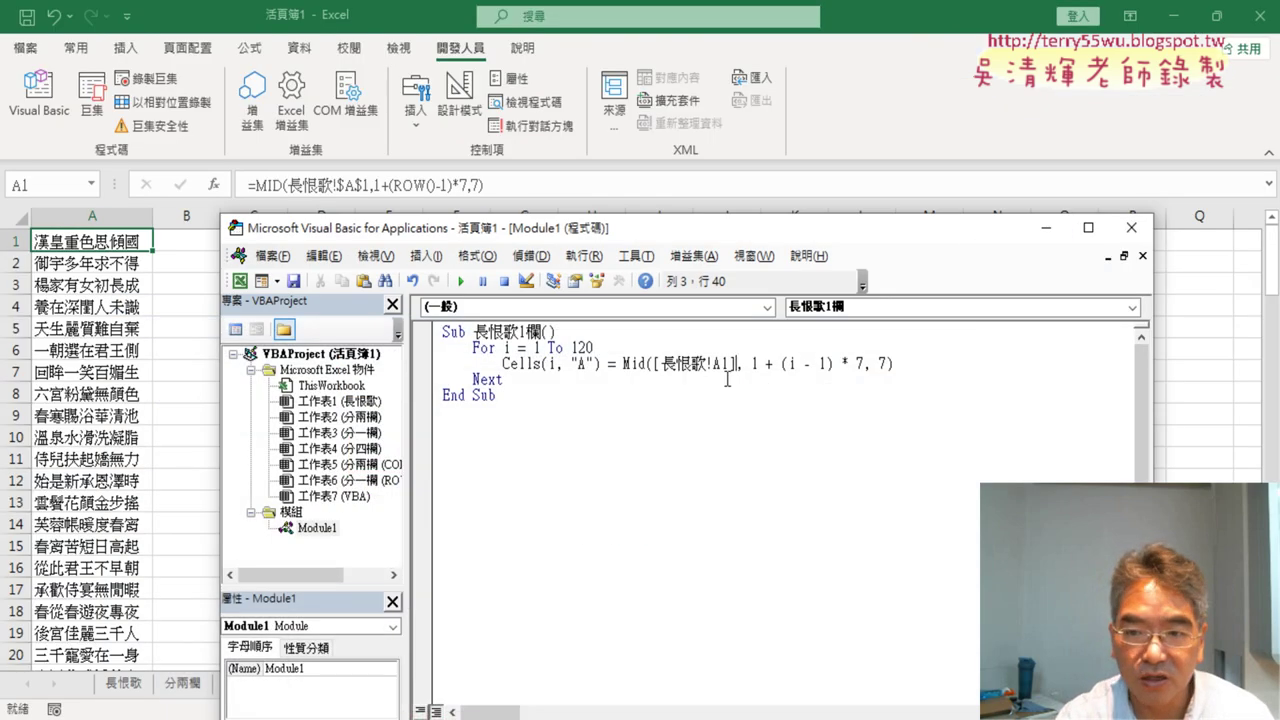
double_click(705, 362)
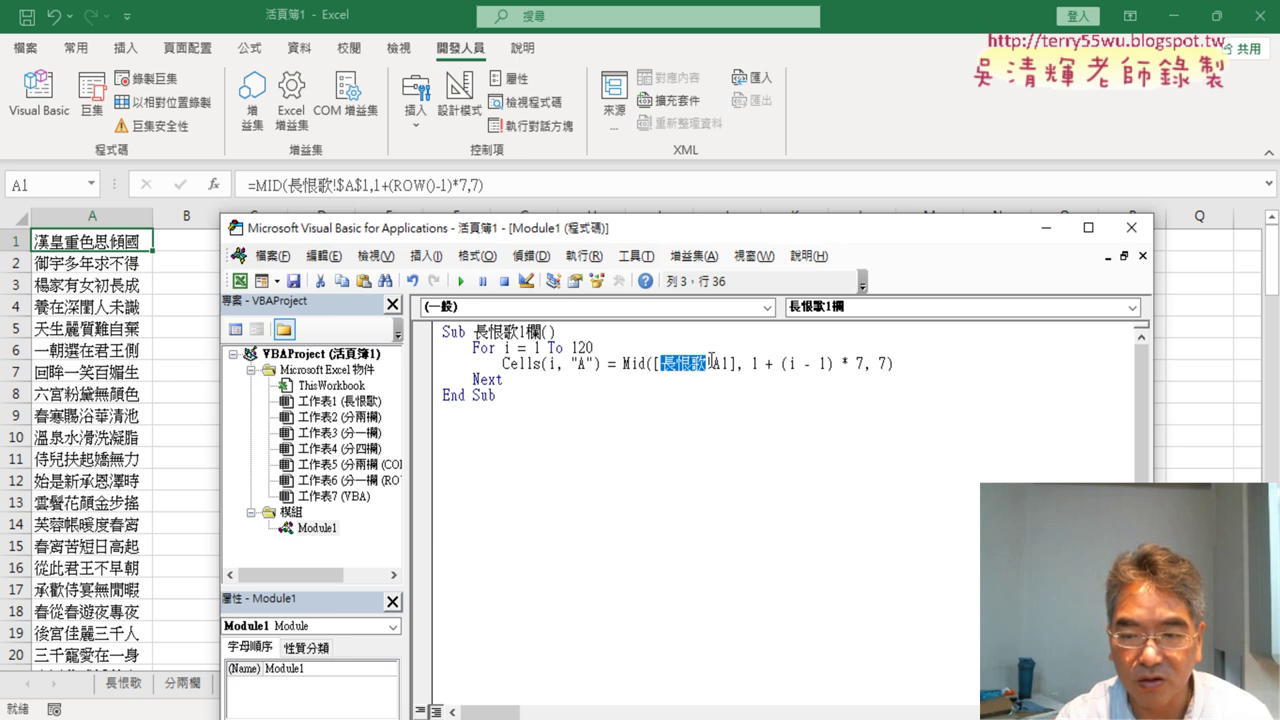
double_click(721, 363)
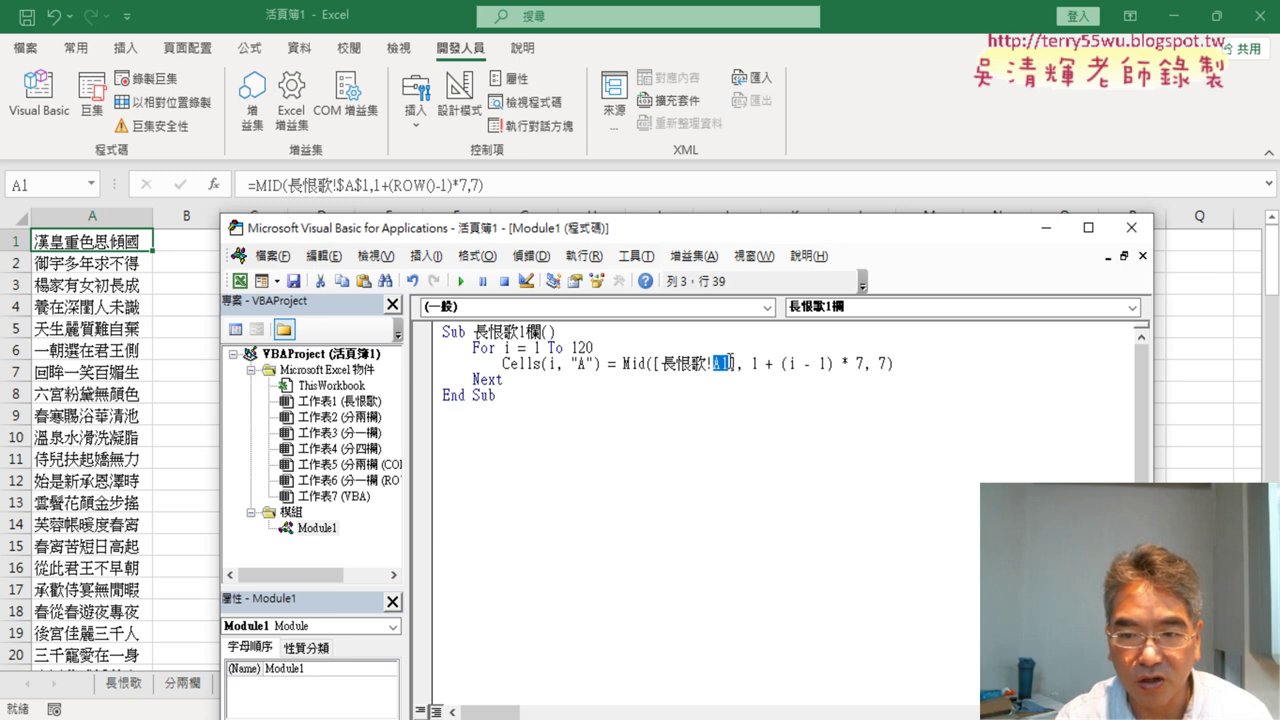
drag(655, 362, 737, 363)
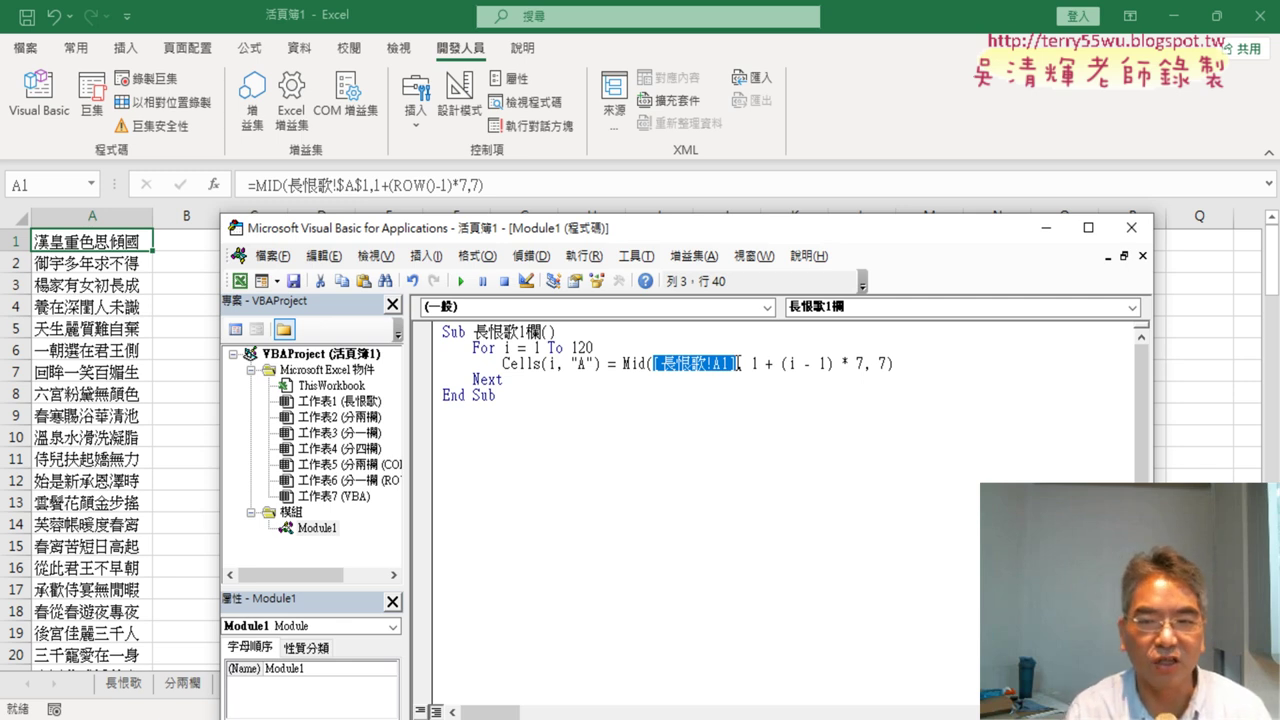
click(113, 216)
Step: Clear column A on 分一欄 (ROW) and rerun the edited 長恨歌1欄 macro to refill it
key(Delete)
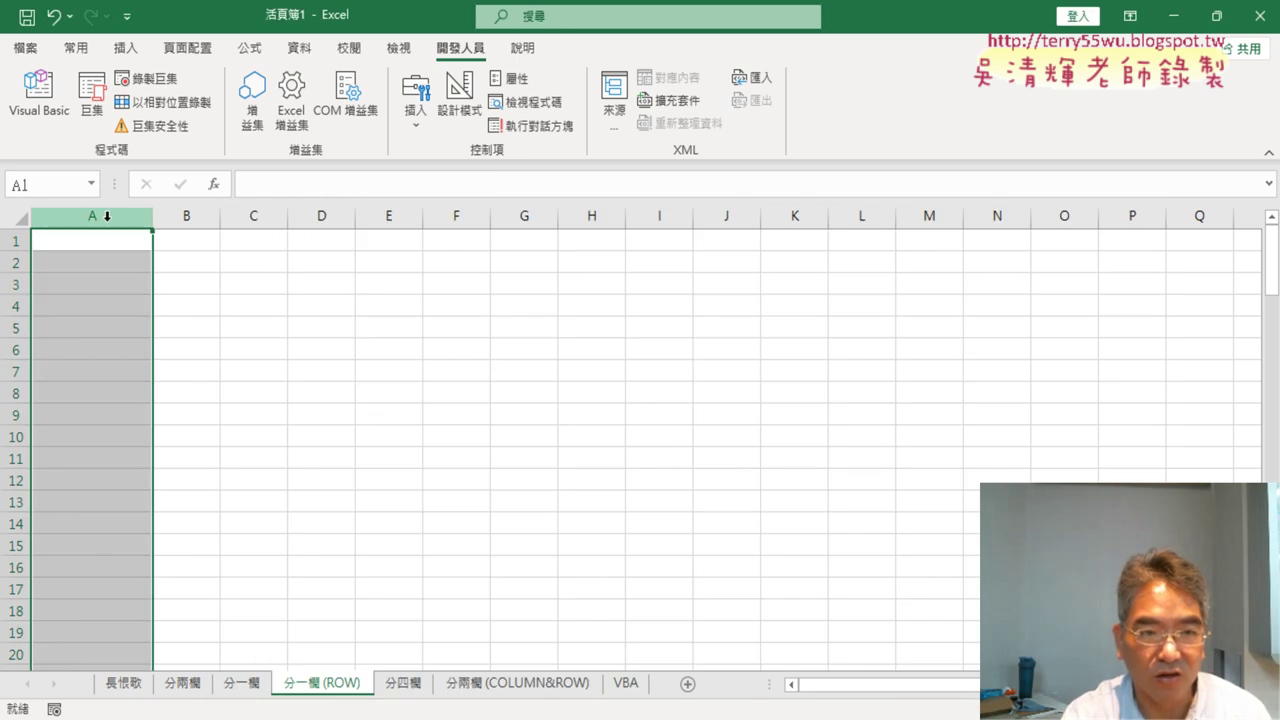
click(39, 95)
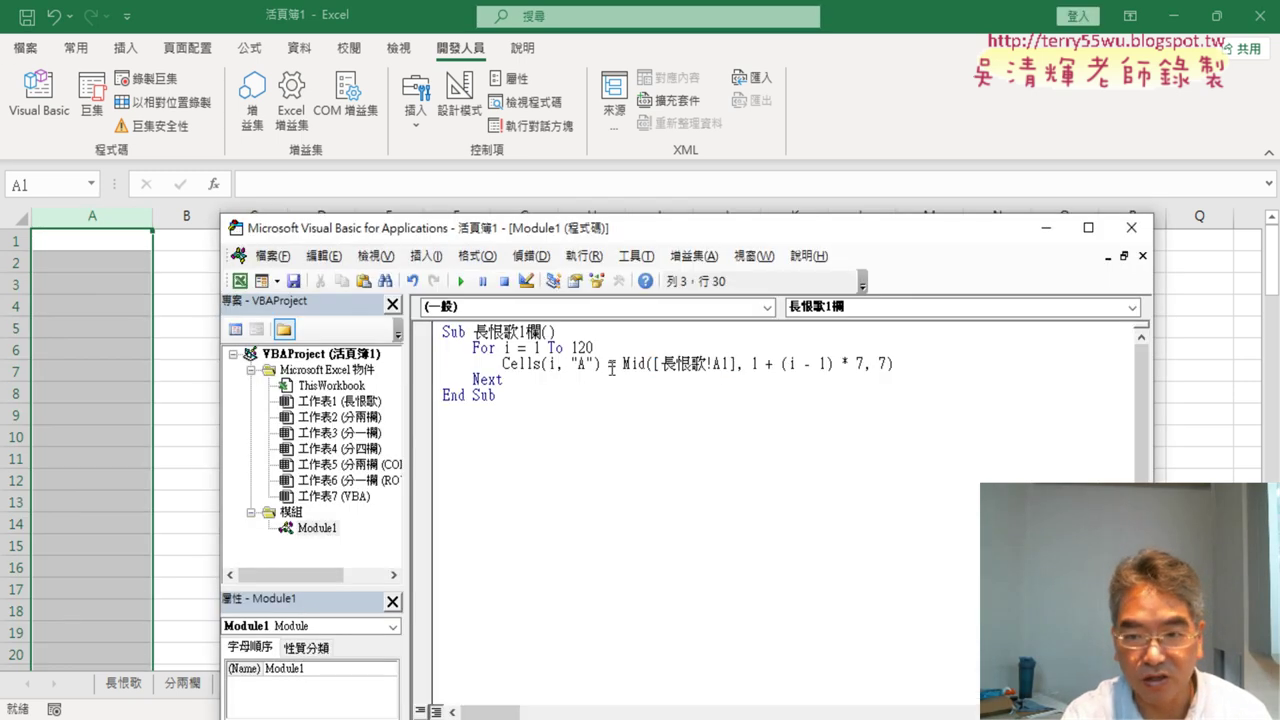
click(461, 281)
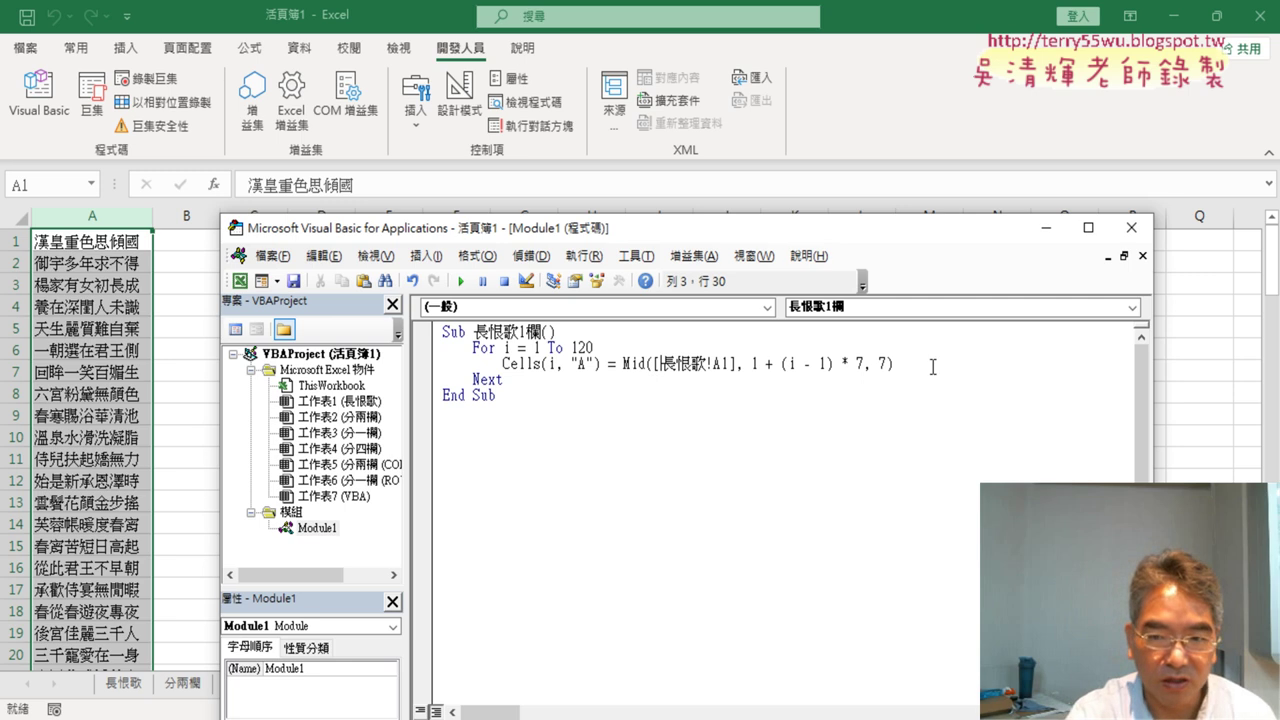
click(970, 363)
Step: Duplicate the Cells assignment line onto a new line directly below it
click(505, 364)
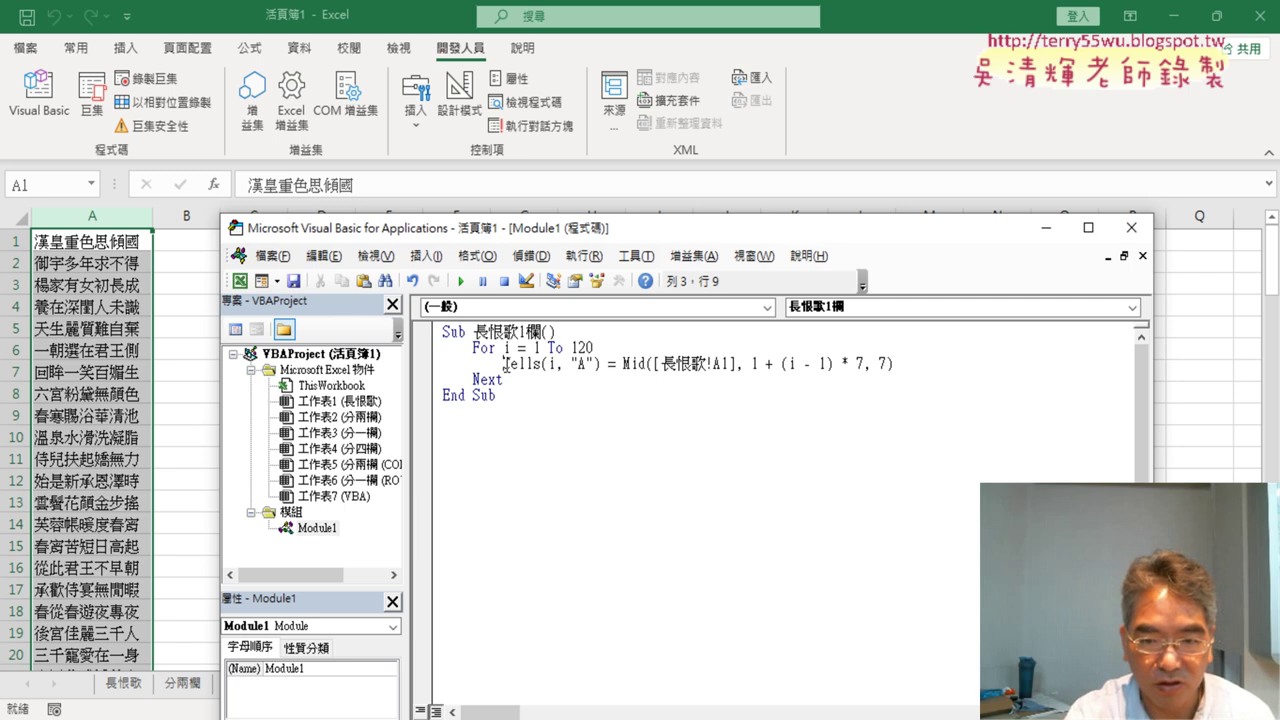
text(')
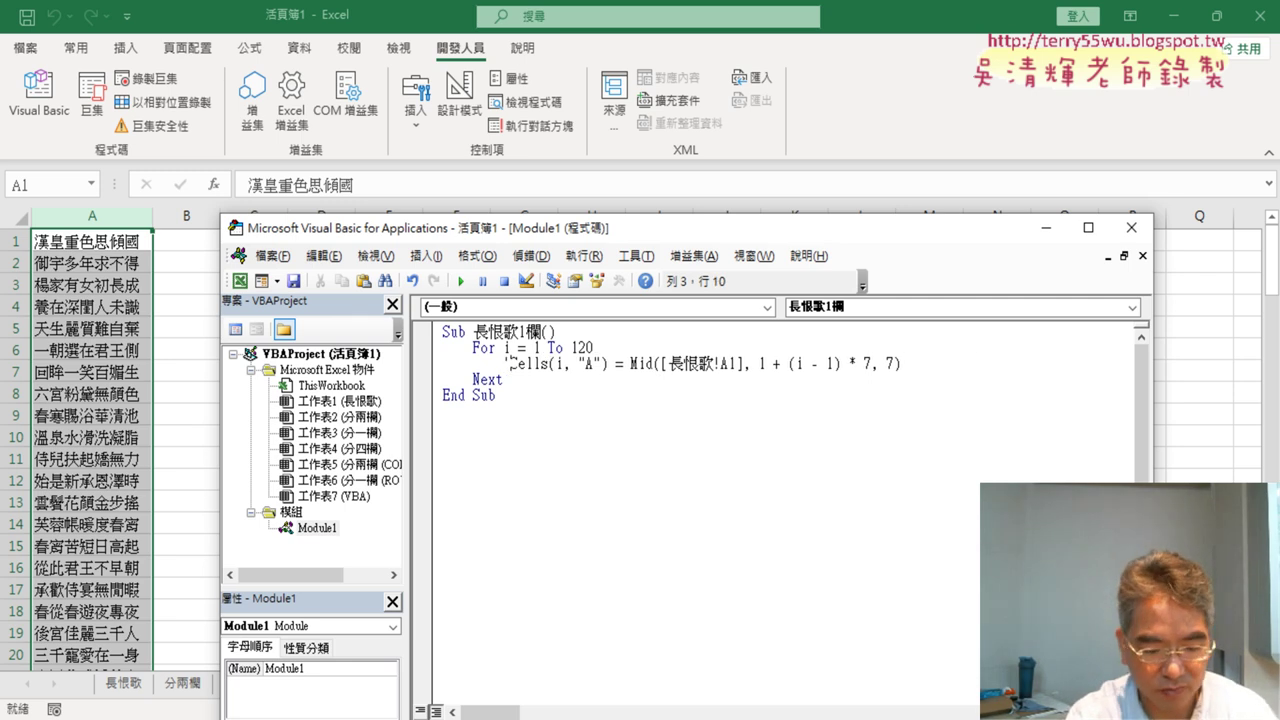
key(ctrl+z)
key(ctrl+z)
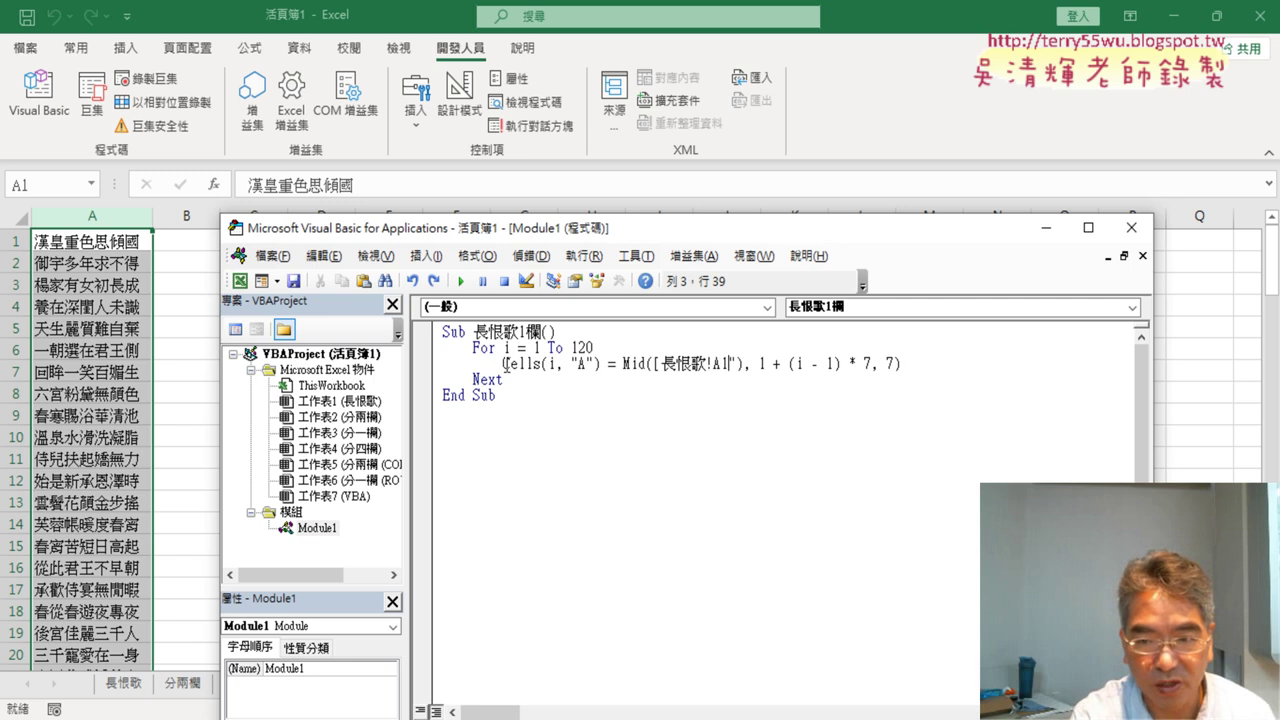
key(ctrl+z)
key(ctrl+z)
key(ctrl+z)
key(ctrl+z)
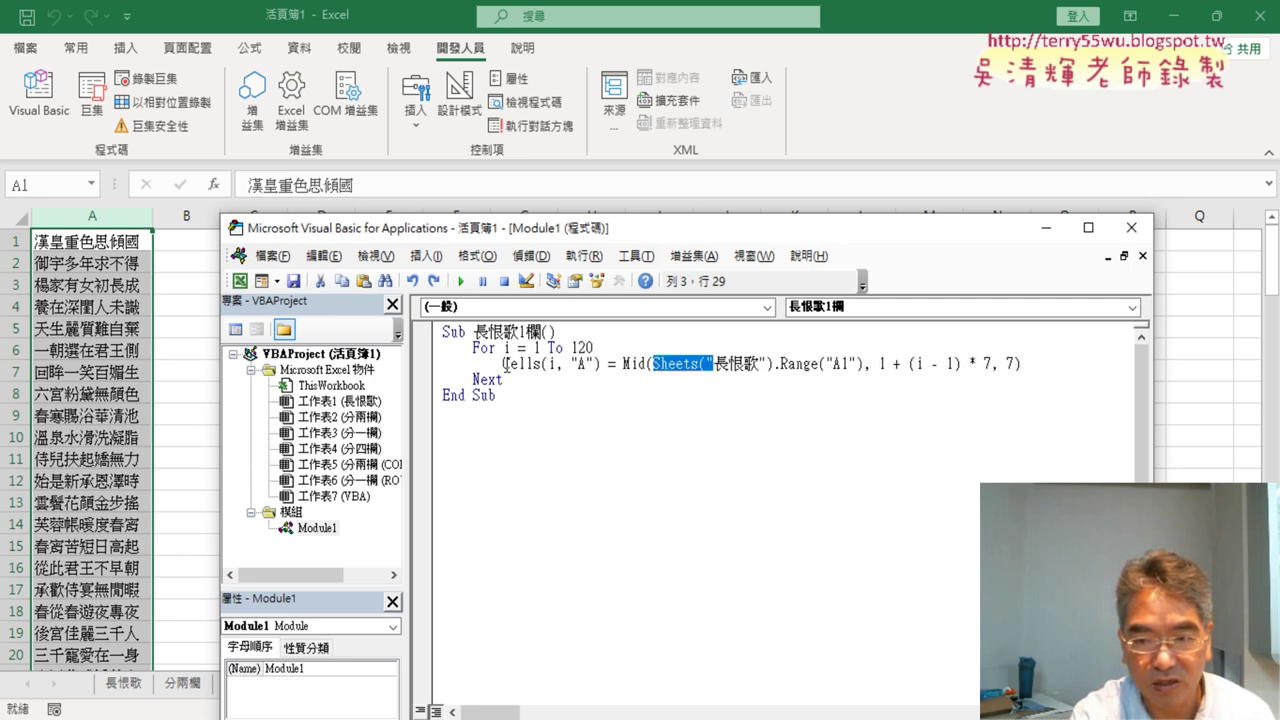
click(975, 366)
key(Return)
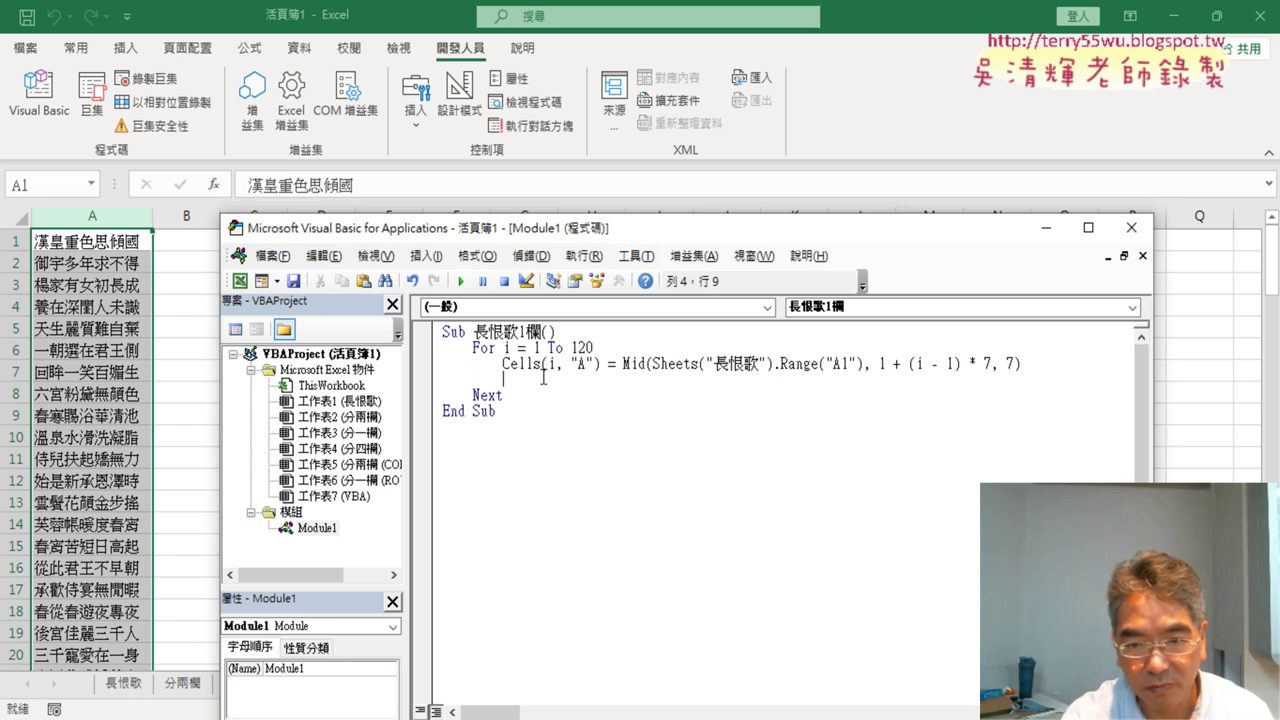
click(503, 366)
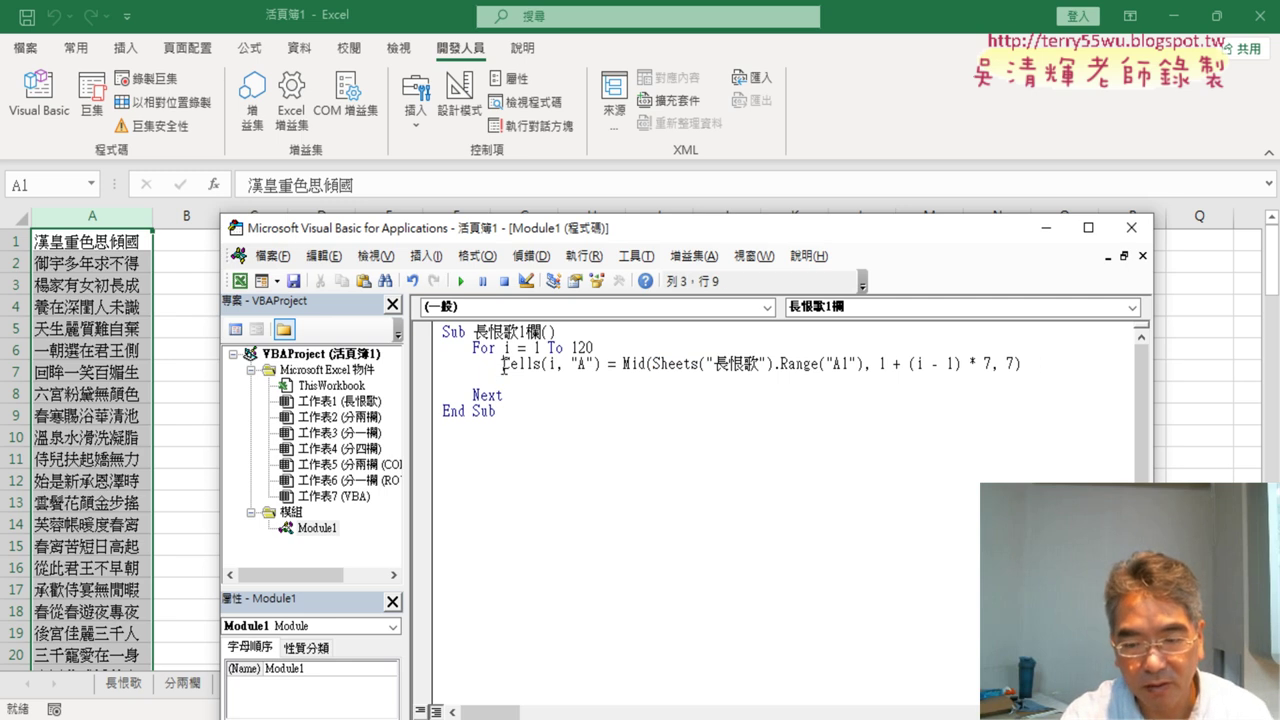
drag(503, 366, 1020, 362)
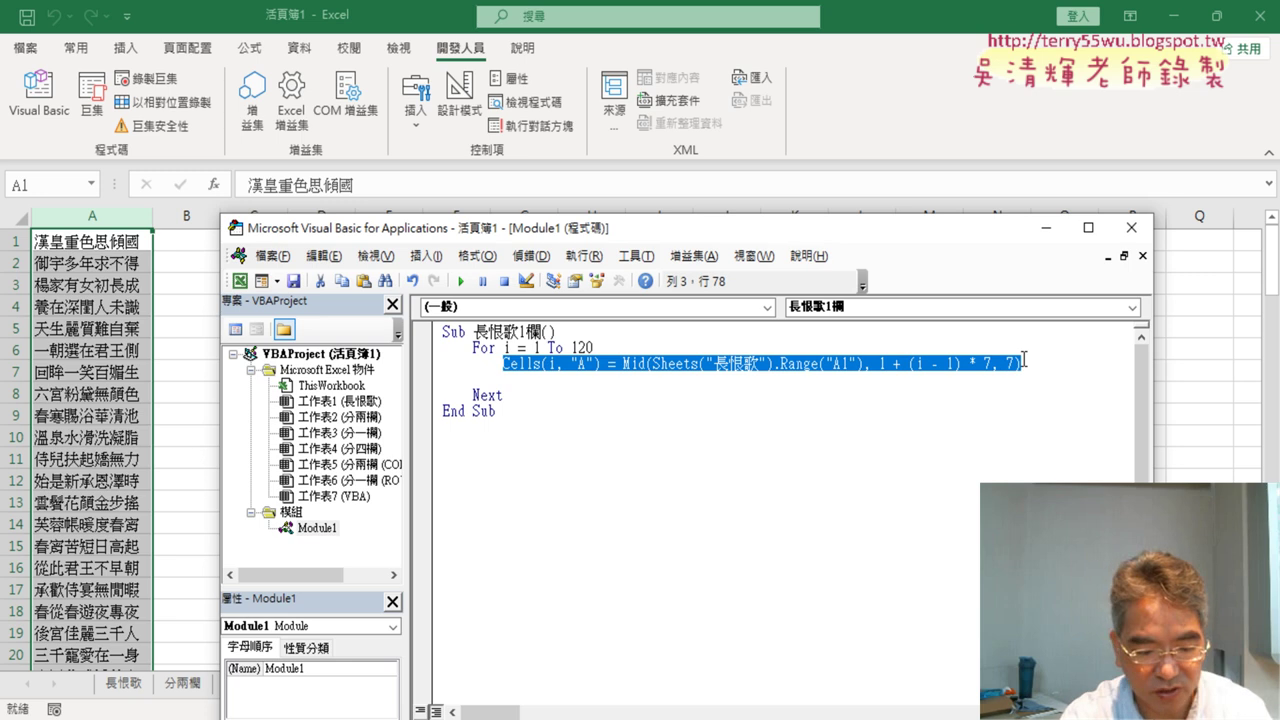
key(ctrl+c)
click(603, 387)
key(ctrl+v)
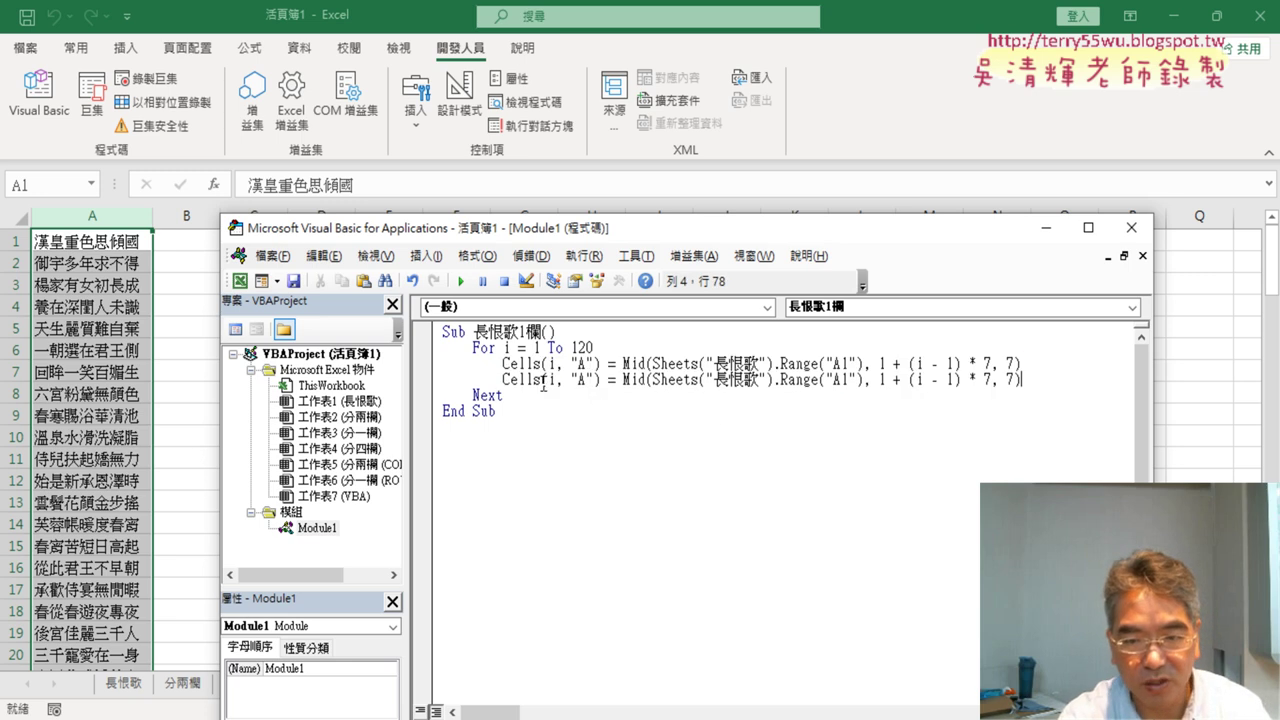
Step: Comment out the original Cells line with an apostrophe
click(503, 380)
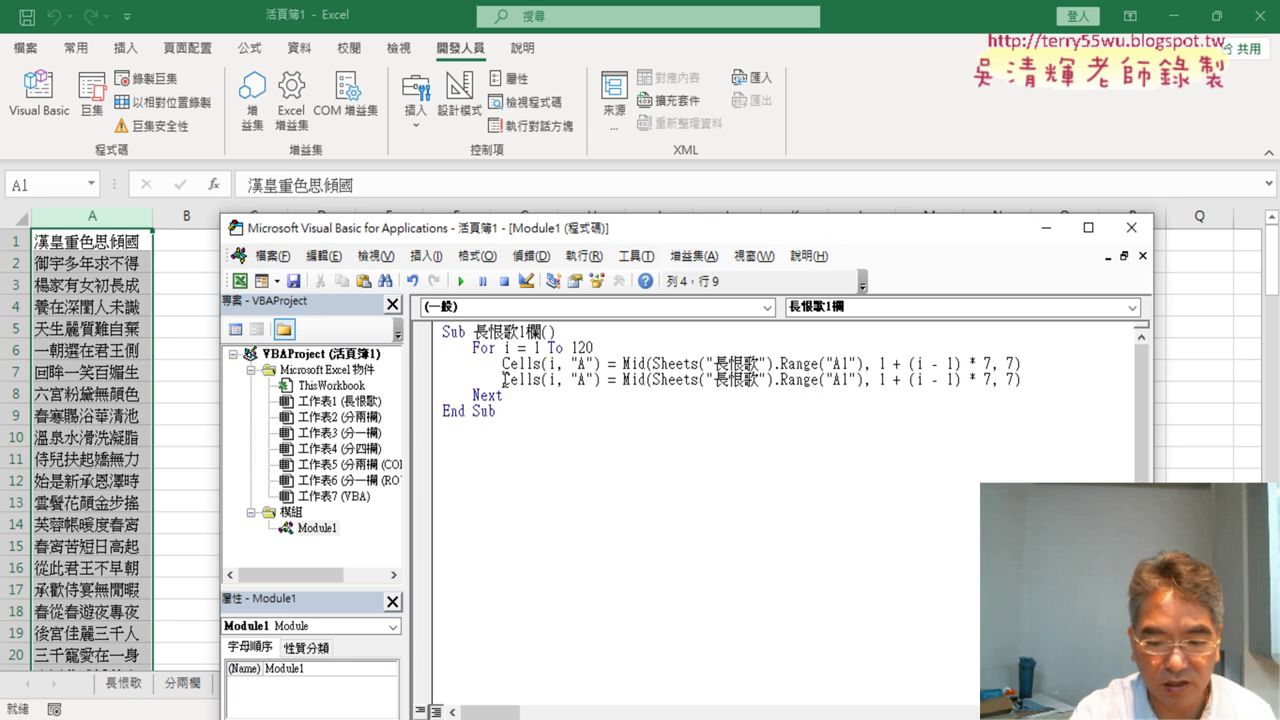
key(Up)
text(')
key(Down)
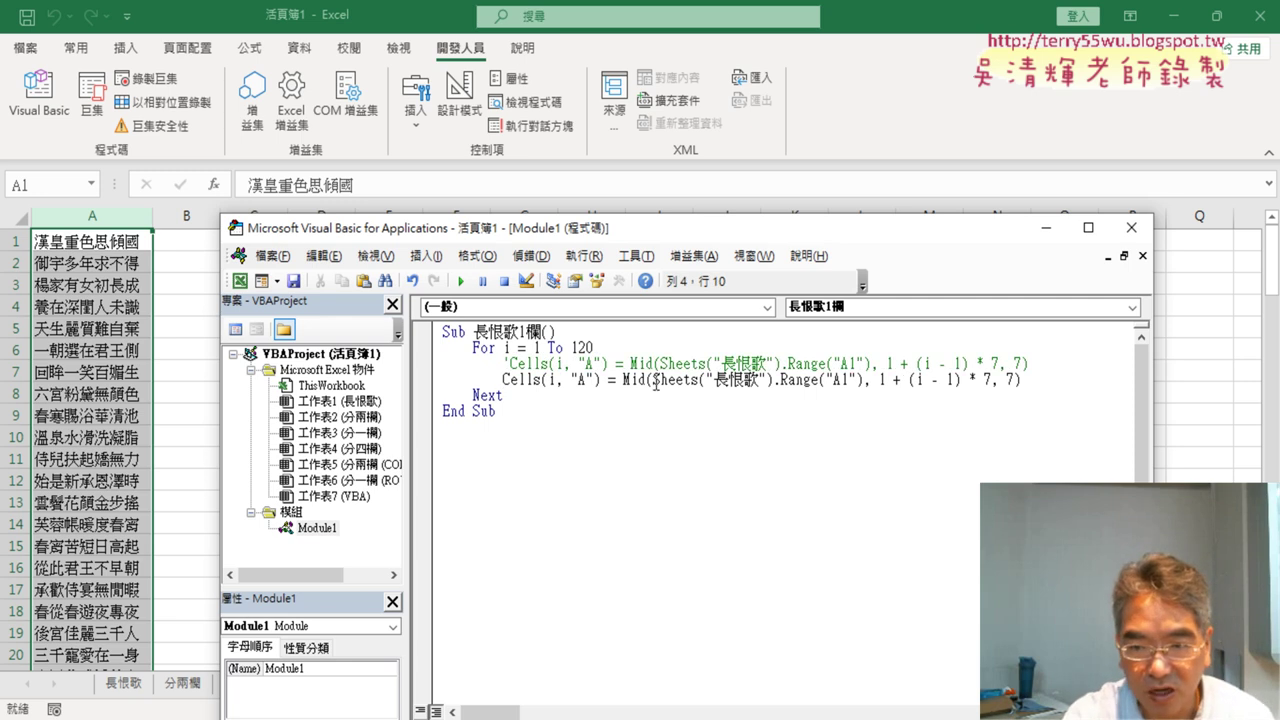
Step: In the copied line, replace Sheets("長恨歌").Range("A1") with [長恨歌!A1]
mouse_move(653, 380)
mouse_down()
mouse_move(817, 390)
mouse_move(713, 381)
mouse_up()
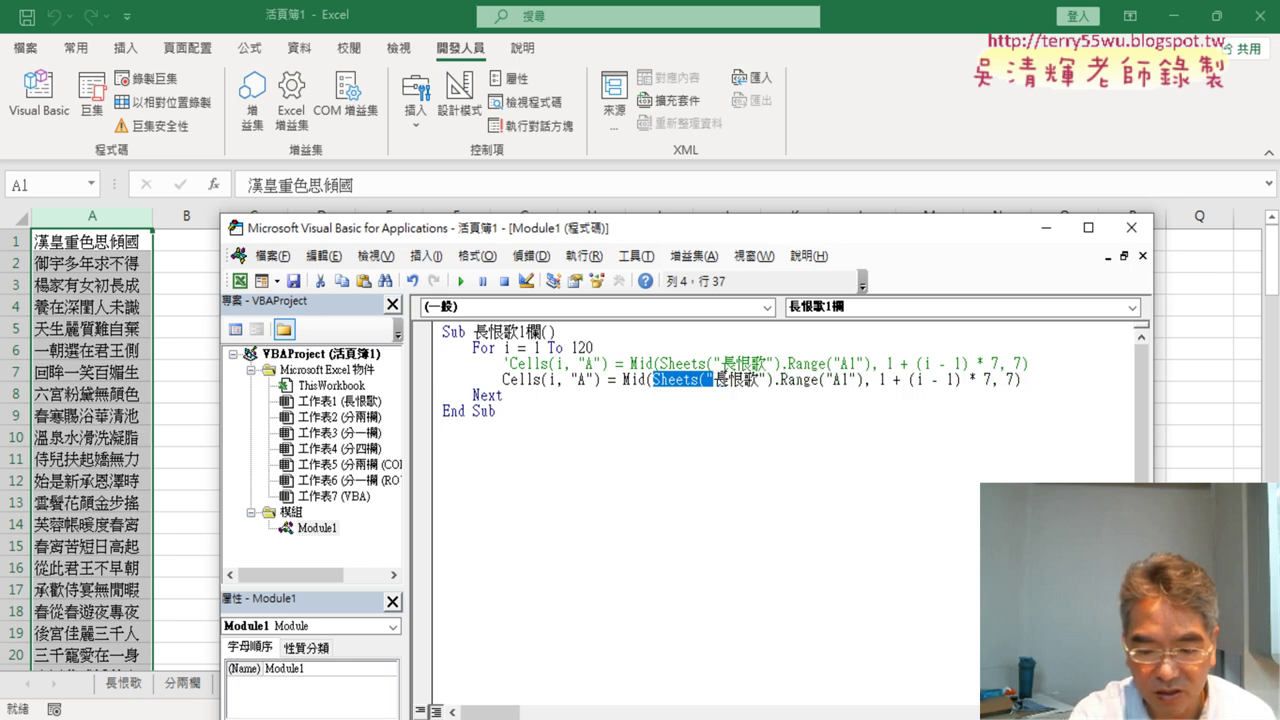
text([)
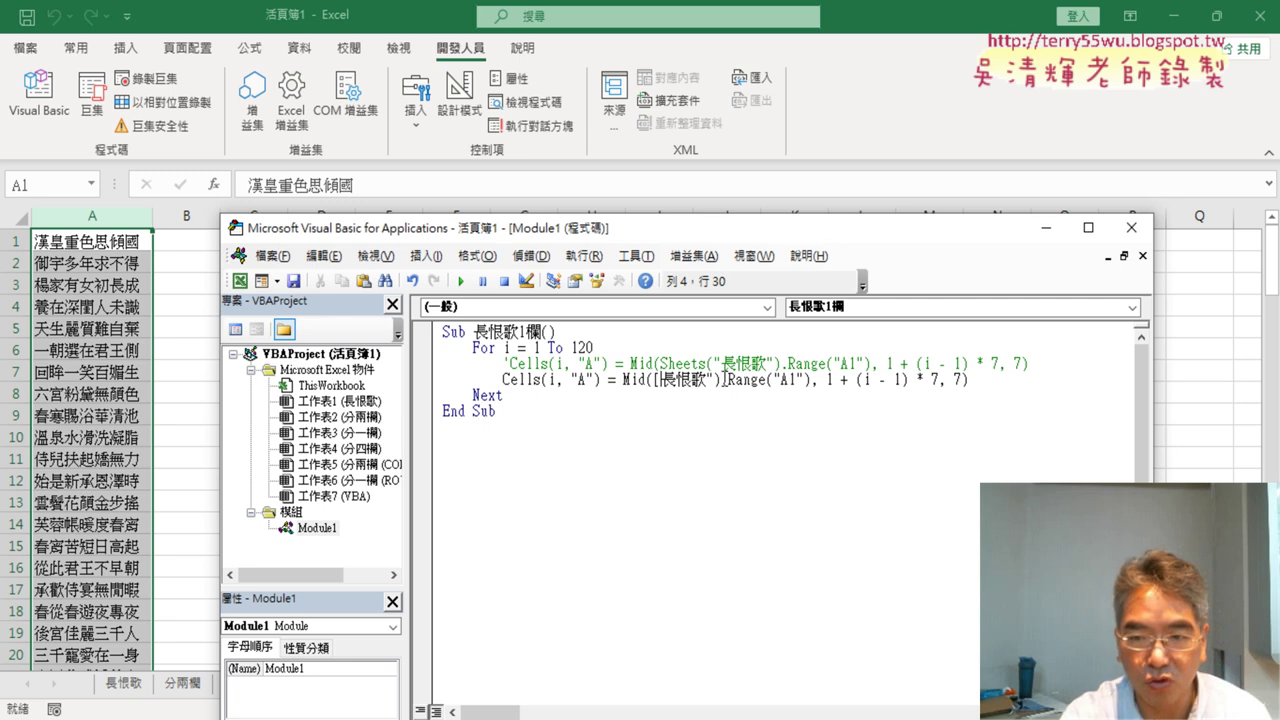
click(704, 379)
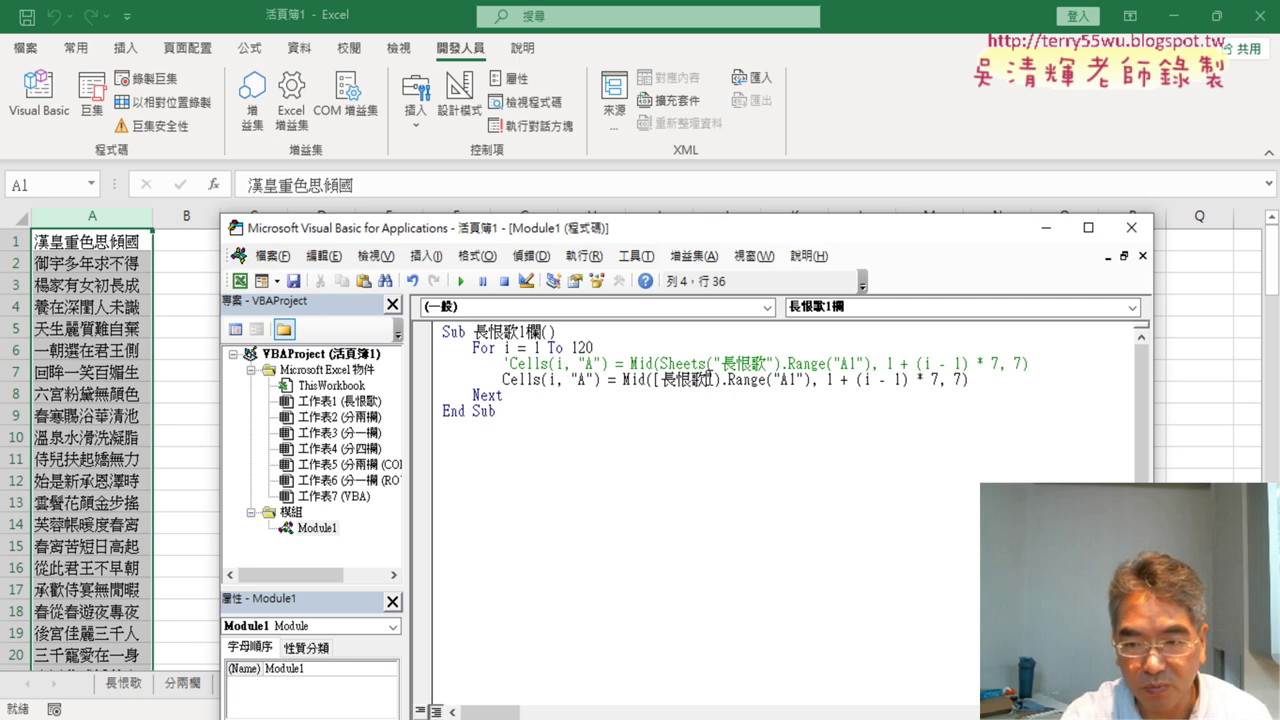
drag(706, 379, 727, 380)
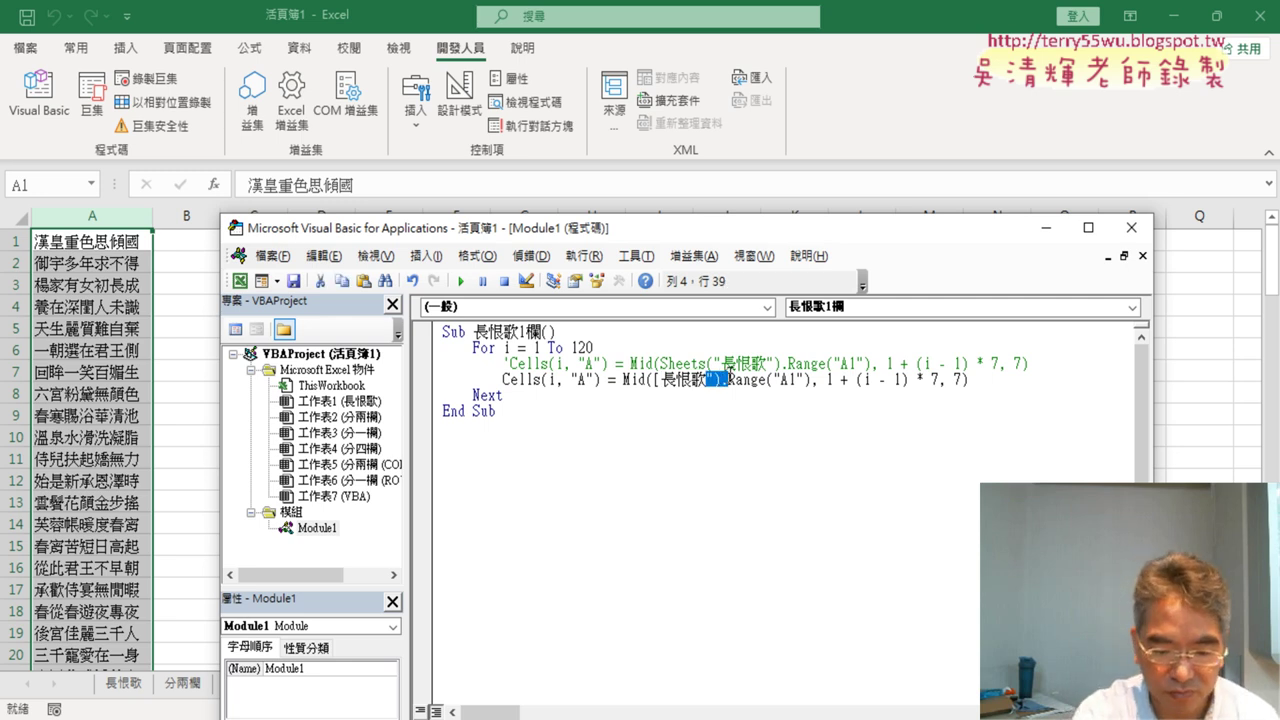
text(!)
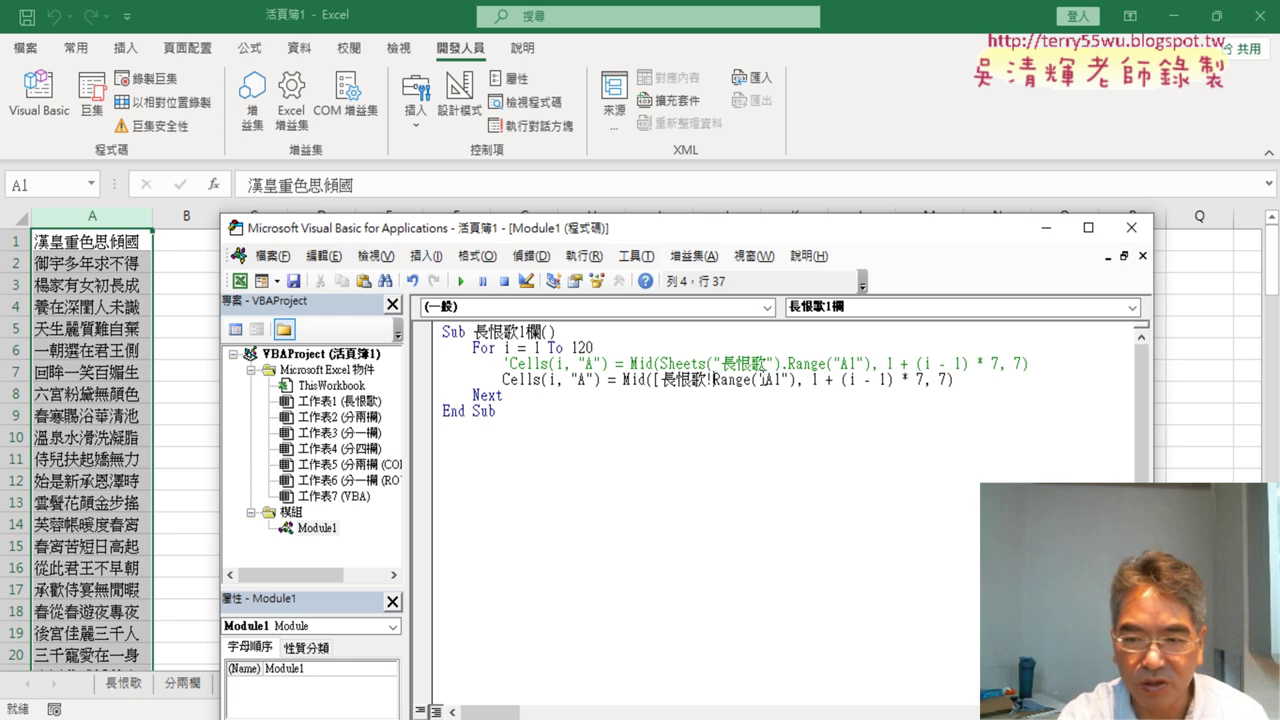
drag(765, 380, 714, 382)
key(Delete)
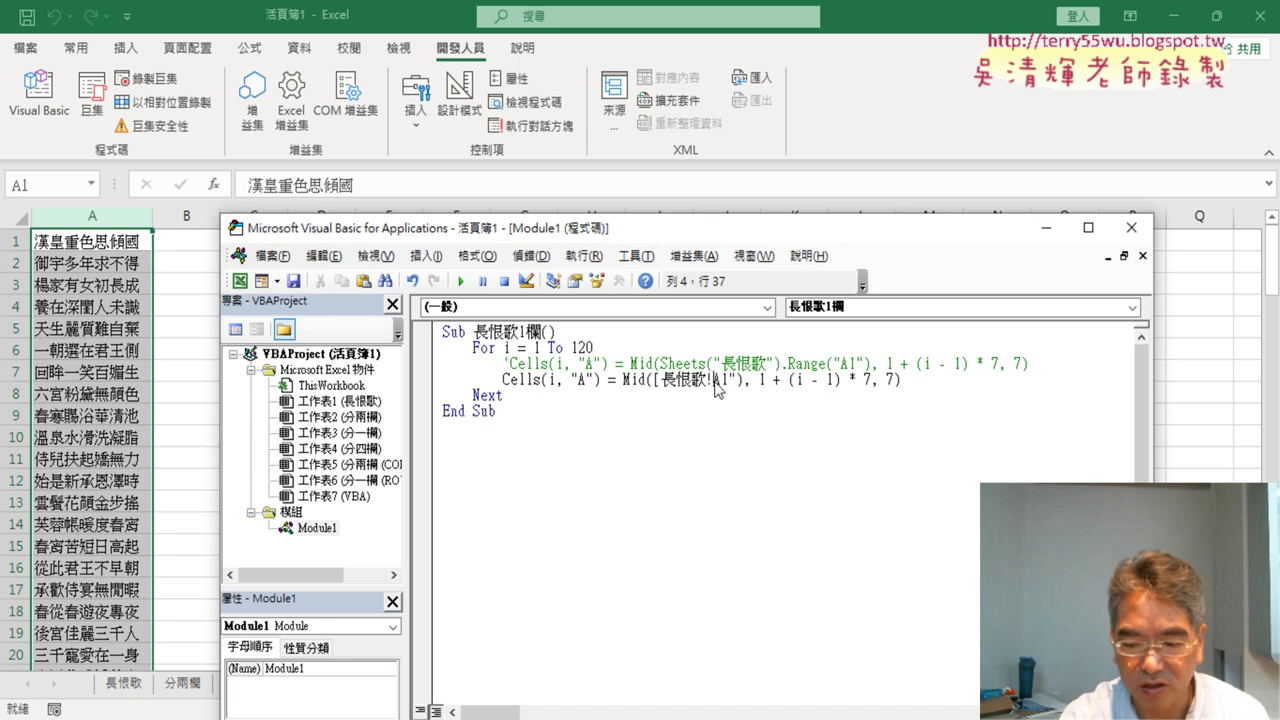
key(Delete)
key(Delete)
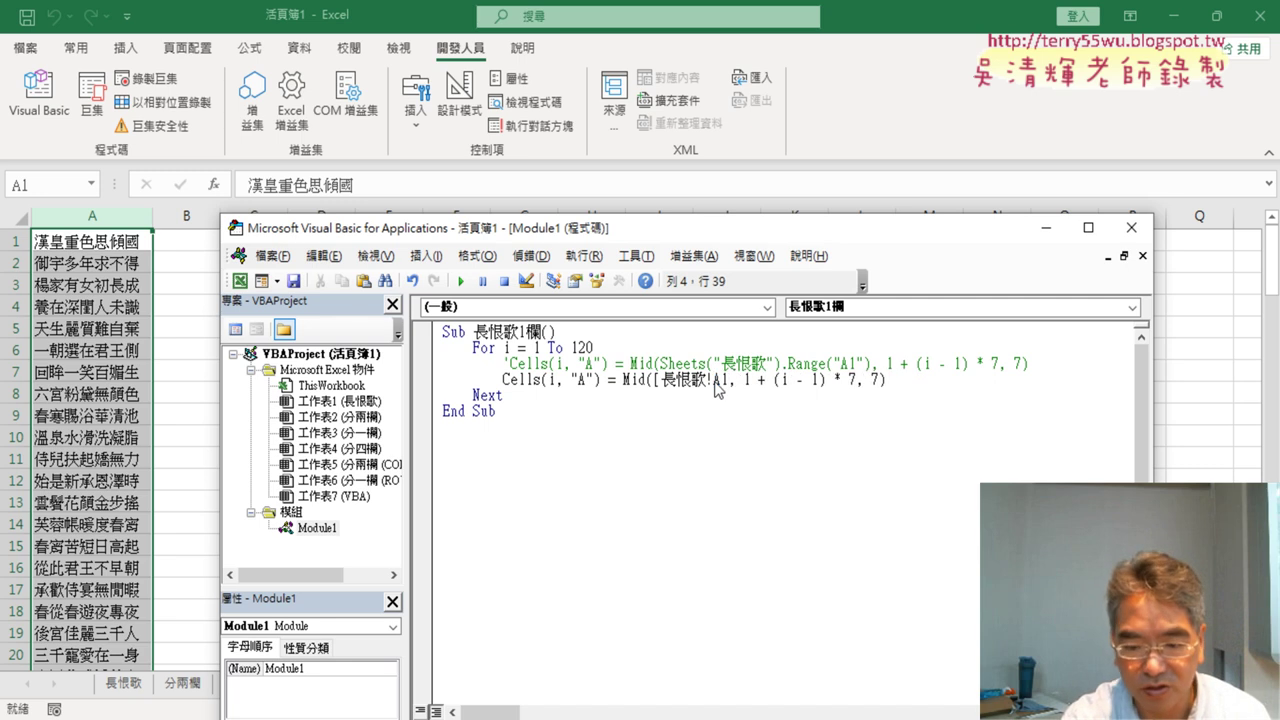
text(])
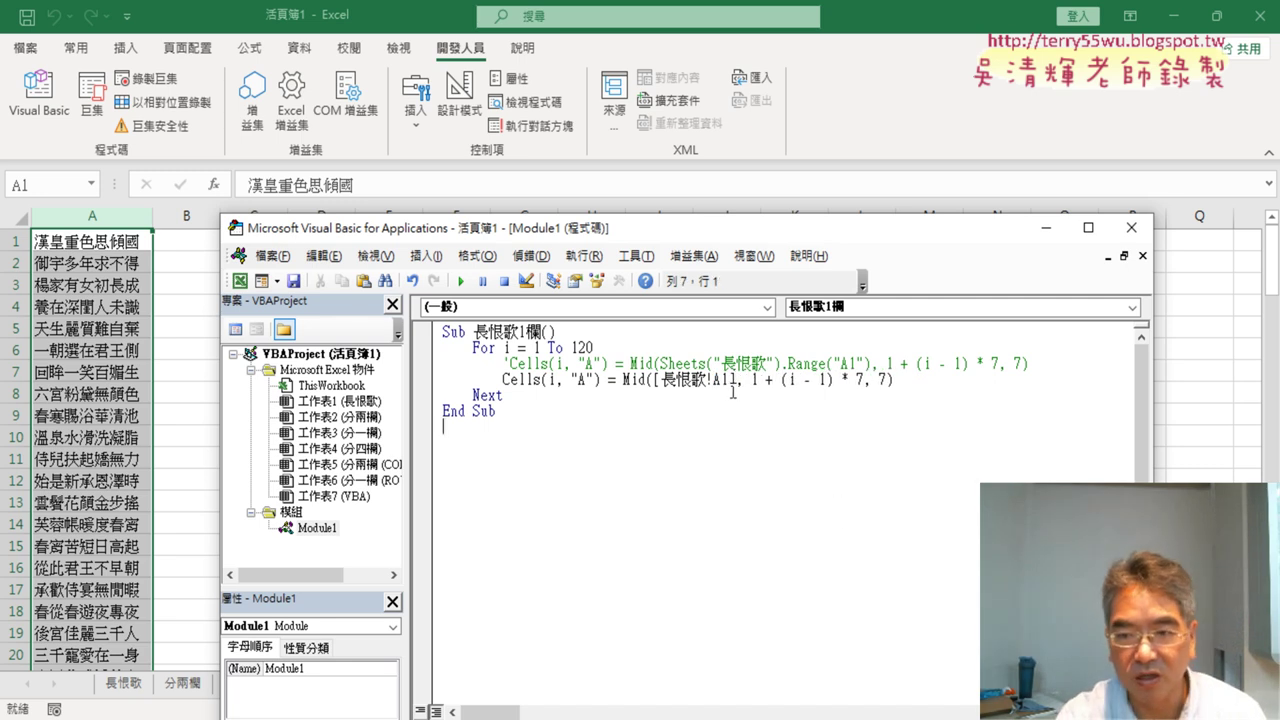
drag(735, 380, 655, 380)
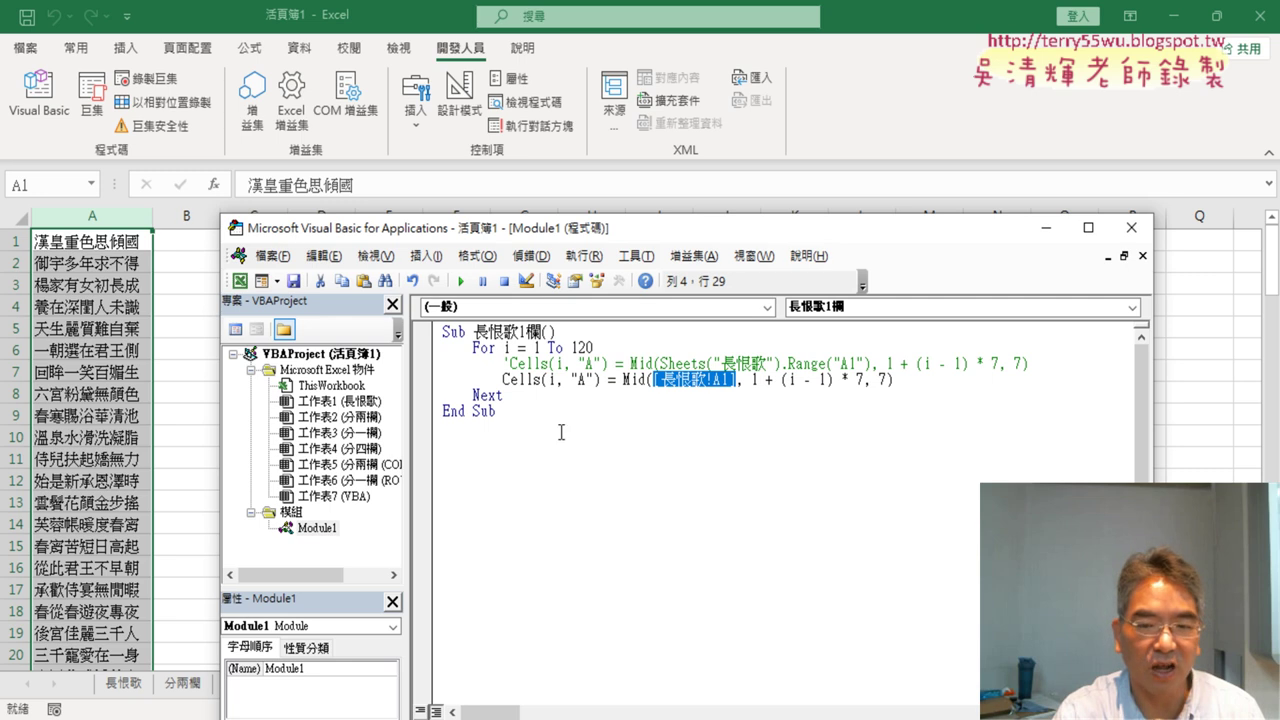
Step: Copy the whole macro below End Sub, rename the copy 長恨歌2欄, and show 分兩欄 (COLUMN&ROW)
drag(642, 229, 823, 119)
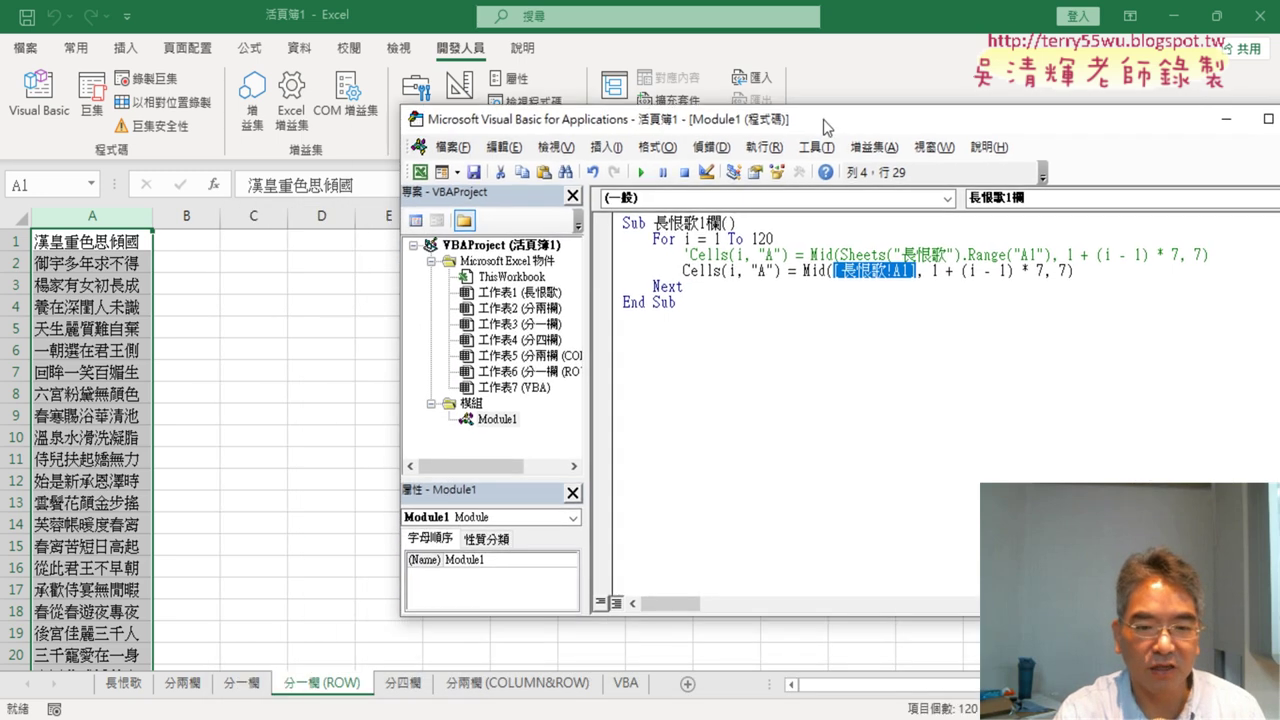
click(700, 299)
key(ctrl+a)
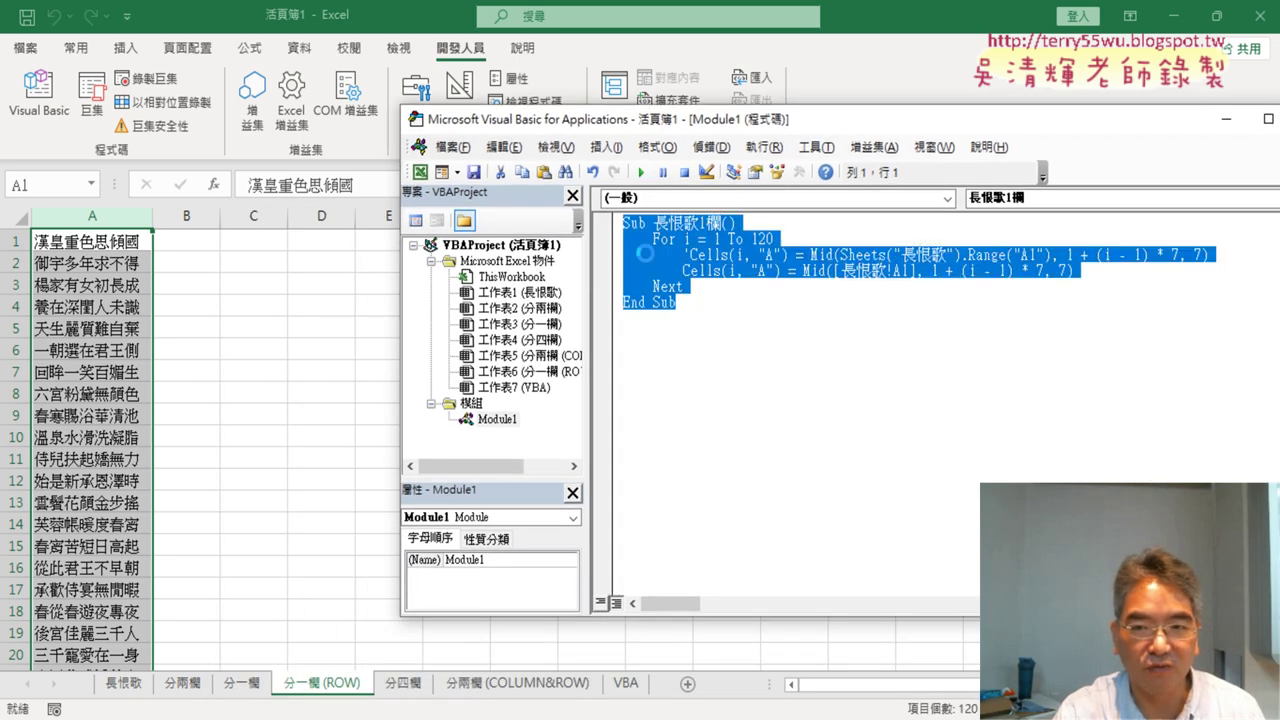
key(ctrl+c)
click(646, 334)
key(ctrl+v)
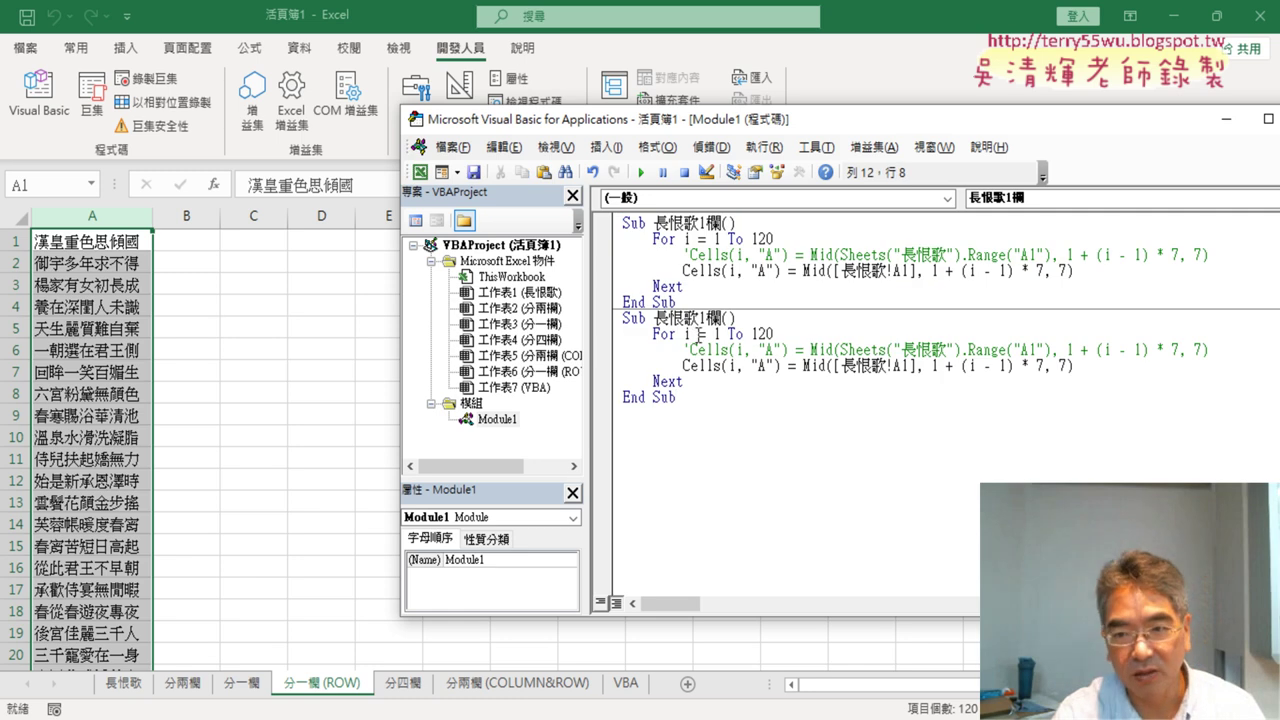
drag(697, 318, 705, 318)
text(2)
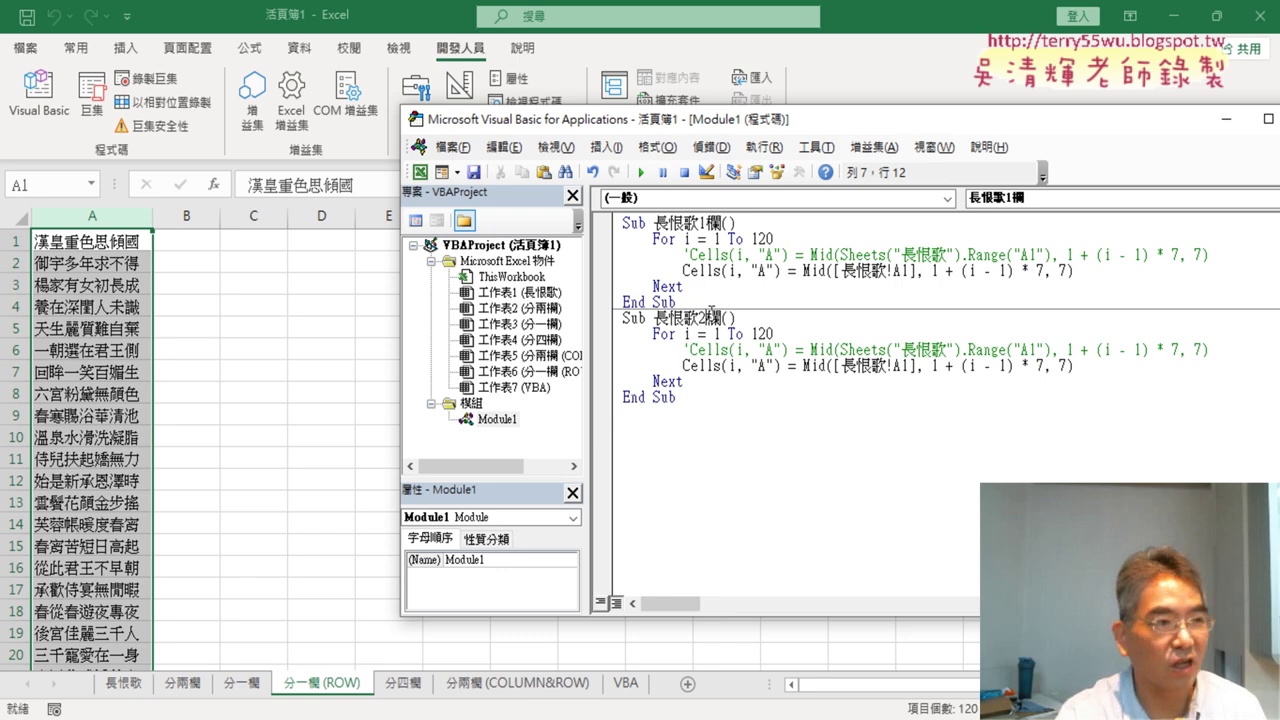
click(492, 690)
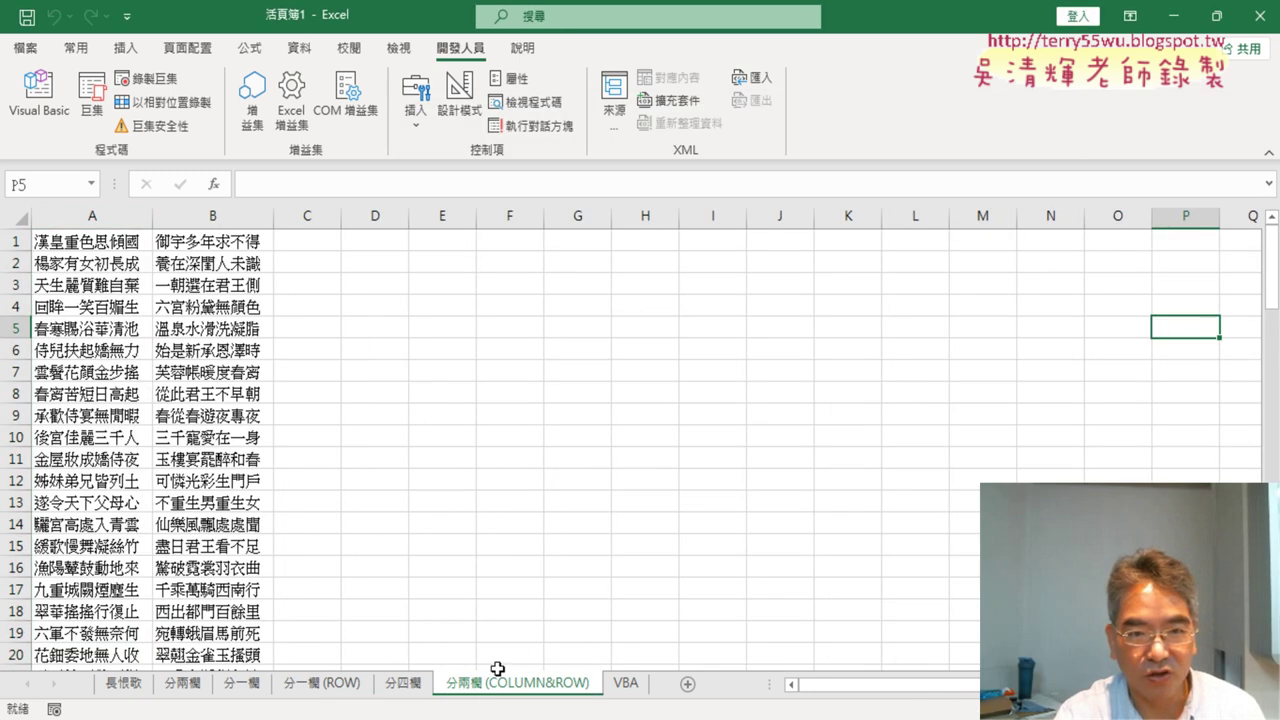
Step: Check the MID formula in A1 of 分兩欄 (COLUMN&ROW), then return to the VBA editor
click(124, 242)
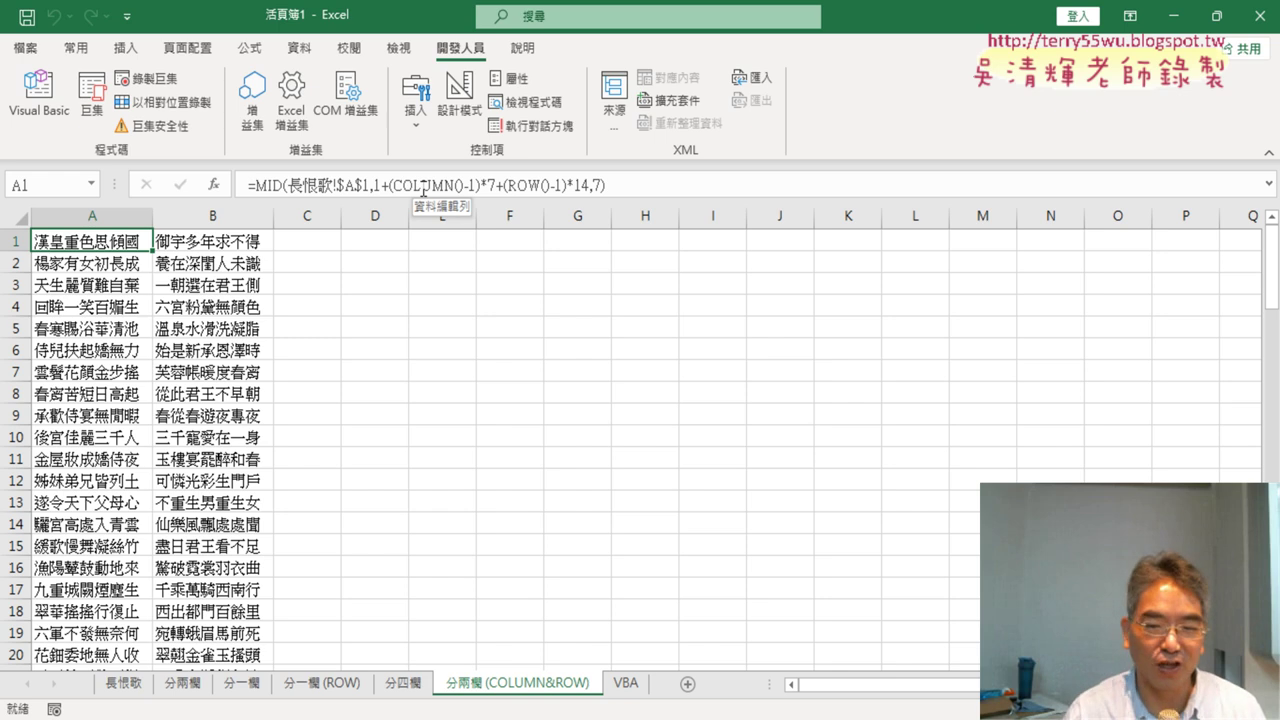
mouse_move(345, 719)
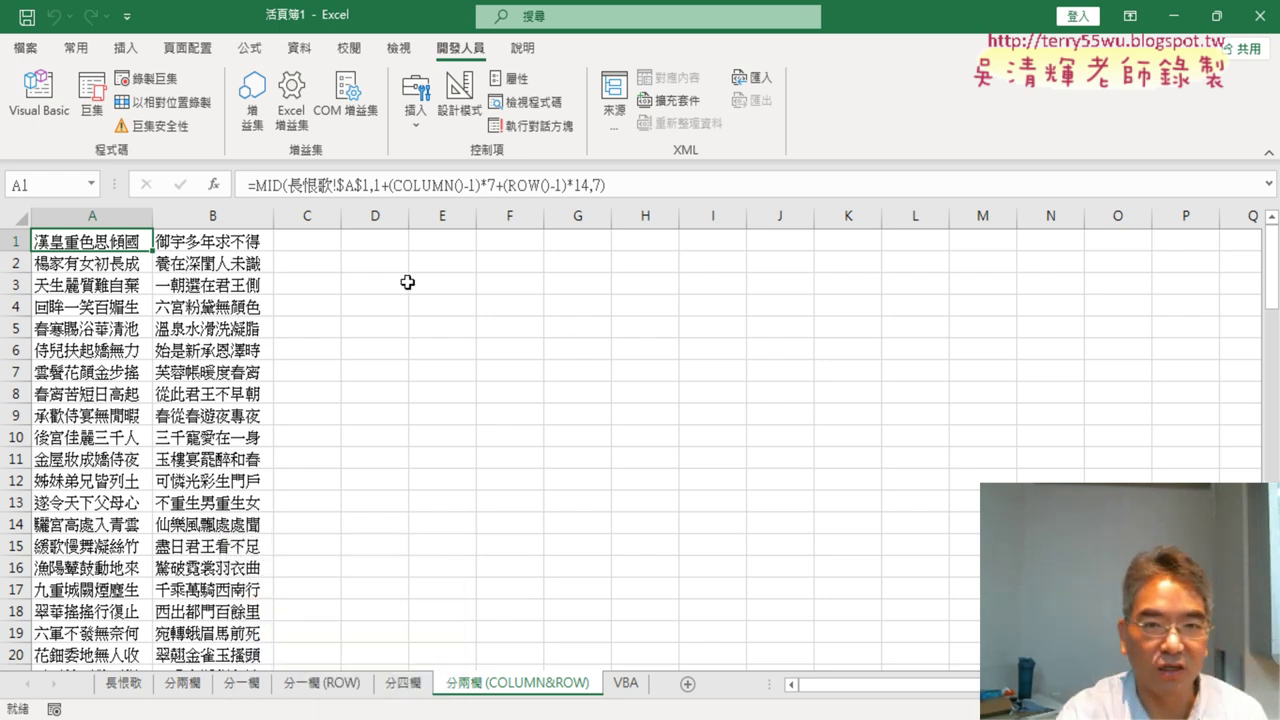
click(39, 96)
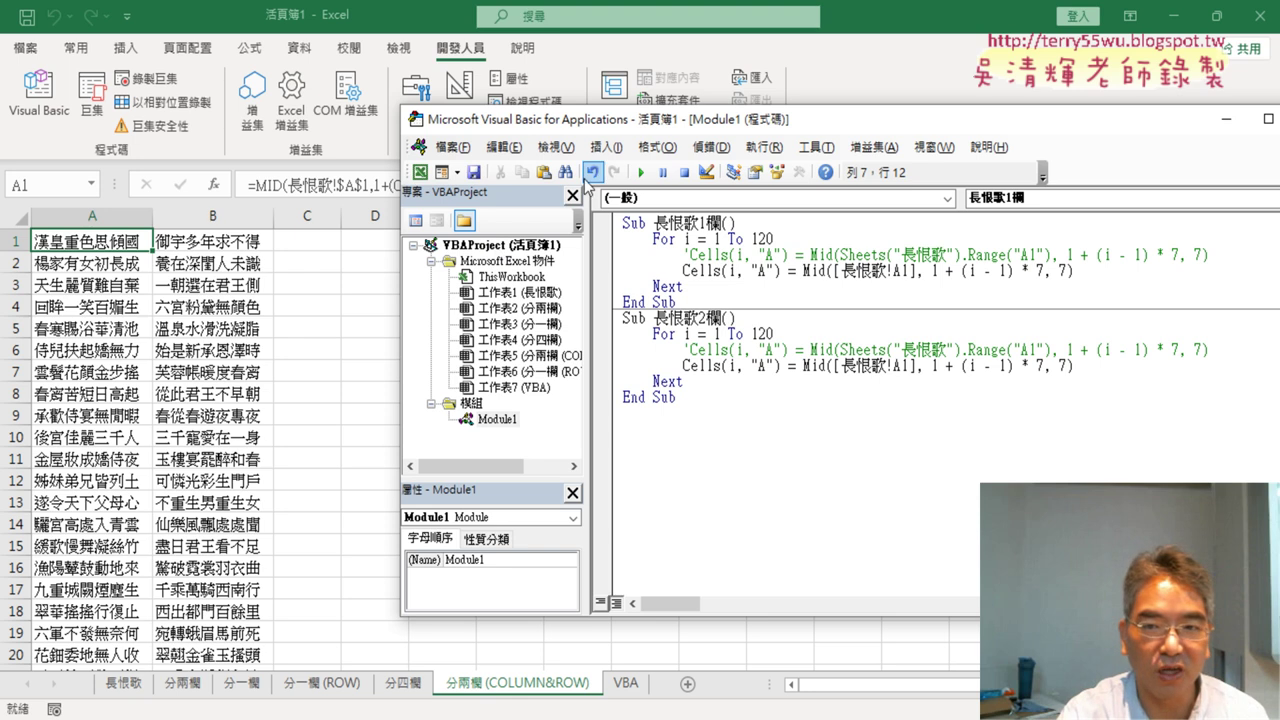
click(605, 147)
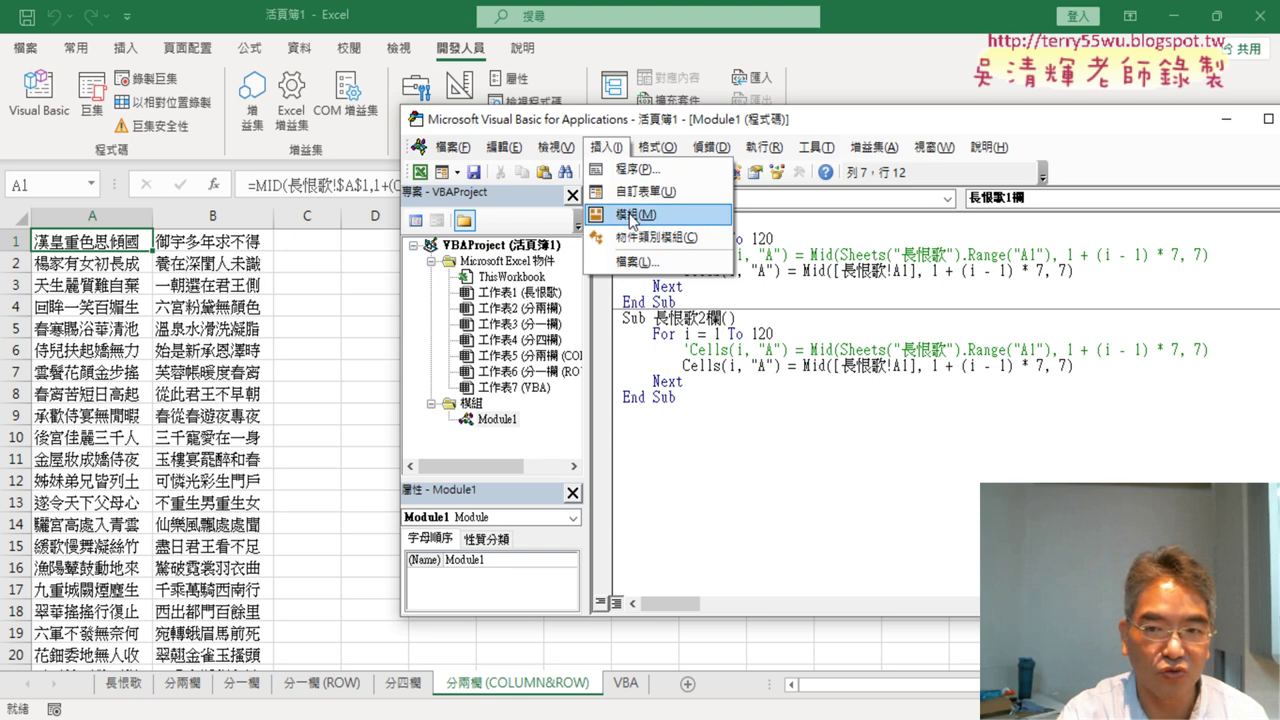
click(672, 410)
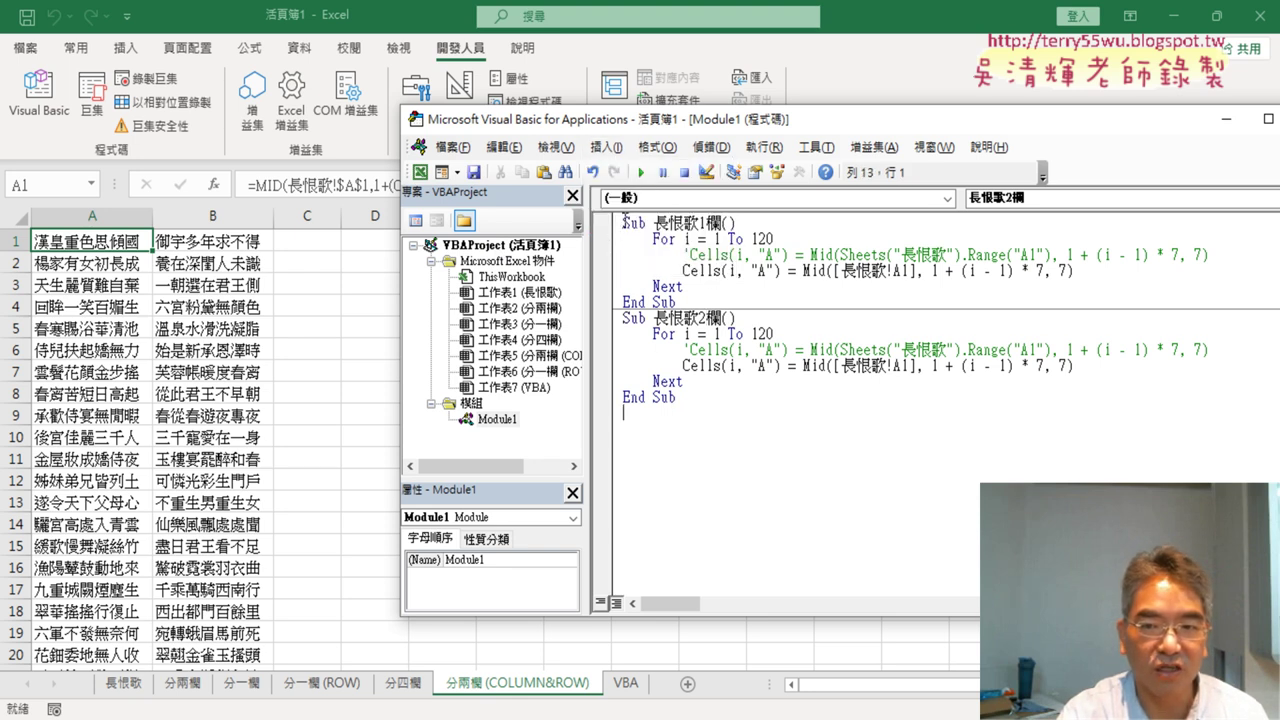
drag(653, 222, 724, 222)
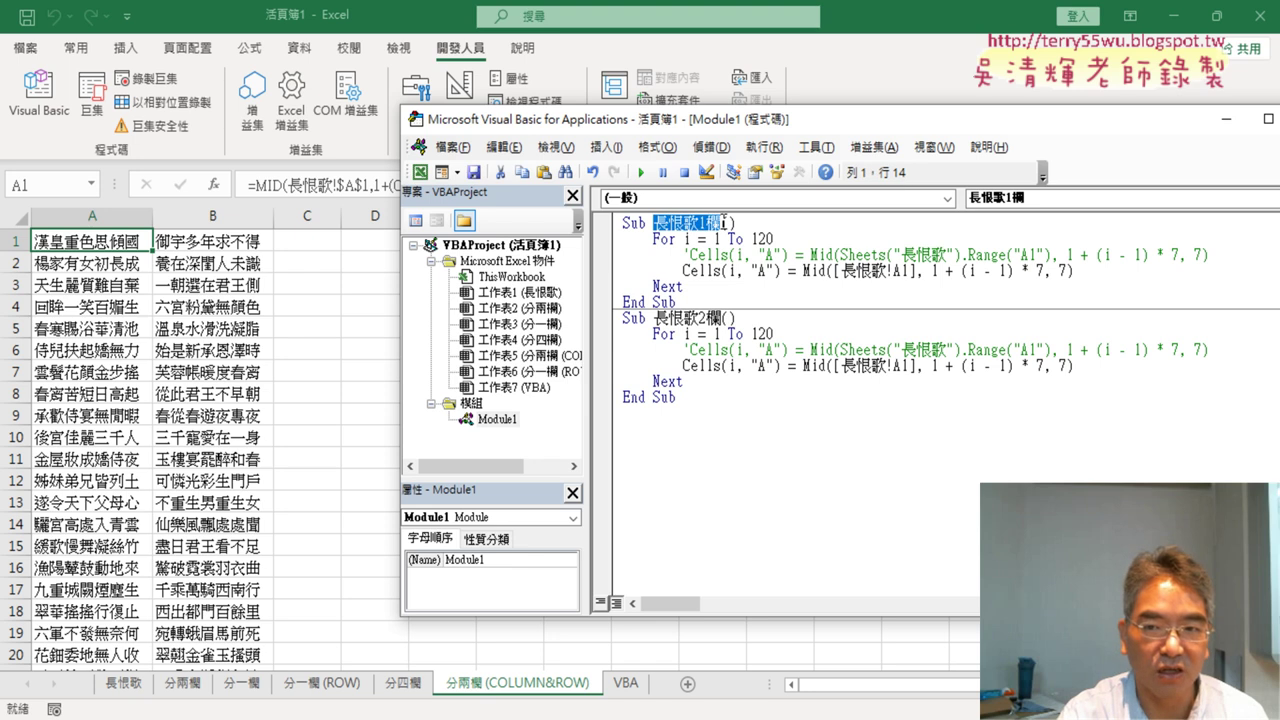